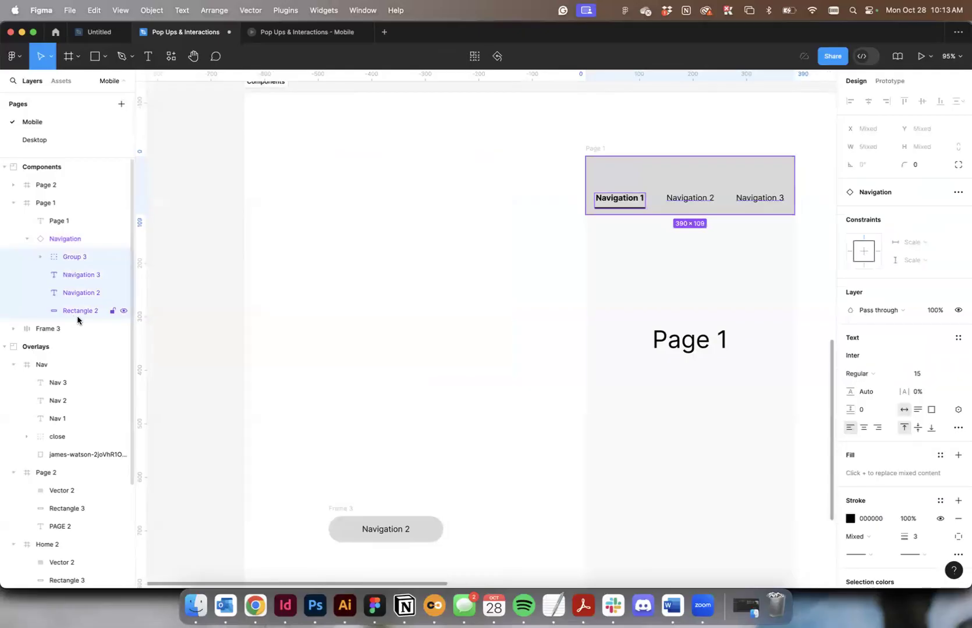
# Undo the last change that made the navigation bar on Page 1 a component instance.
pyautogui.press('super+z')
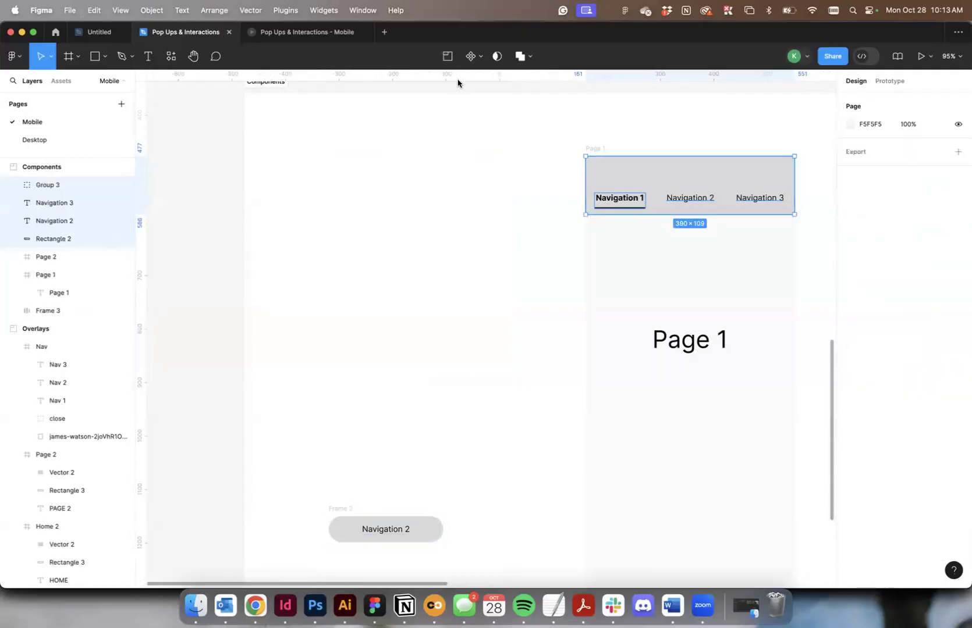
pyautogui.moveTo(657, 173); pyautogui.dragTo(413, 188)
pyautogui.press('super+z')
pyautogui.press('super+z')
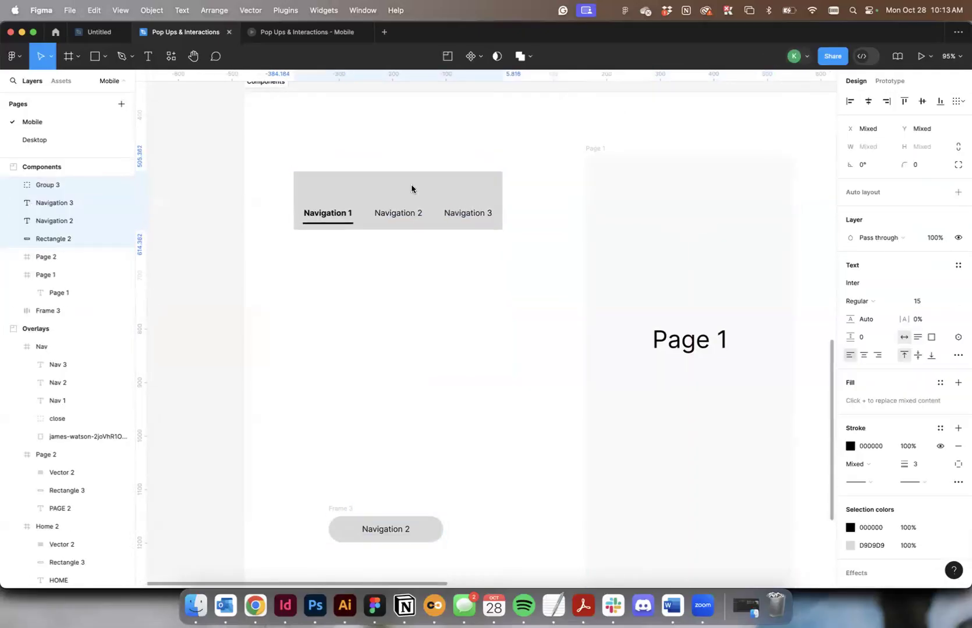
pyautogui.click(394, 207)
# Examine the navigation bars at the top of the Page 1 and Page 2 frames.
pyautogui.hscroll(2, 394, 207)
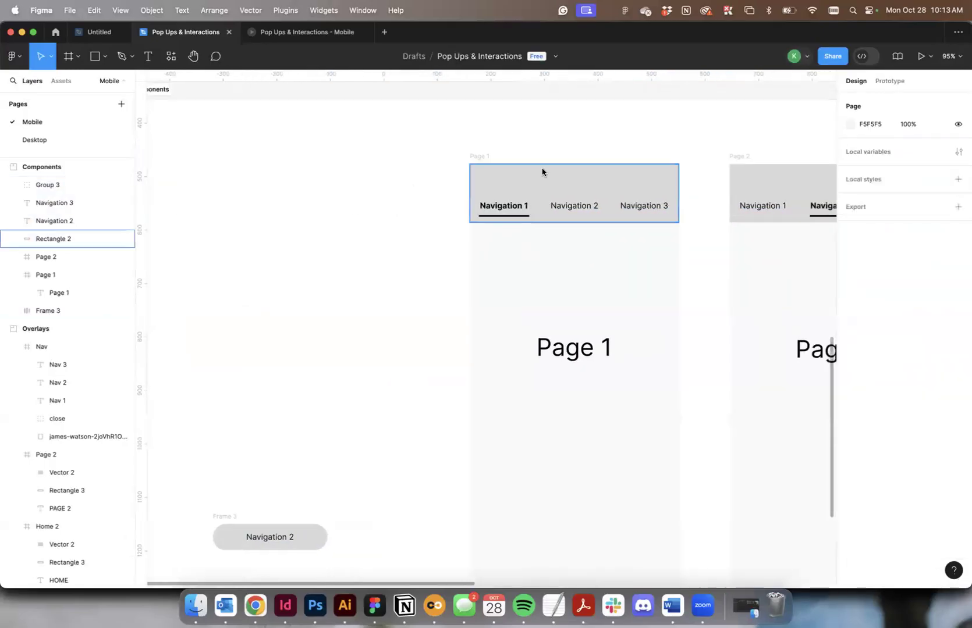
pyautogui.hscroll(1, 600, 183)
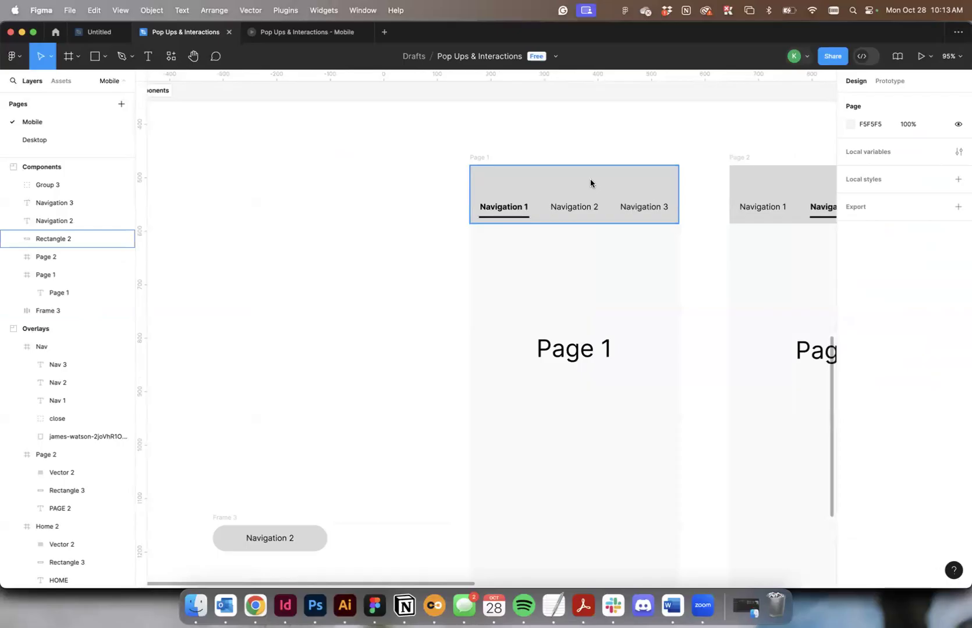
pyautogui.scroll(-1, 590, 183)
pyautogui.scroll(3, 603, 177)
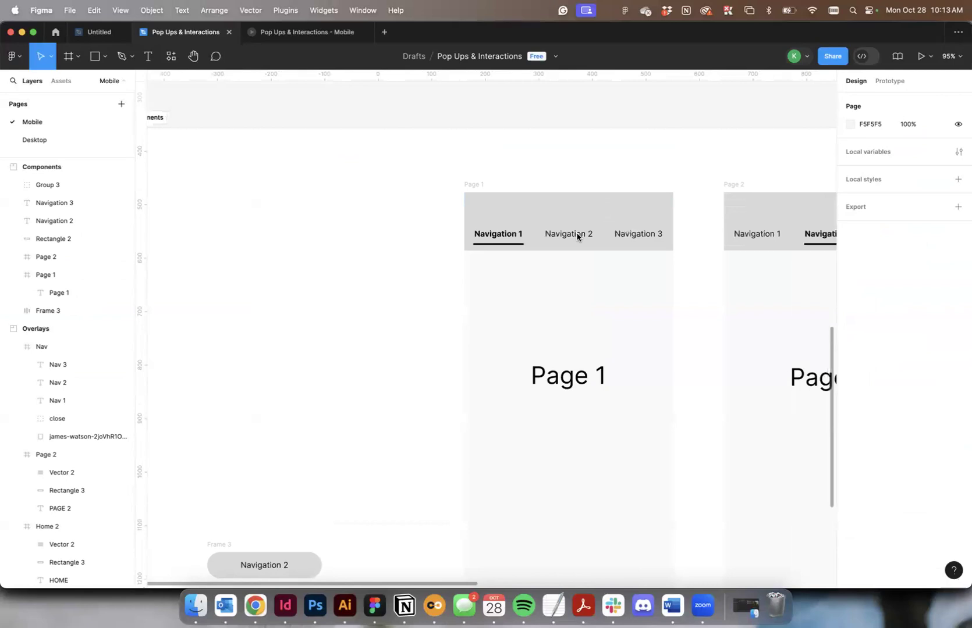
pyautogui.scroll(-2, 579, 234)
pyautogui.scroll(1, 578, 233)
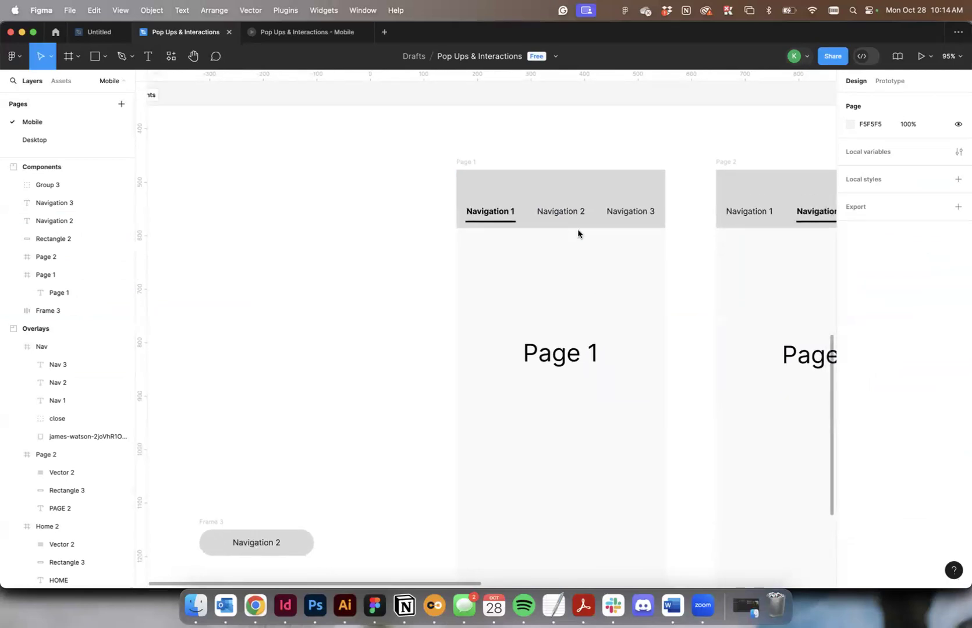
pyautogui.scroll(6, 578, 230)
pyautogui.hscroll(-8, 577, 231)
pyautogui.scroll(-5, 581, 286)
pyautogui.hscroll(6, 581, 286)
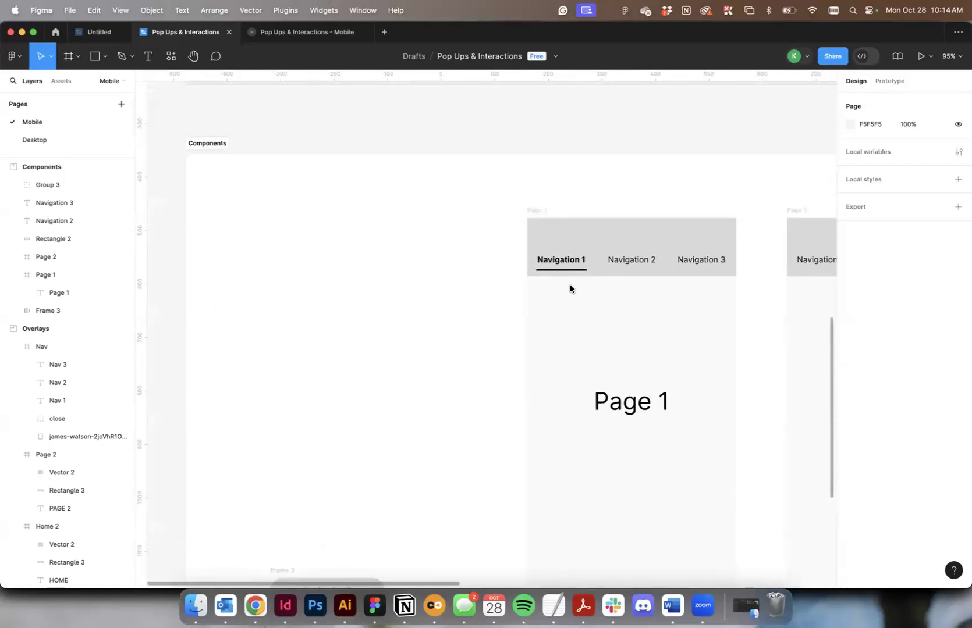
# Move Group 3, Navigation 3, Navigation 2 and Rectangle 2 together off Page 1 into the empty area of the Components section beside it.
pyautogui.click(560, 263)
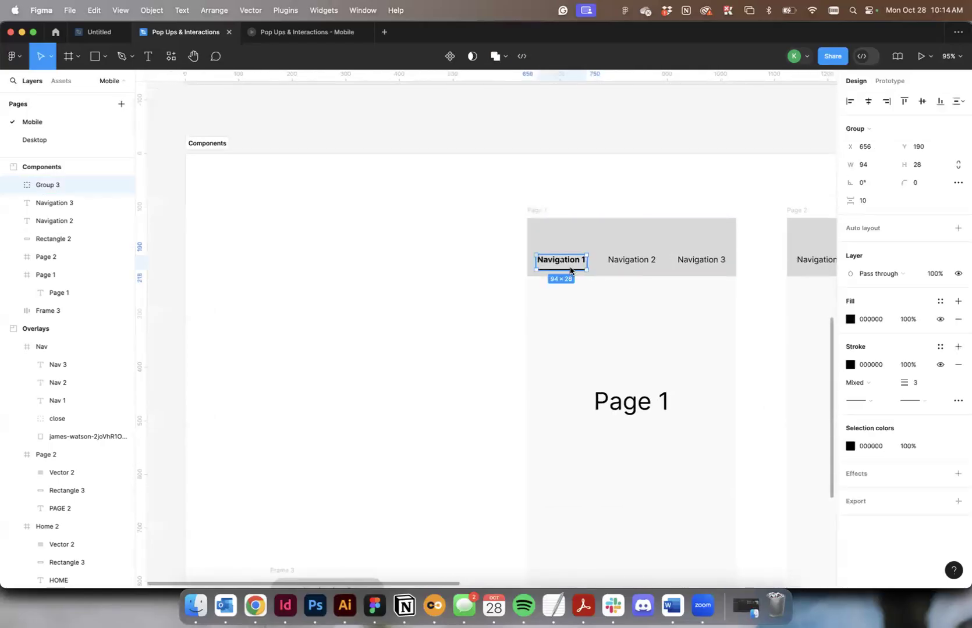
pyautogui.keyDown('shift'); pyautogui.click(63, 203); pyautogui.keyUp('shift')
pyautogui.click(58, 239)
pyautogui.keyDown('shift'); pyautogui.click(64, 185); pyautogui.keyUp('shift')
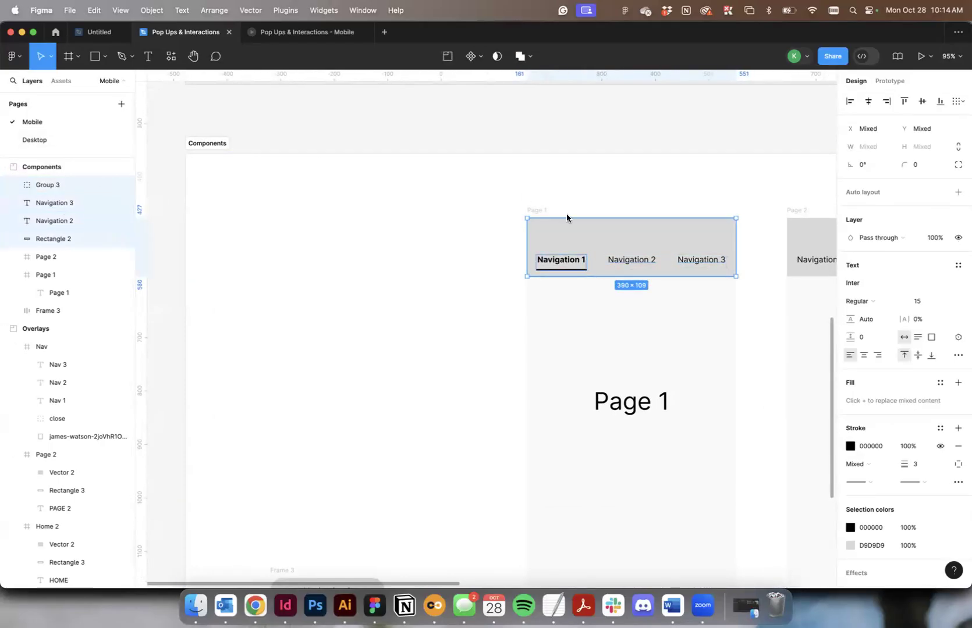
pyautogui.moveTo(708, 244); pyautogui.dragTo(427, 245)
pyautogui.click(504, 182)
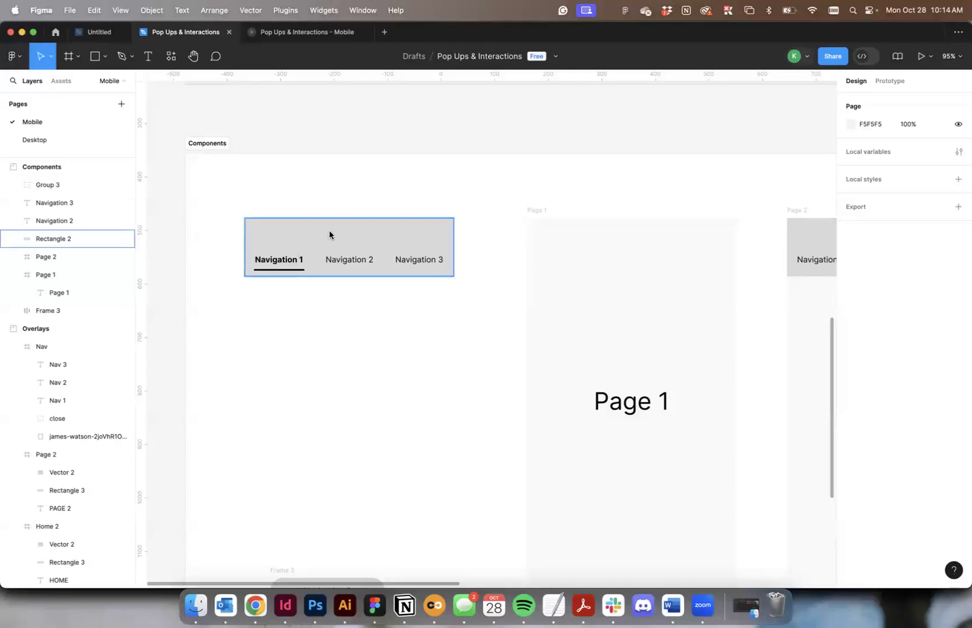
# Check the prototype settings of the navigation bar's background rectangle.
pyautogui.click(890, 81)
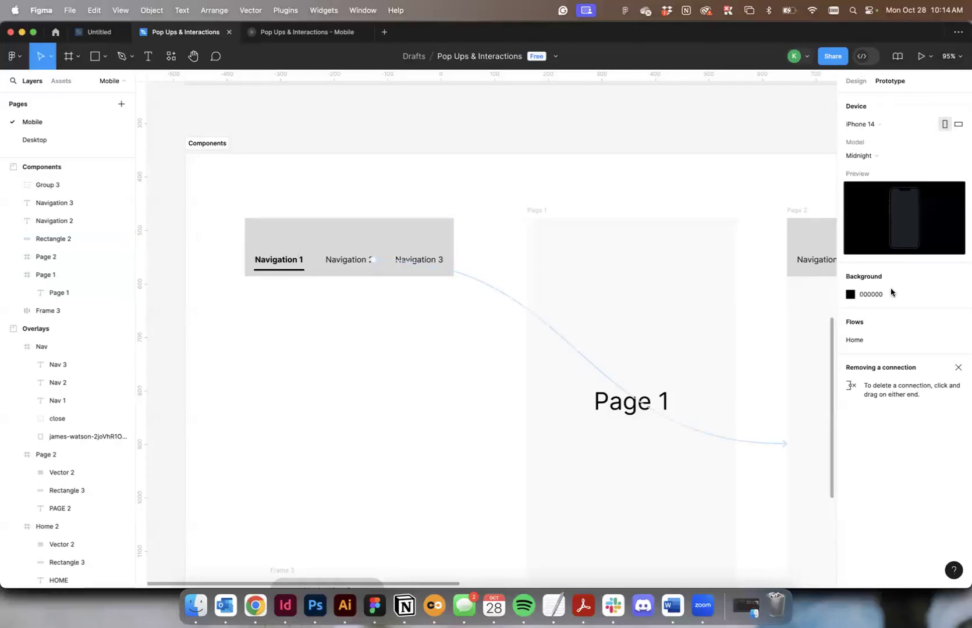
pyautogui.click(395, 226)
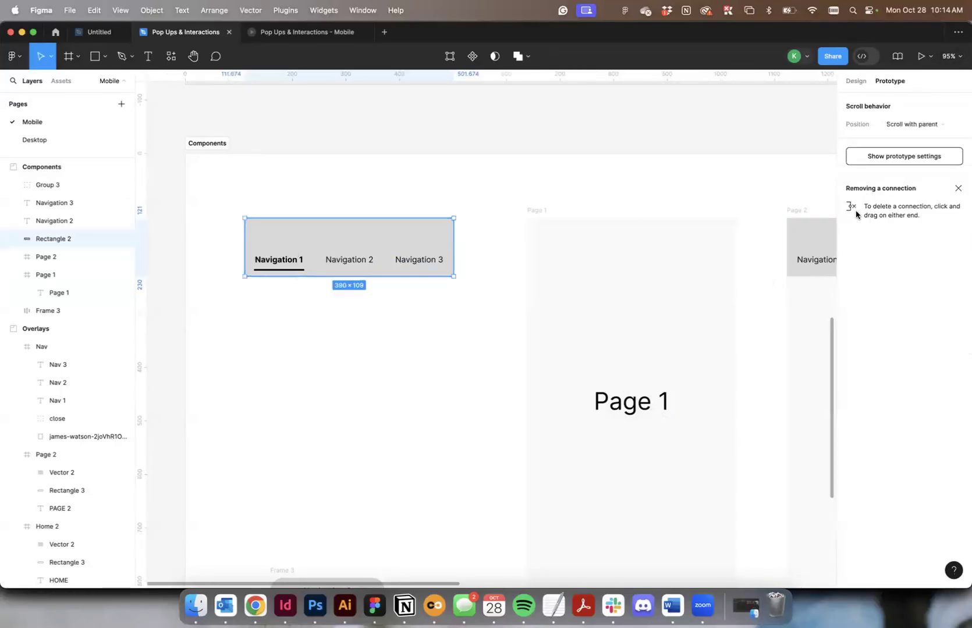
pyautogui.click(856, 81)
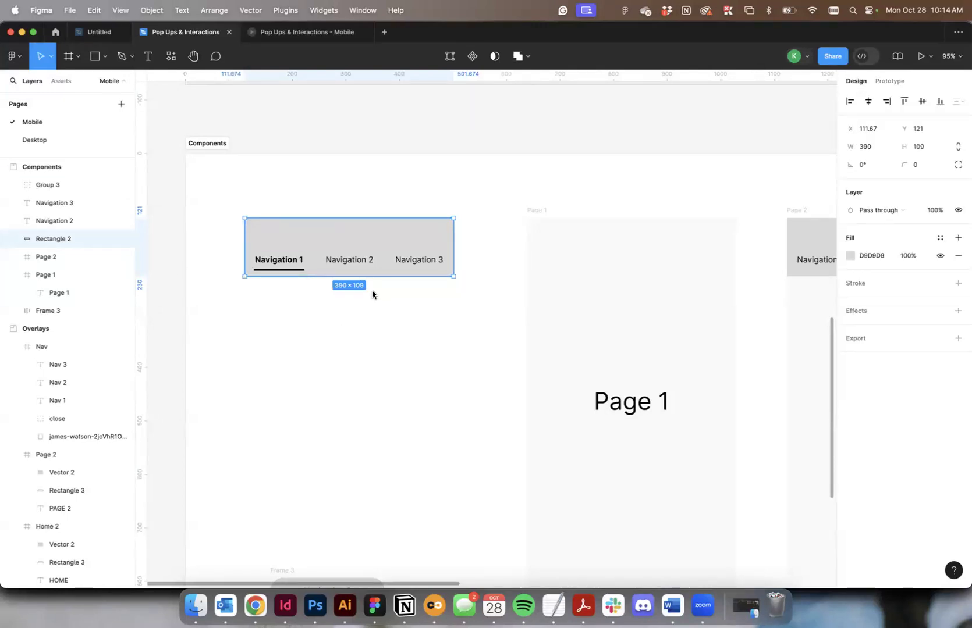
pyautogui.click(260, 169)
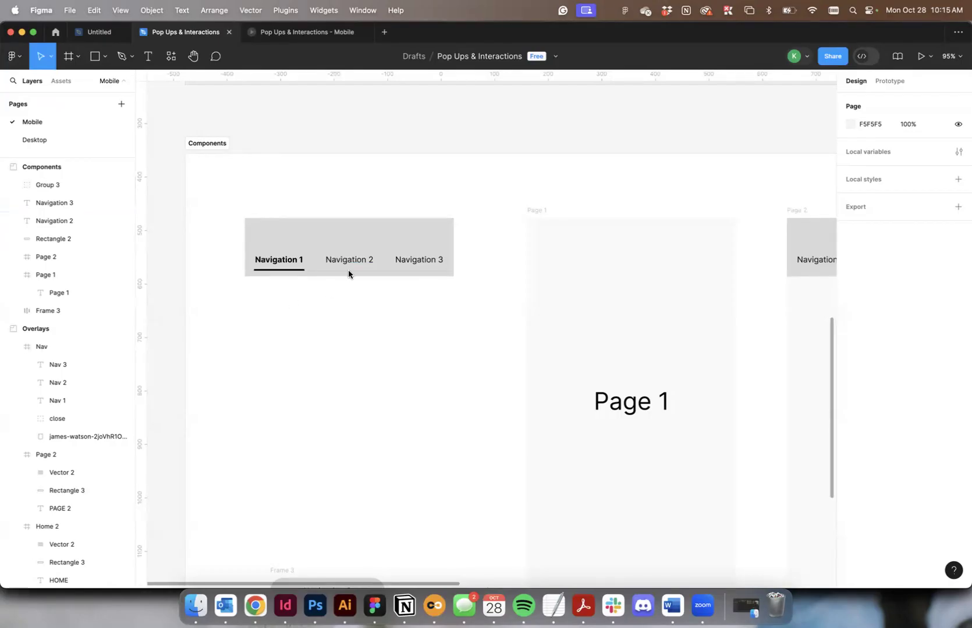
pyautogui.click(236, 198)
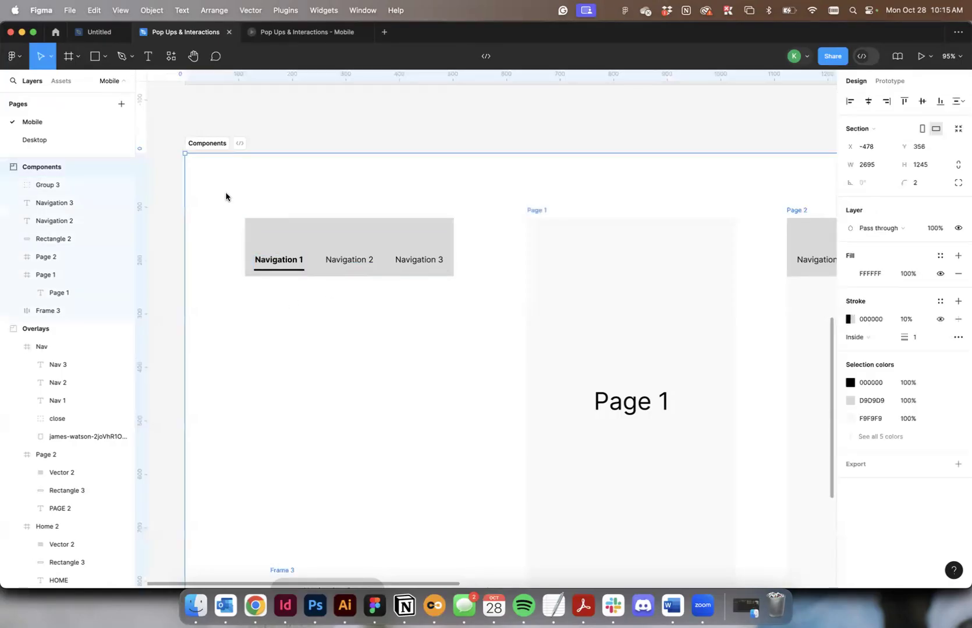
pyautogui.moveTo(211, 210); pyautogui.dragTo(393, 298)
pyautogui.press('super+z')
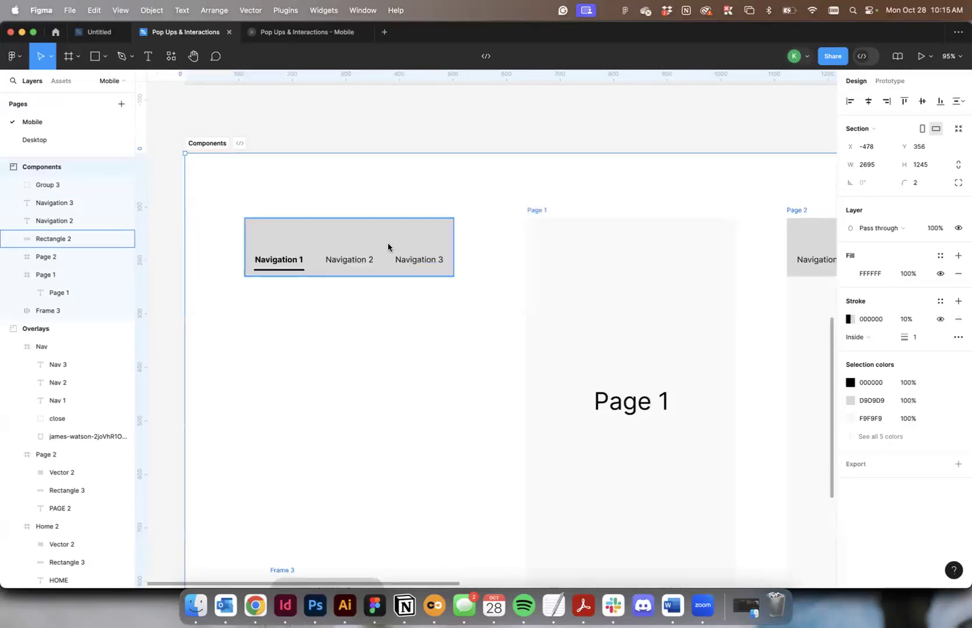
# Rename the Group 3 layer, which holds the bold Navigation 1 label and its underline, as Navigation.
pyautogui.click(388, 250)
pyautogui.click(38, 185)
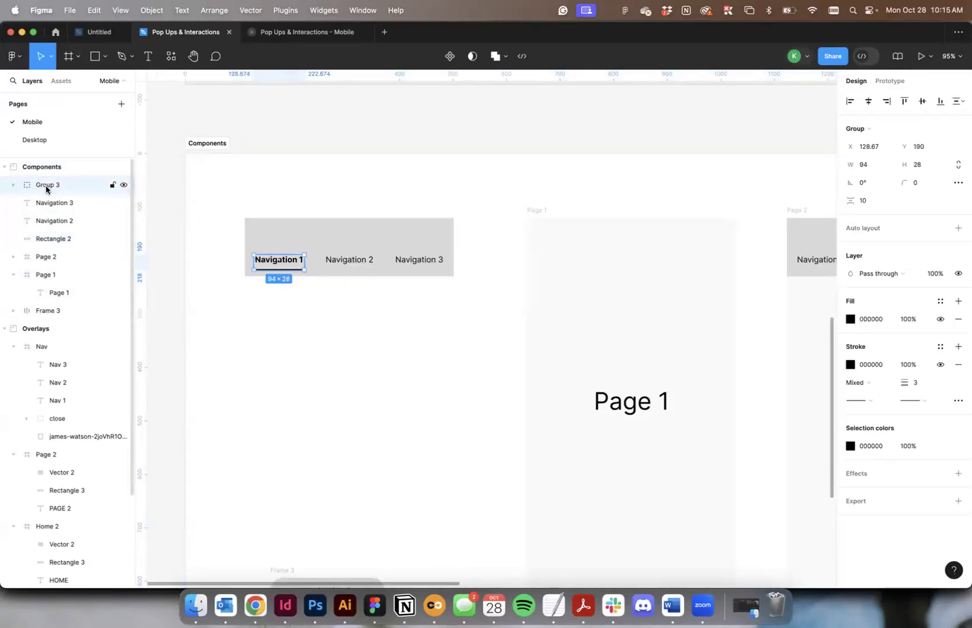
pyautogui.doubleClick(44, 185)
pyautogui.write('Navigation')
pyautogui.press('Return')
# Group all four navigation bar layers and name the new group Navigation.
pyautogui.keyDown('shift'); pyautogui.click(76, 236); pyautogui.keyUp('shift')
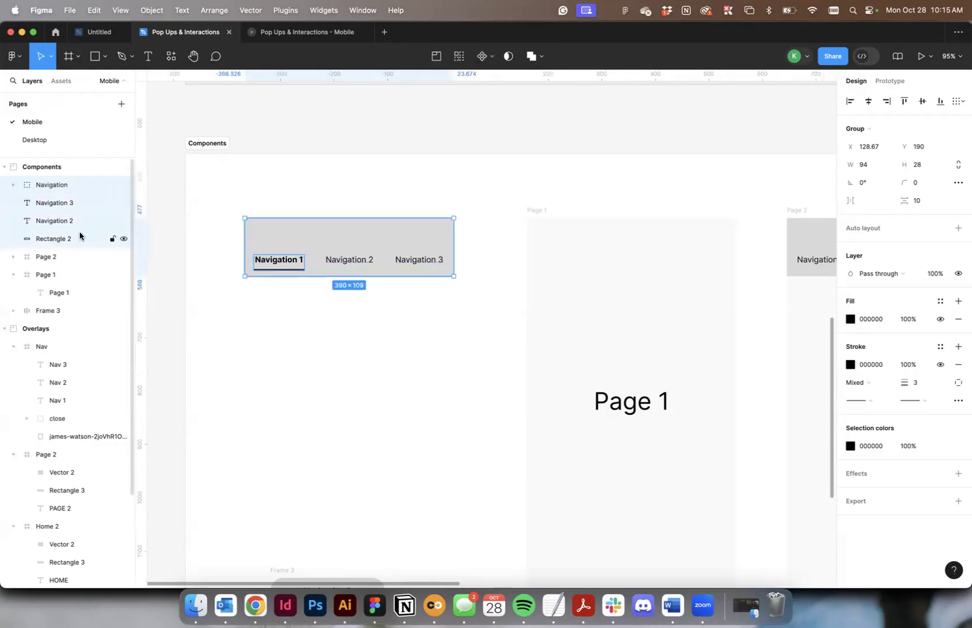
pyautogui.press('super+g')
pyautogui.doubleClick(59, 186)
pyautogui.write('Nav')
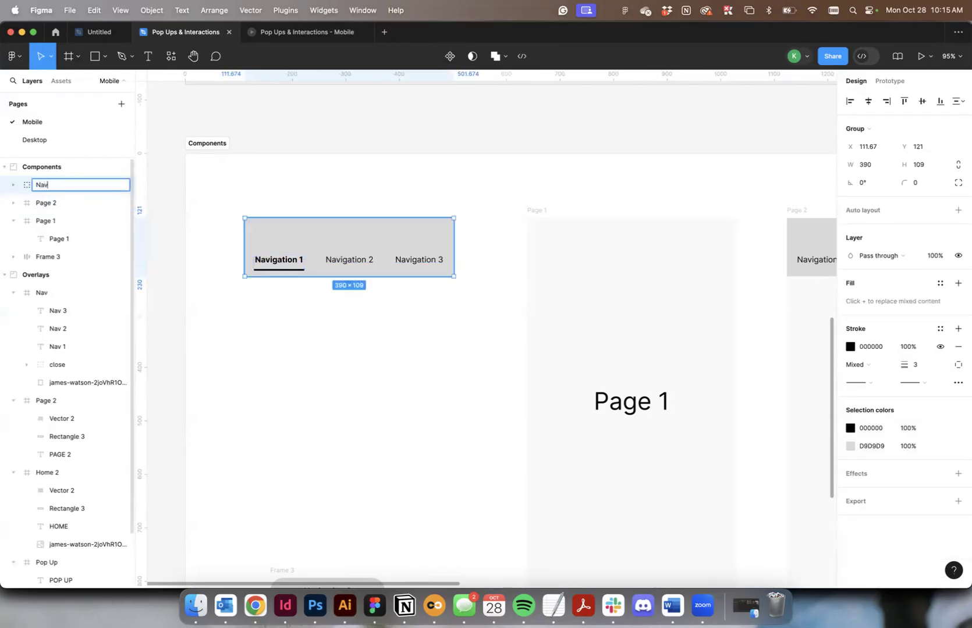
pyautogui.write('igation')
pyautogui.press('Return')
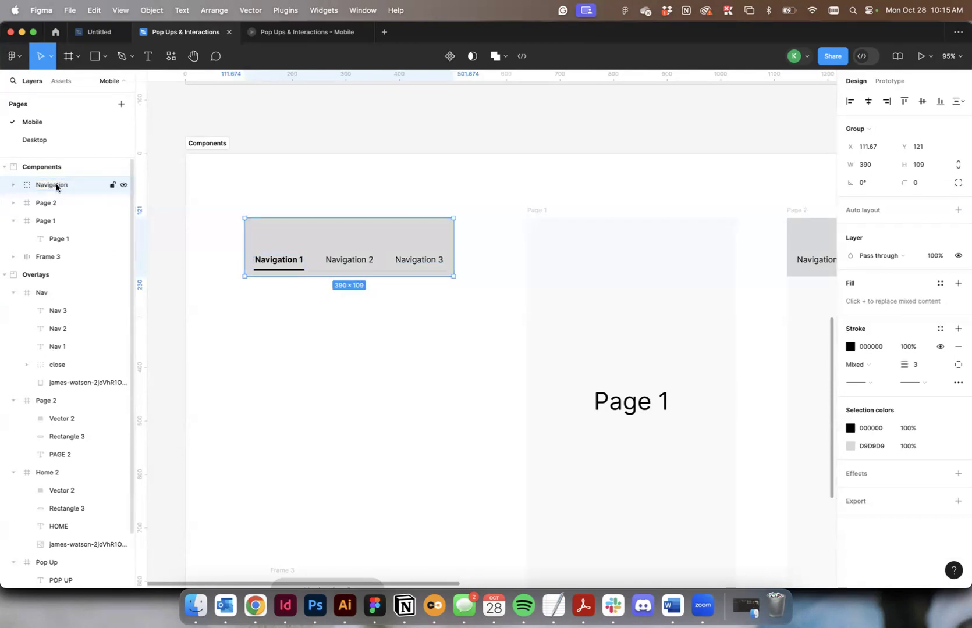
pyautogui.click(285, 187)
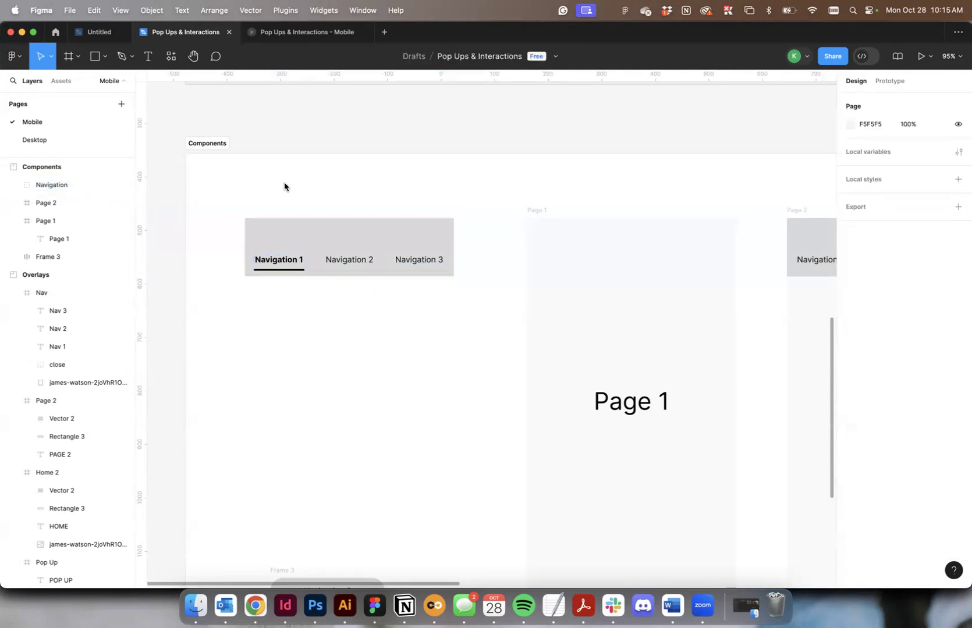
# Turn the Navigation group into a component and check it among the local component assets.
pyautogui.click(292, 226)
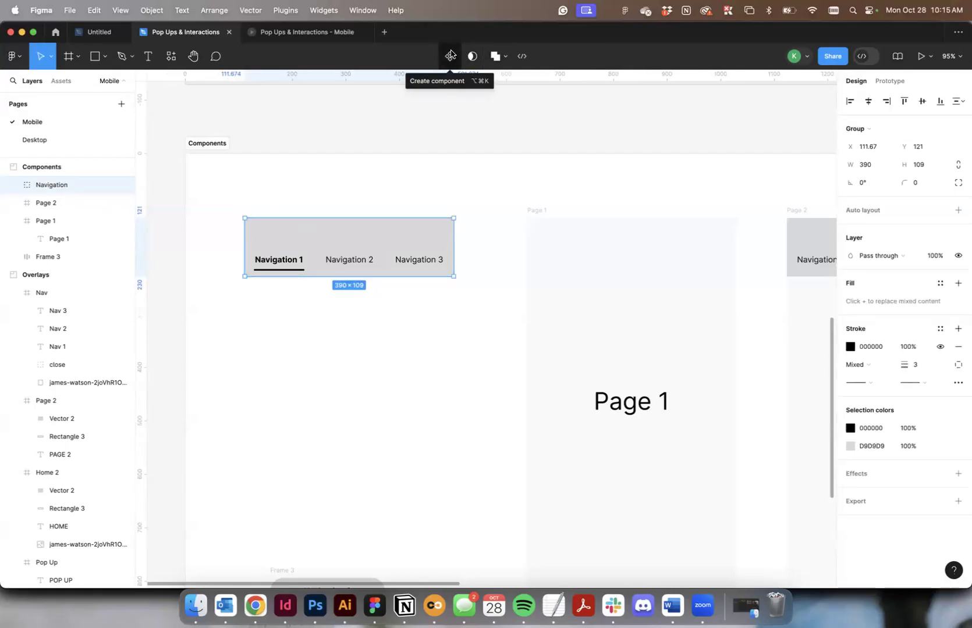
pyautogui.rightClick(391, 257)
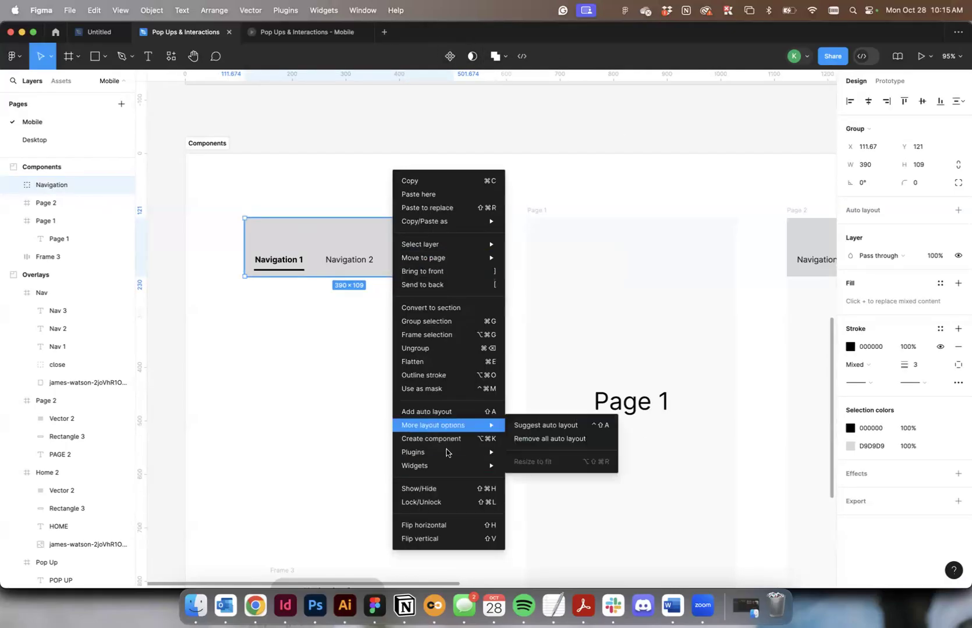
pyautogui.click(451, 59)
pyautogui.click(448, 57)
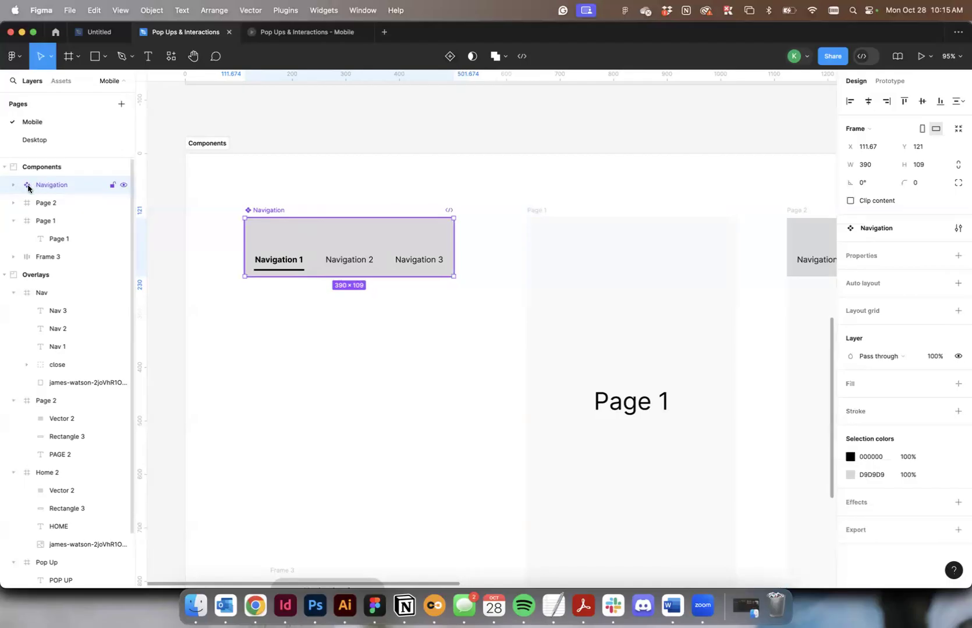
pyautogui.click(60, 82)
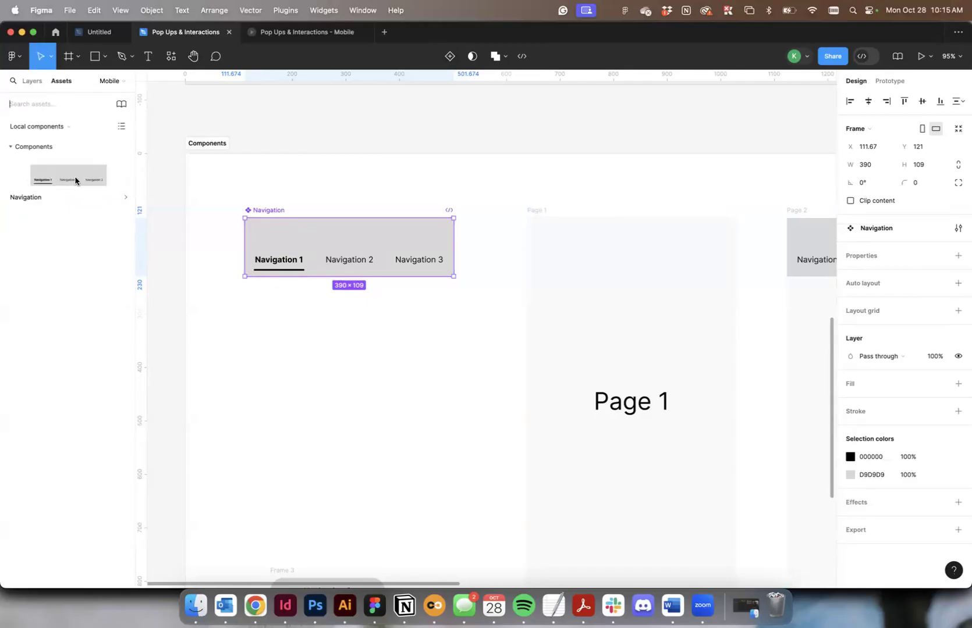
pyautogui.click(32, 81)
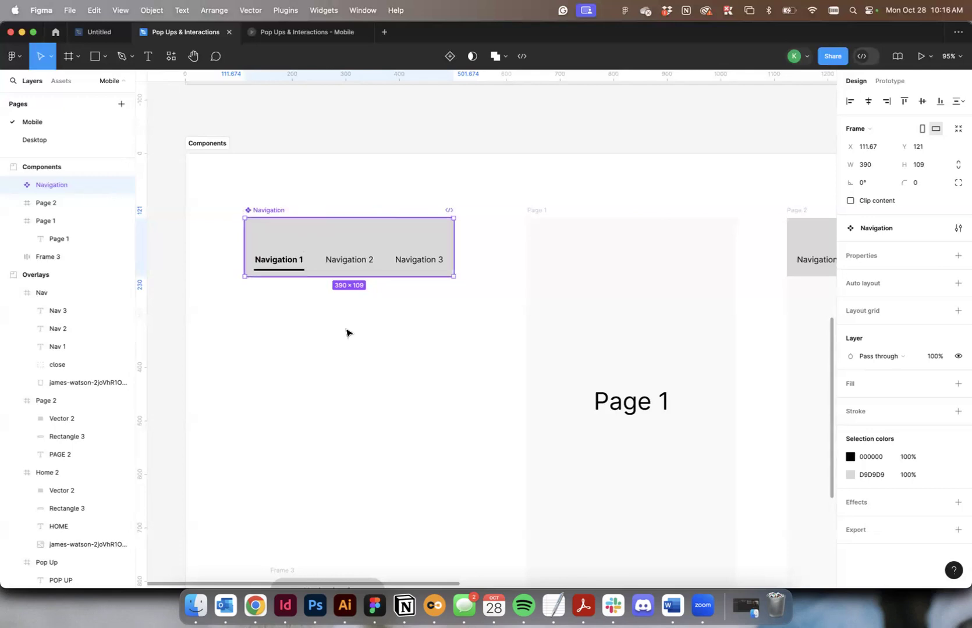
# Add two variants to the Navigation component.
pyautogui.click(450, 56)
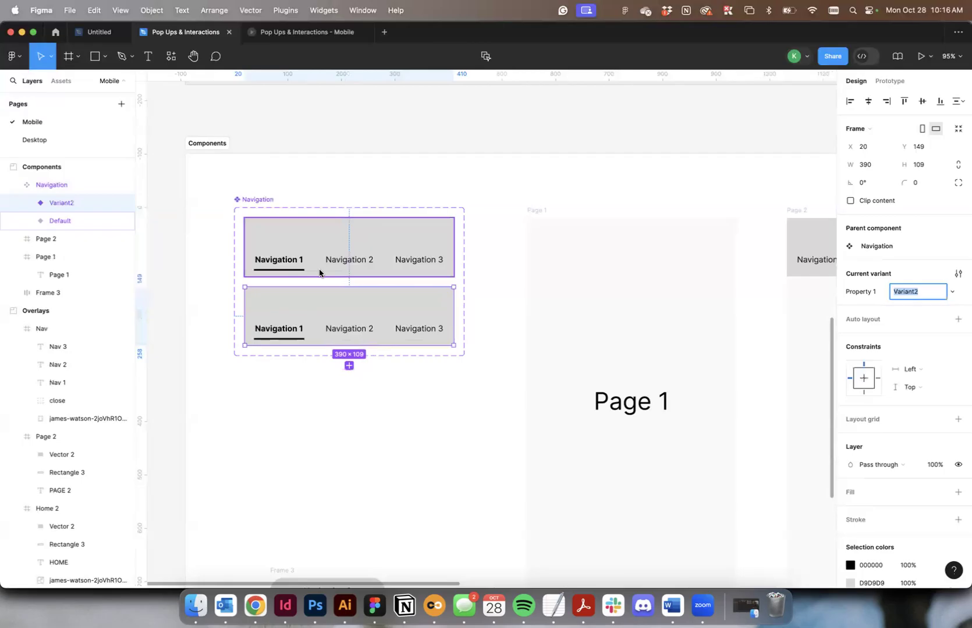
pyautogui.click(423, 310)
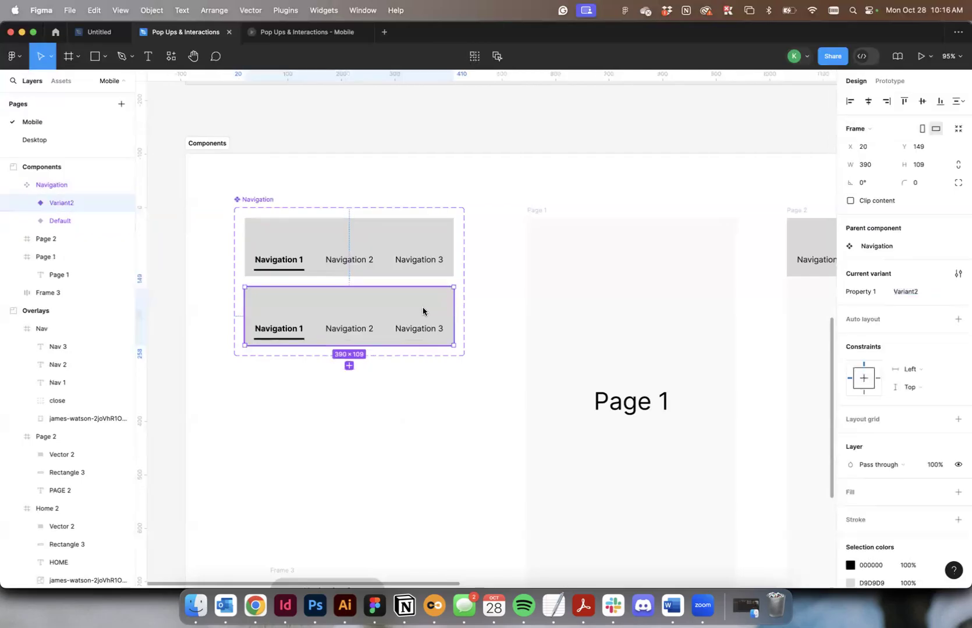
pyautogui.click(349, 365)
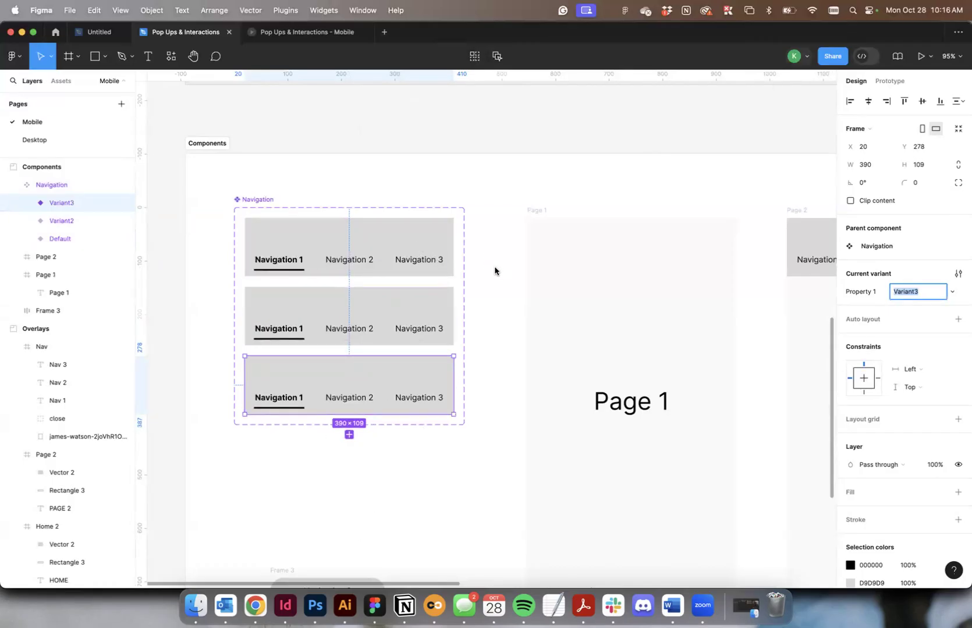
# Delete the prototype connection running from Navigation 2 in the default variant to Page 2.
pyautogui.click(889, 80)
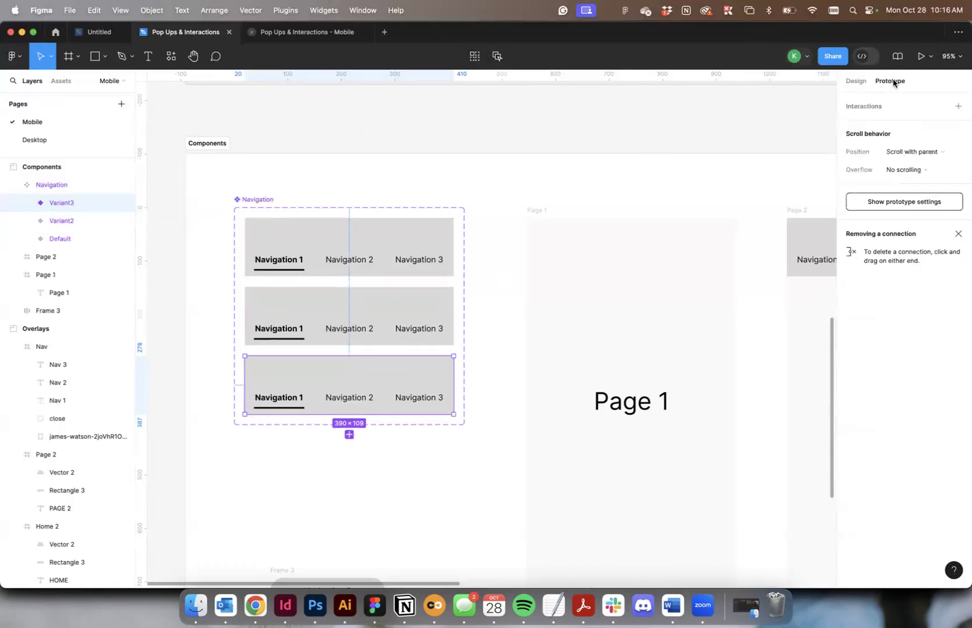
pyautogui.click(341, 182)
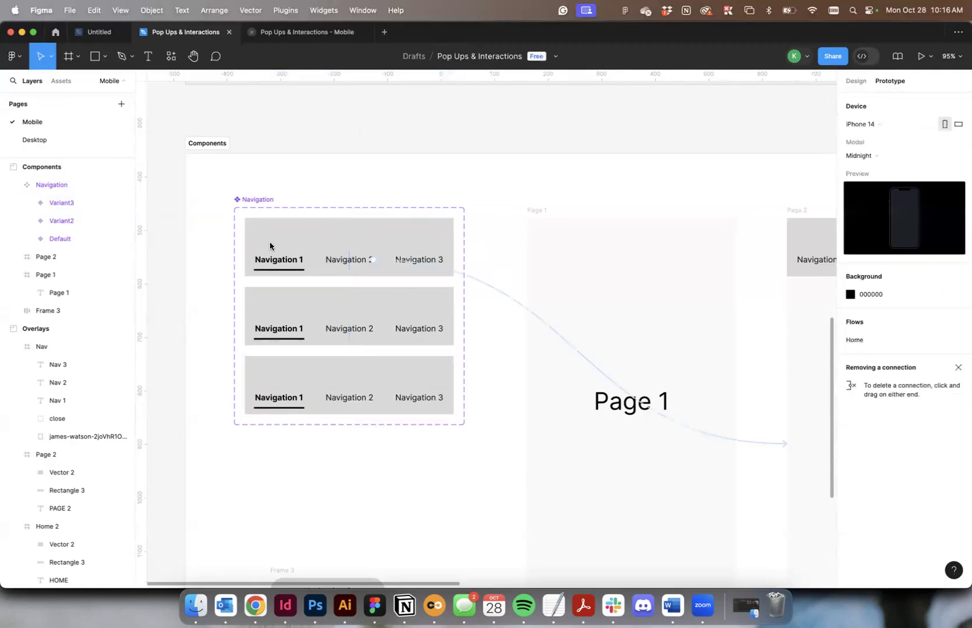
pyautogui.click(481, 278)
pyautogui.press('Delete')
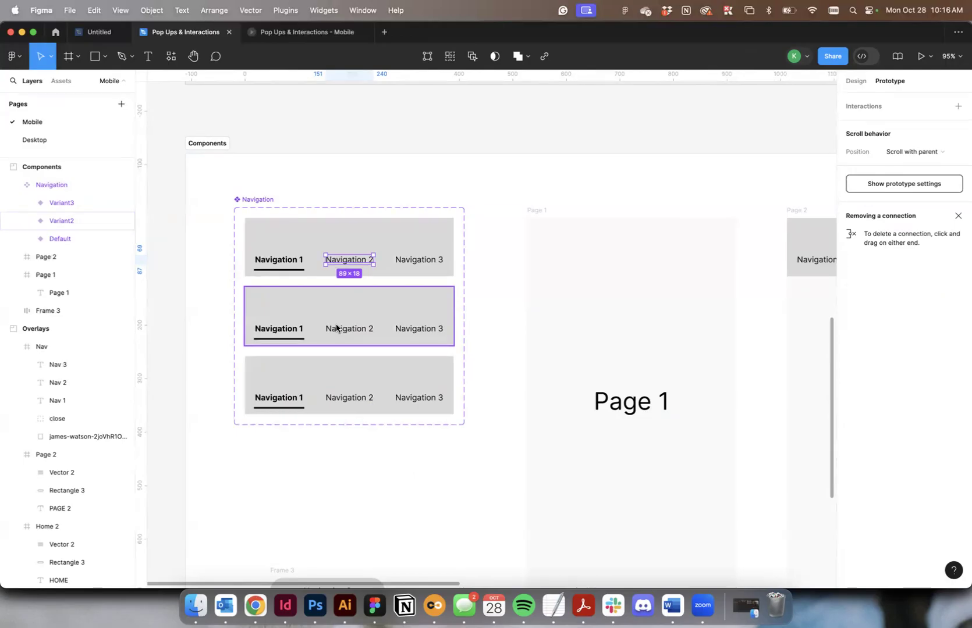
# Set the Navigation 2 text in the second variant to Bold.
pyautogui.scroll(3, 364, 422)
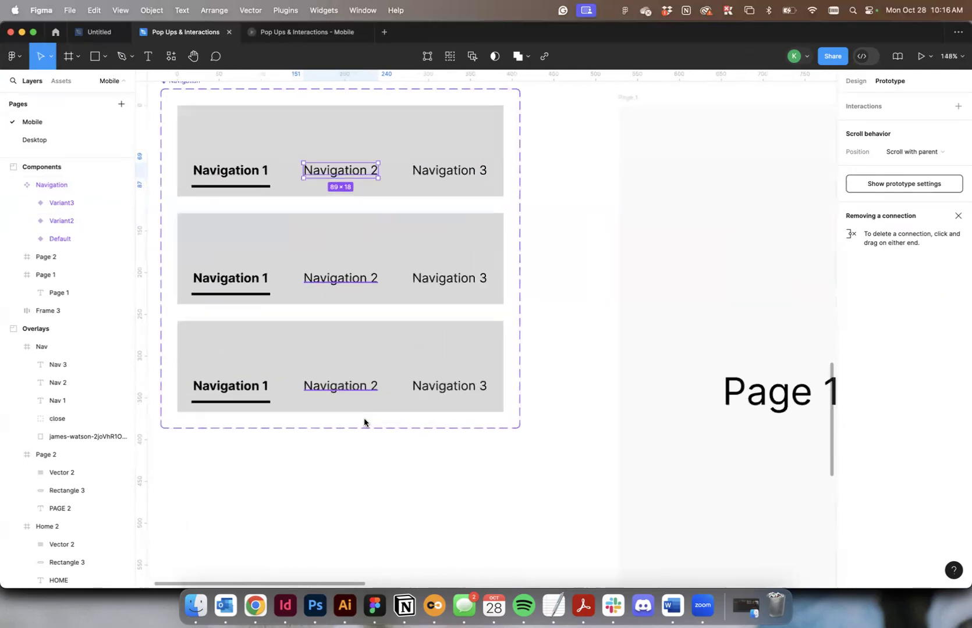
pyautogui.scroll(2, 365, 423)
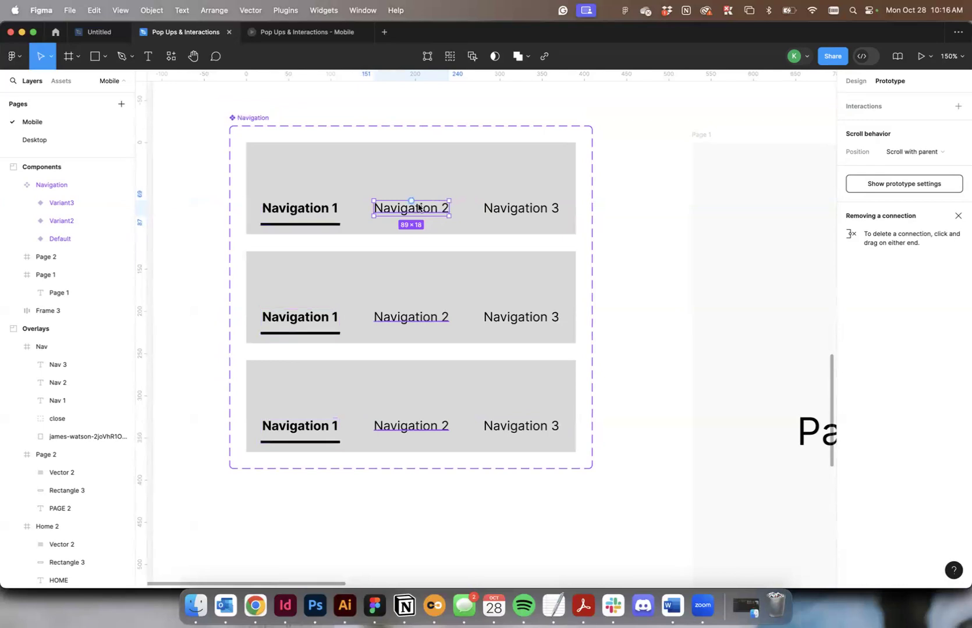
pyautogui.click(315, 325)
pyautogui.click(402, 321)
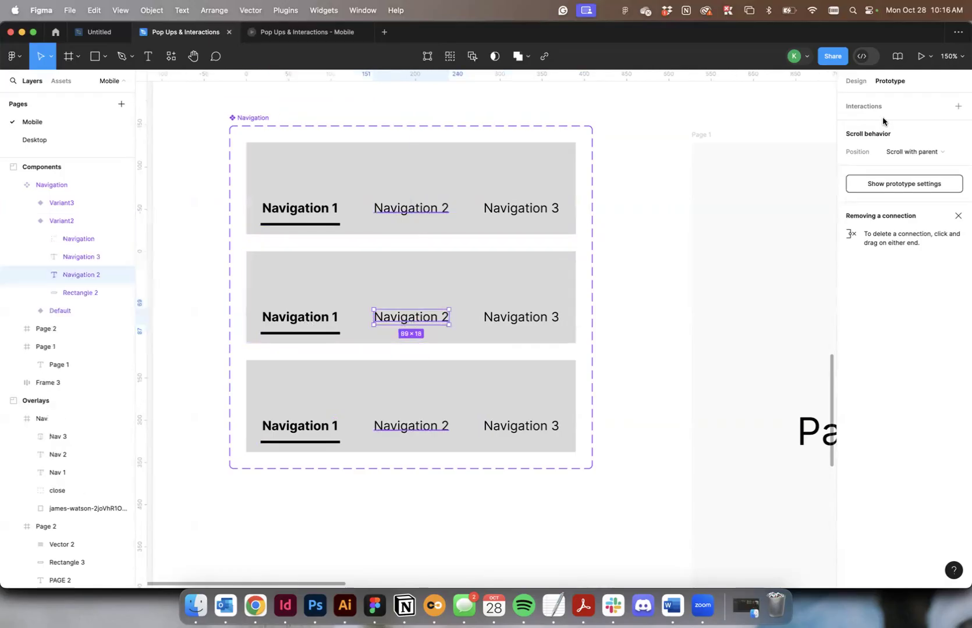
pyautogui.click(860, 83)
pyautogui.click(864, 393)
pyautogui.click(875, 445)
# Move the underline in the second variant from Navigation 1 to directly beneath Navigation 2.
pyautogui.click(322, 333)
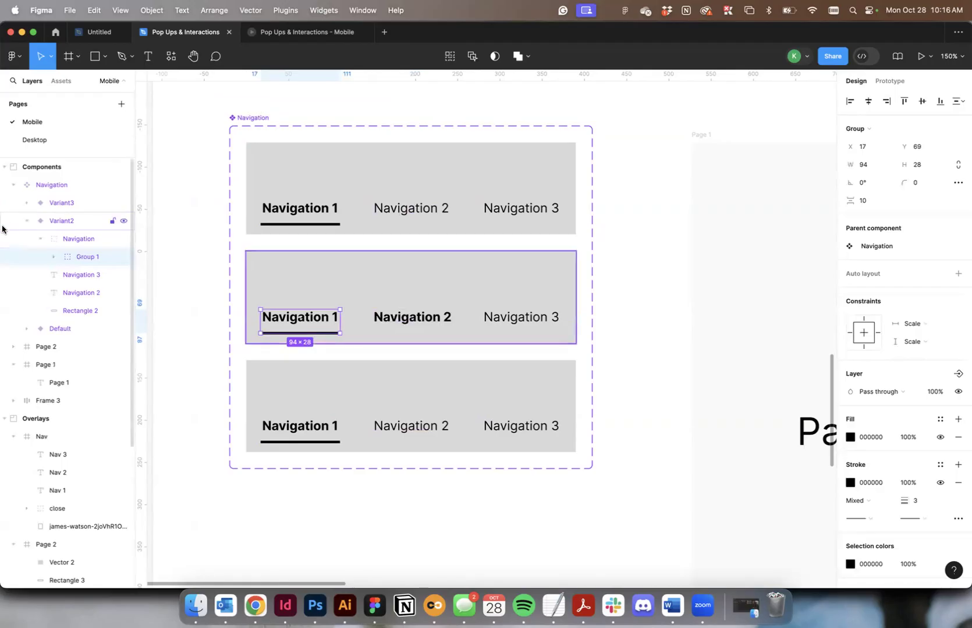
pyautogui.click(54, 257)
pyautogui.click(86, 273)
pyautogui.moveTo(294, 334); pyautogui.dragTo(407, 344)
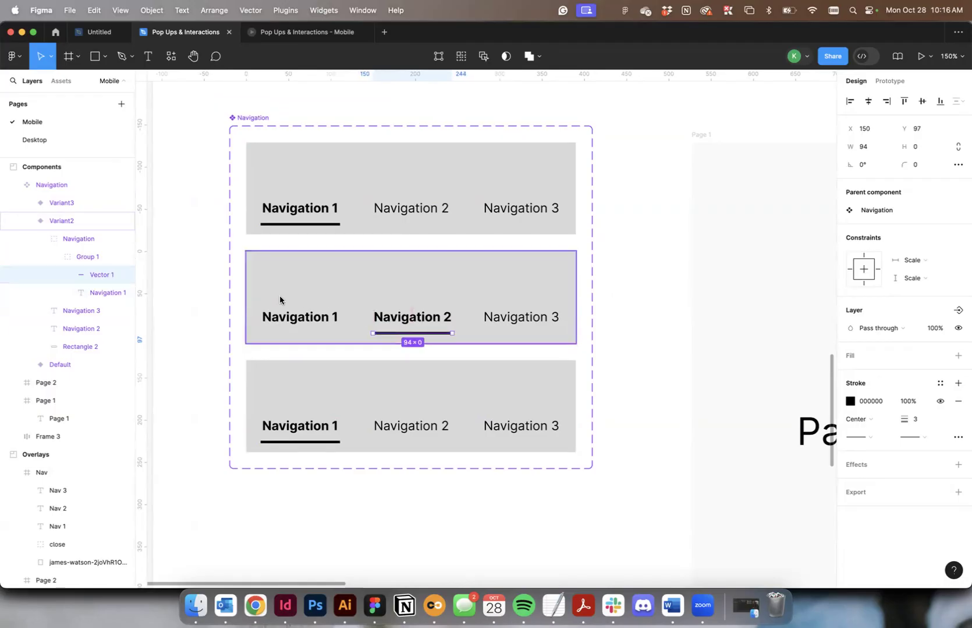
# Set the Navigation 1 text in the second variant to Regular weight.
pyautogui.click(284, 317)
pyautogui.click(856, 391)
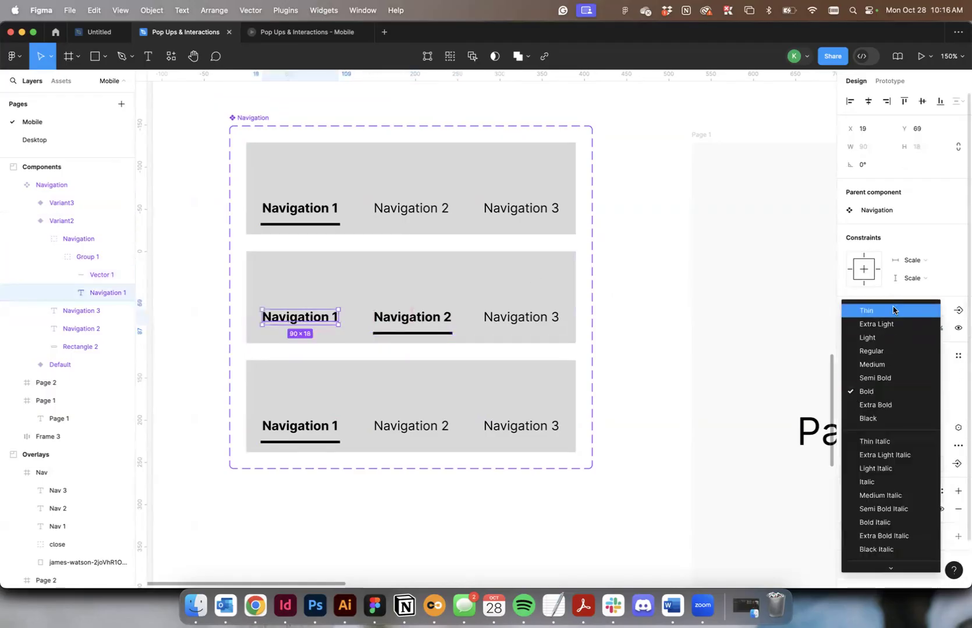
pyautogui.click(893, 352)
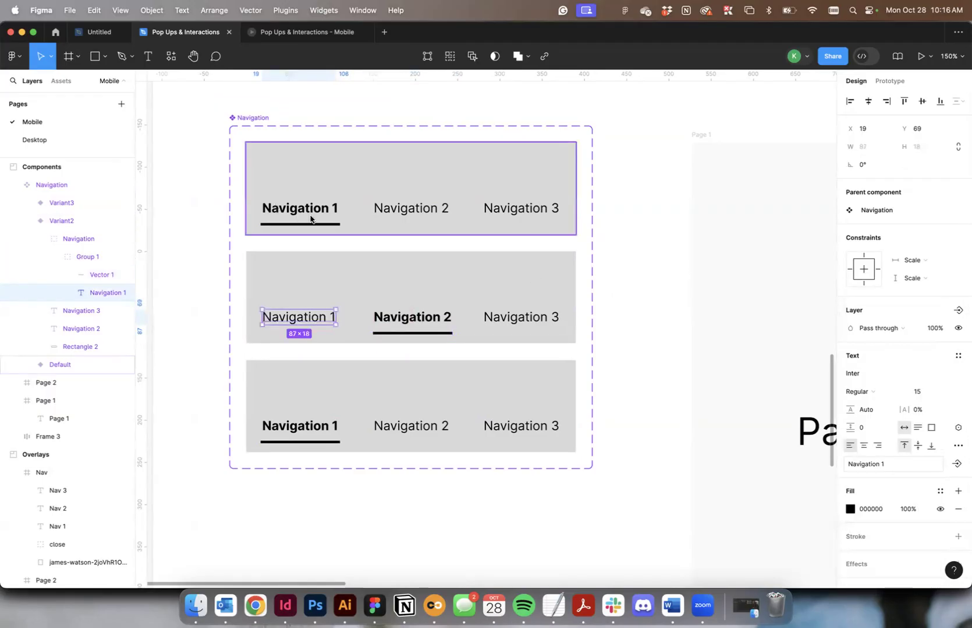
# Make the Navigation 3 text bold in the third variant and move that variant's underline beneath it.
pyautogui.doubleClick(525, 427)
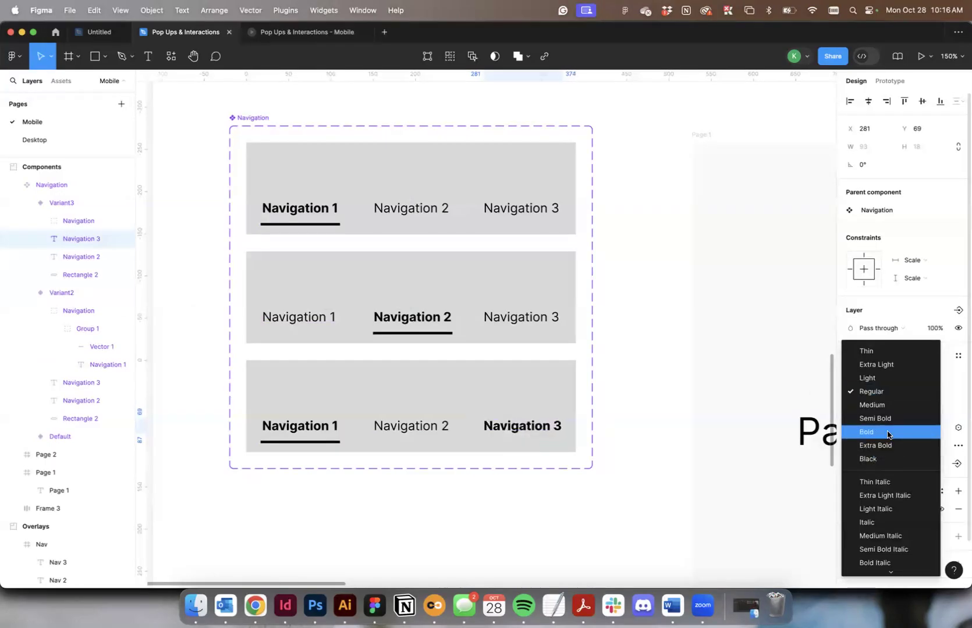
pyautogui.click(879, 432)
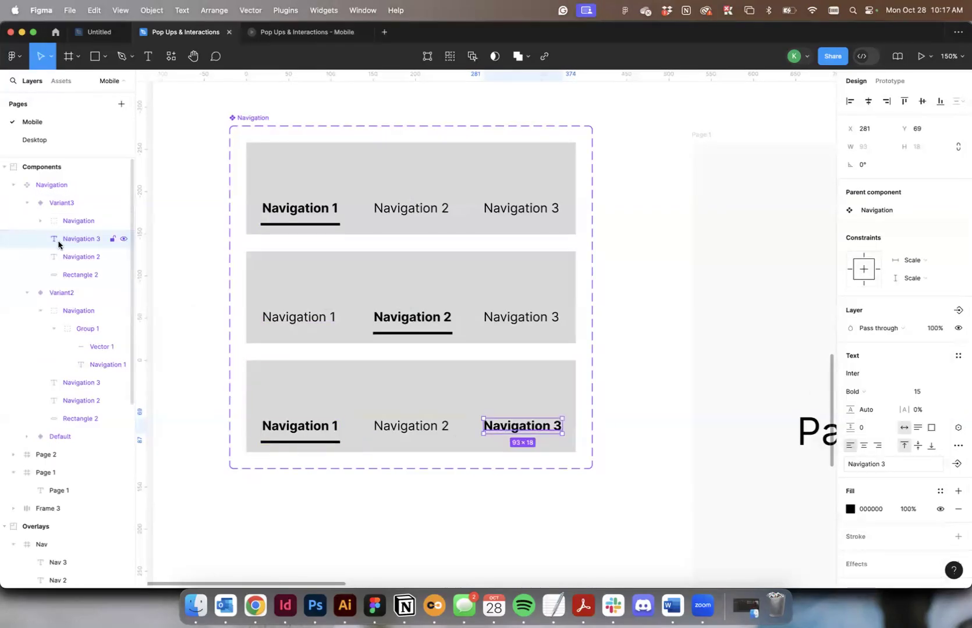
pyautogui.click(61, 275)
pyautogui.click(307, 443)
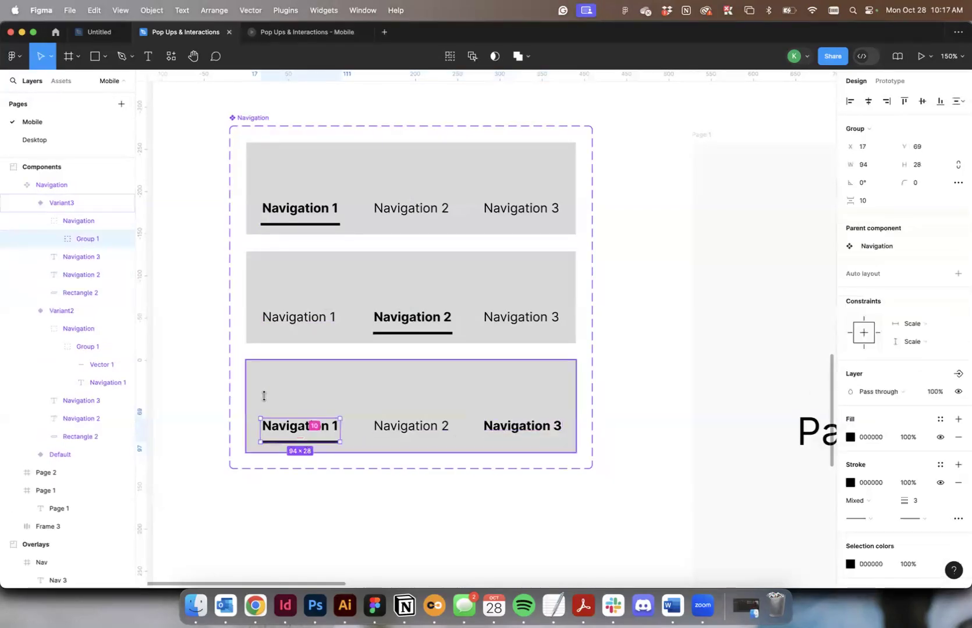
pyautogui.click(55, 239)
pyautogui.click(81, 258)
pyautogui.moveTo(330, 442); pyautogui.dragTo(547, 444)
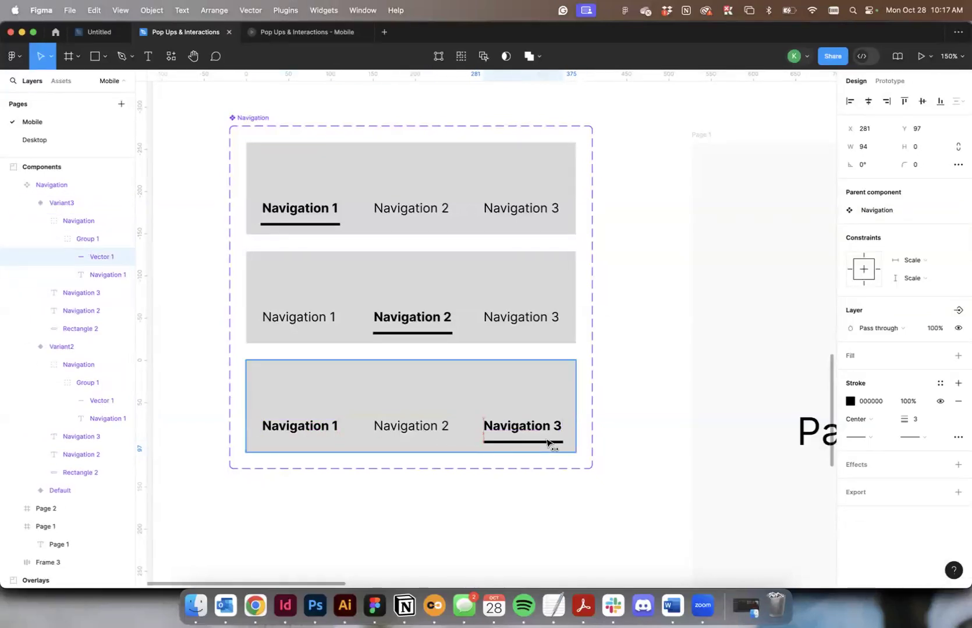
# Set the Navigation 1 text in the third variant to Regular weight.
pyautogui.press('Tab')
pyautogui.press('Return')
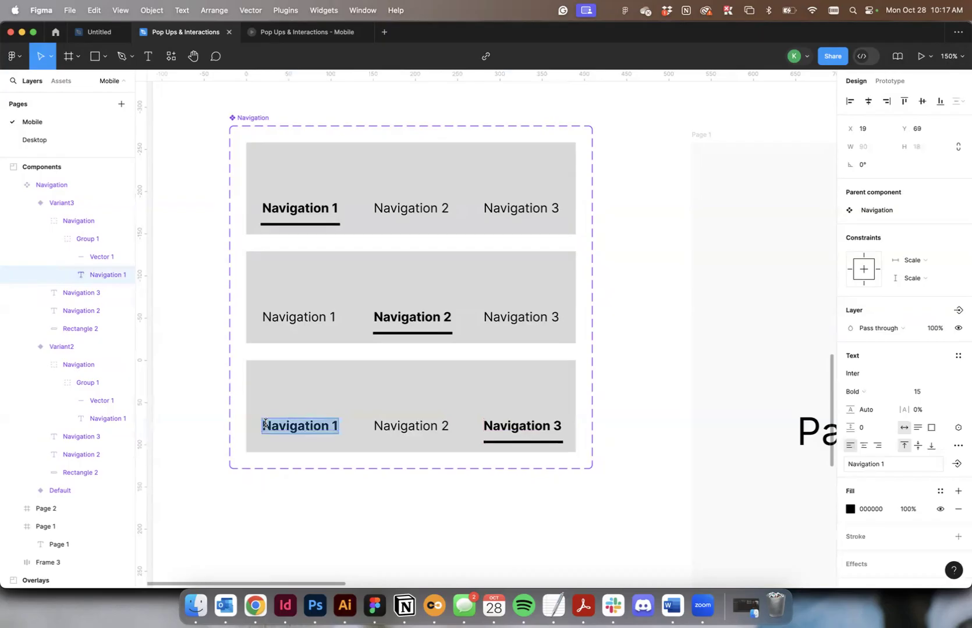
pyautogui.click(842, 391)
pyautogui.click(857, 350)
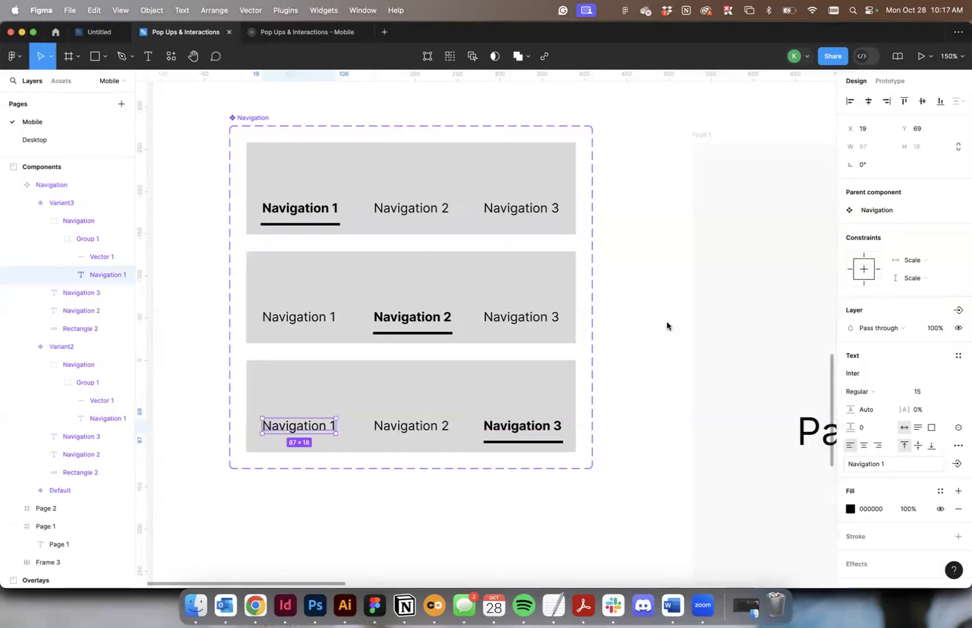
pyautogui.click(636, 329)
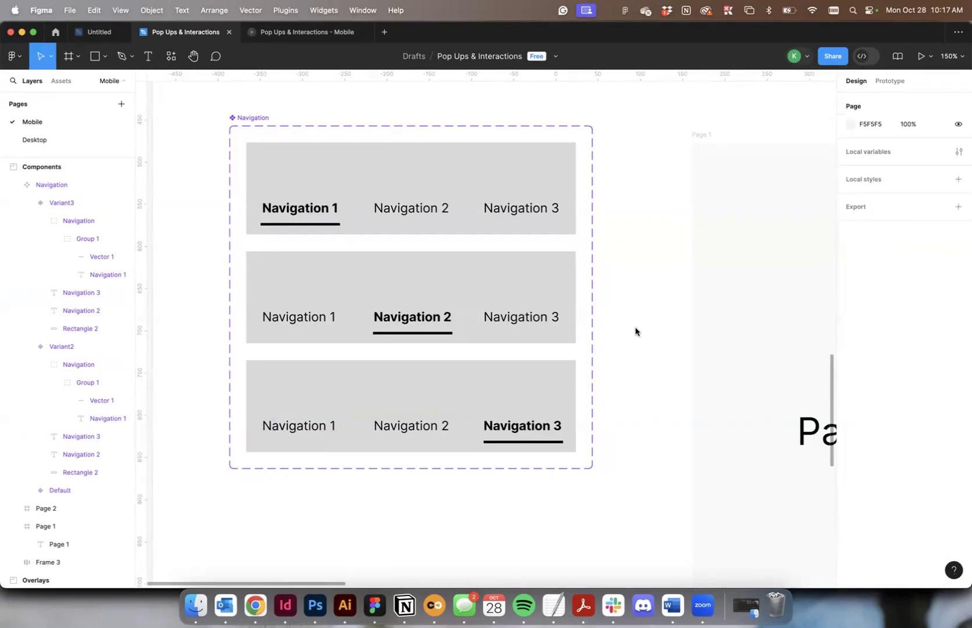
# Add a While hovering interaction from Navigation 2 in the default variant that changes the component to Variant2.
pyautogui.click(888, 81)
pyautogui.click(252, 119)
pyautogui.press('Escape')
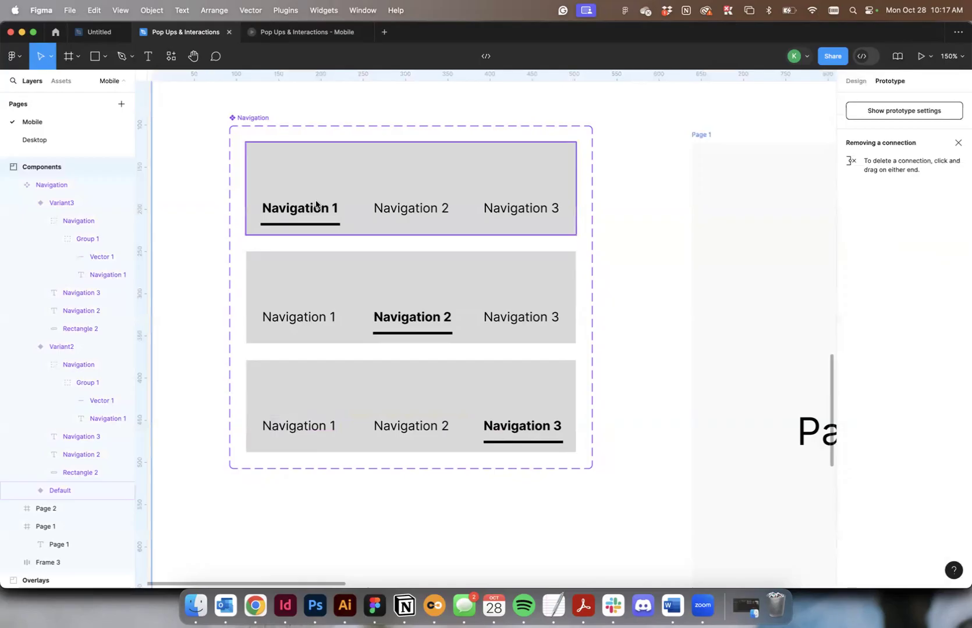
pyautogui.click(402, 215)
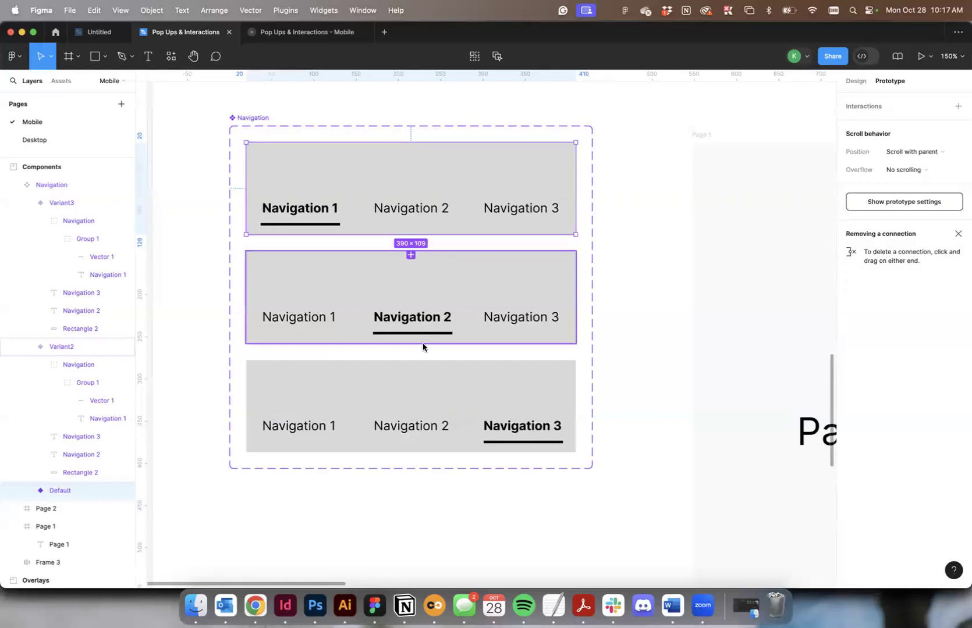
pyautogui.doubleClick(392, 211)
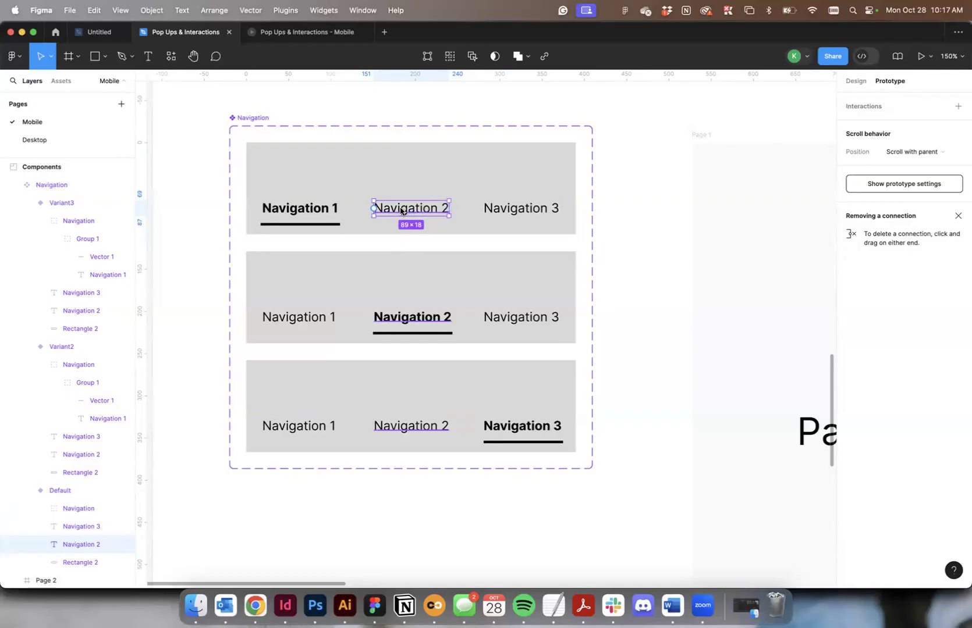
pyautogui.moveTo(411, 217); pyautogui.dragTo(406, 271)
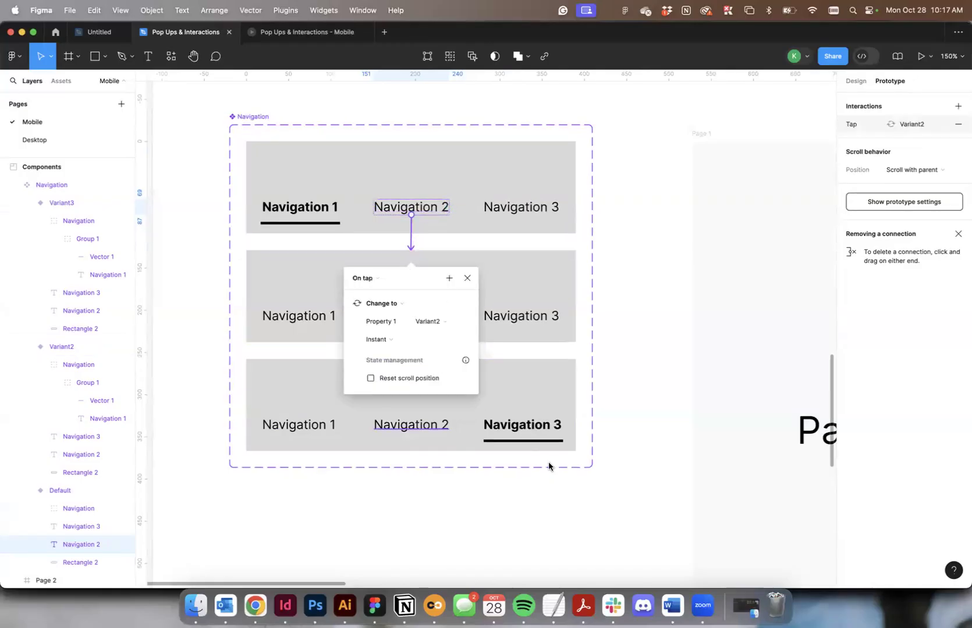
pyautogui.click(364, 280)
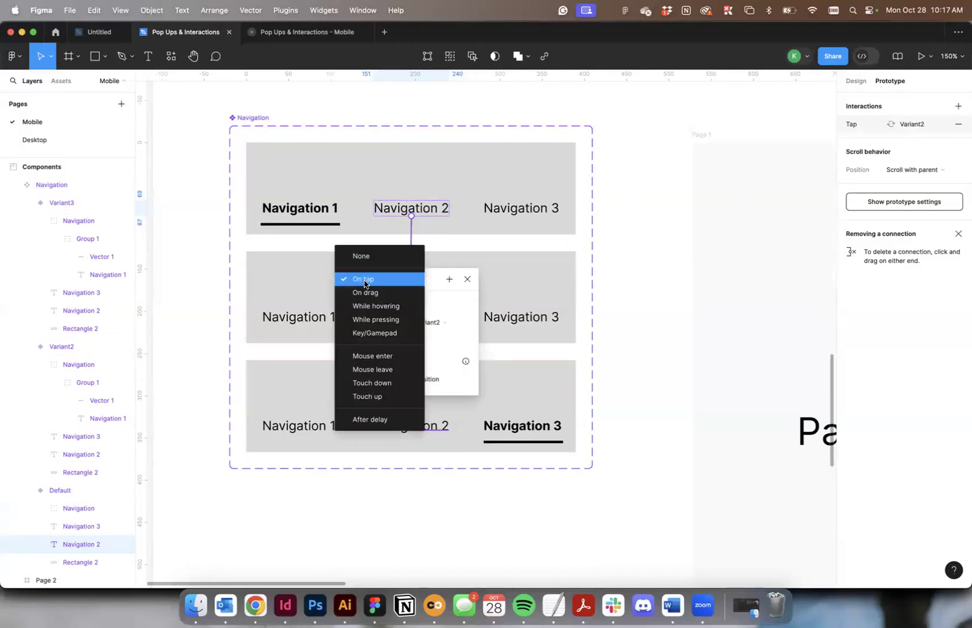
pyautogui.click(374, 307)
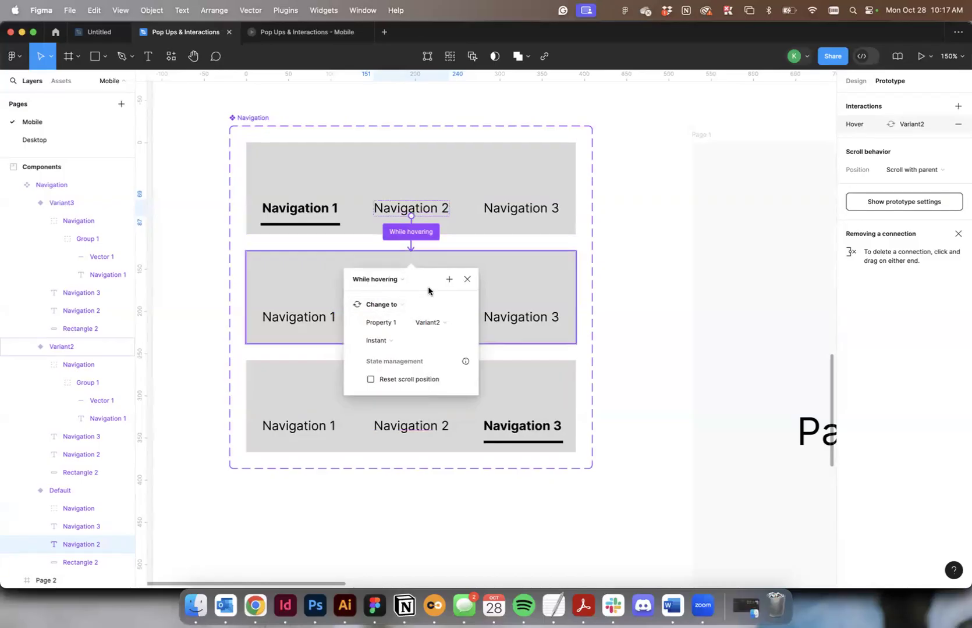
# Set the Navigation 2 hover interaction's animation to Smart animate with Ease in easing.
pyautogui.scroll(3, 459, 301)
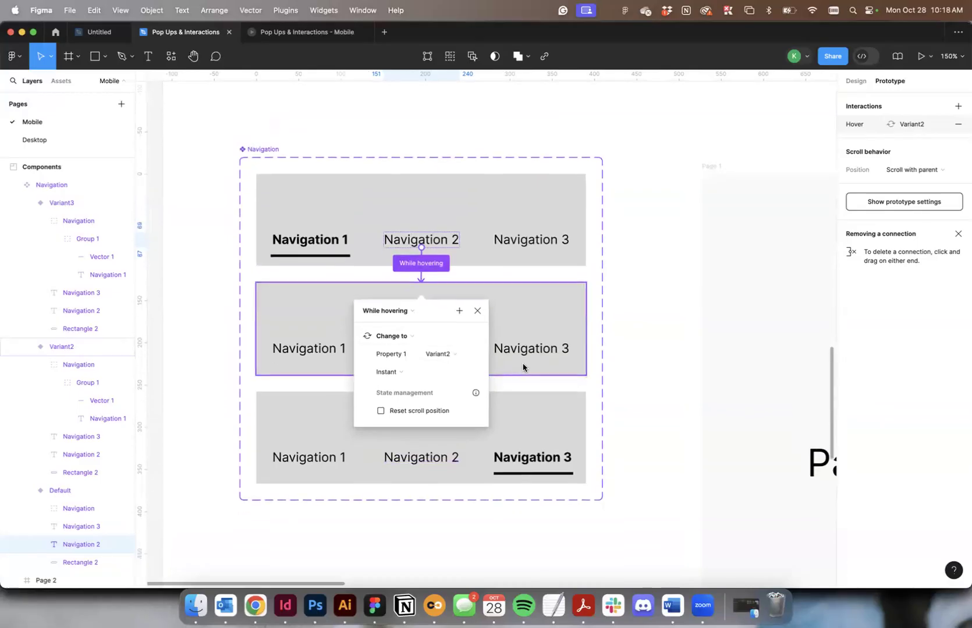
pyautogui.click(391, 372)
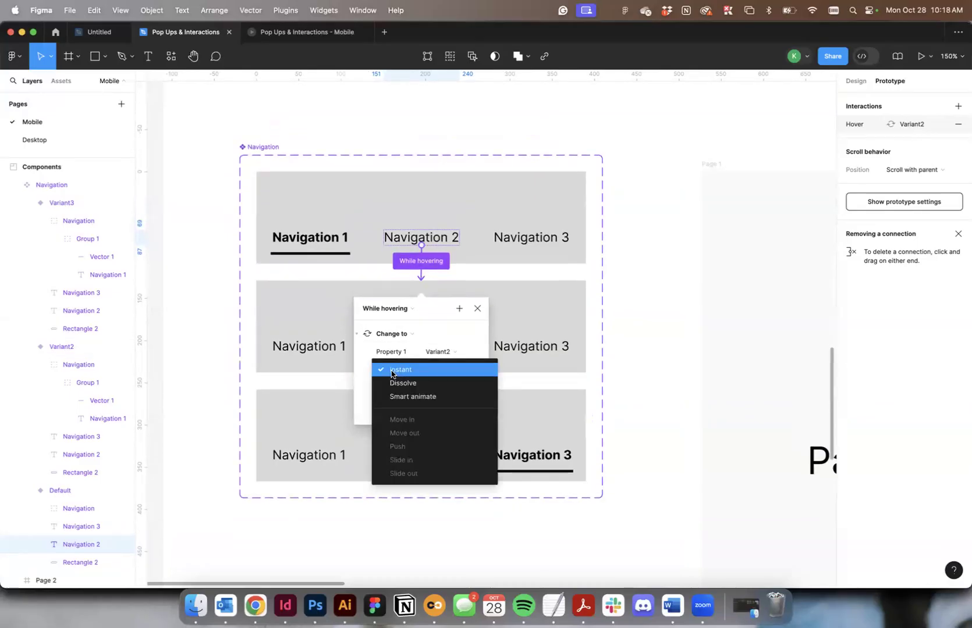
pyautogui.click(334, 127)
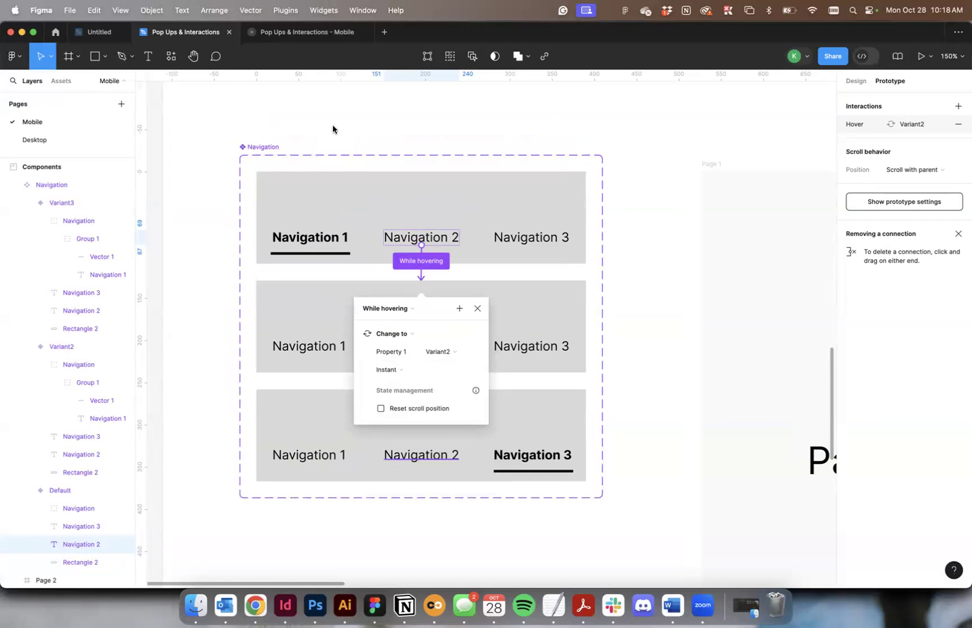
pyautogui.click(388, 371)
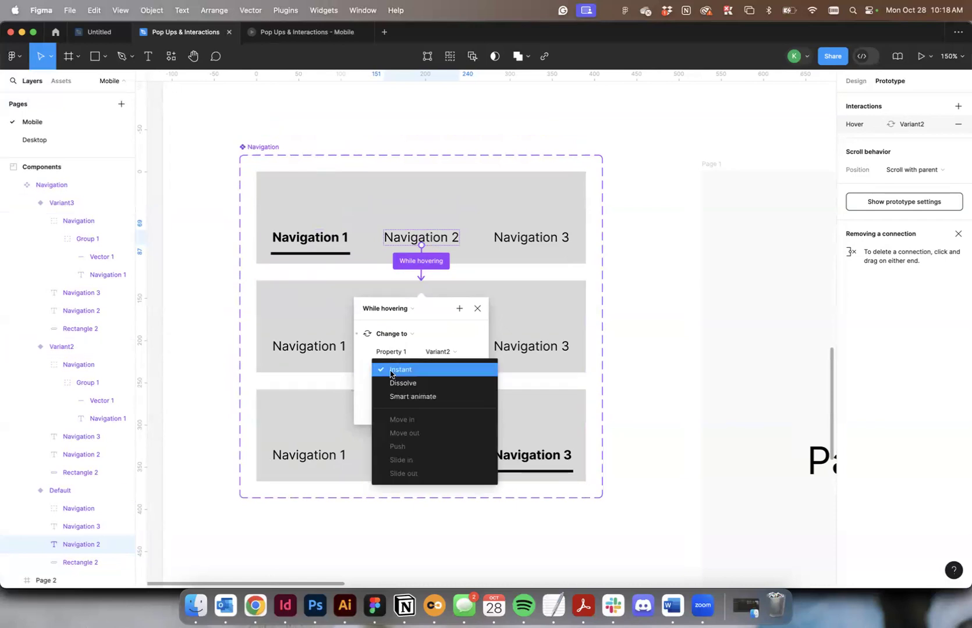
pyautogui.click(426, 398)
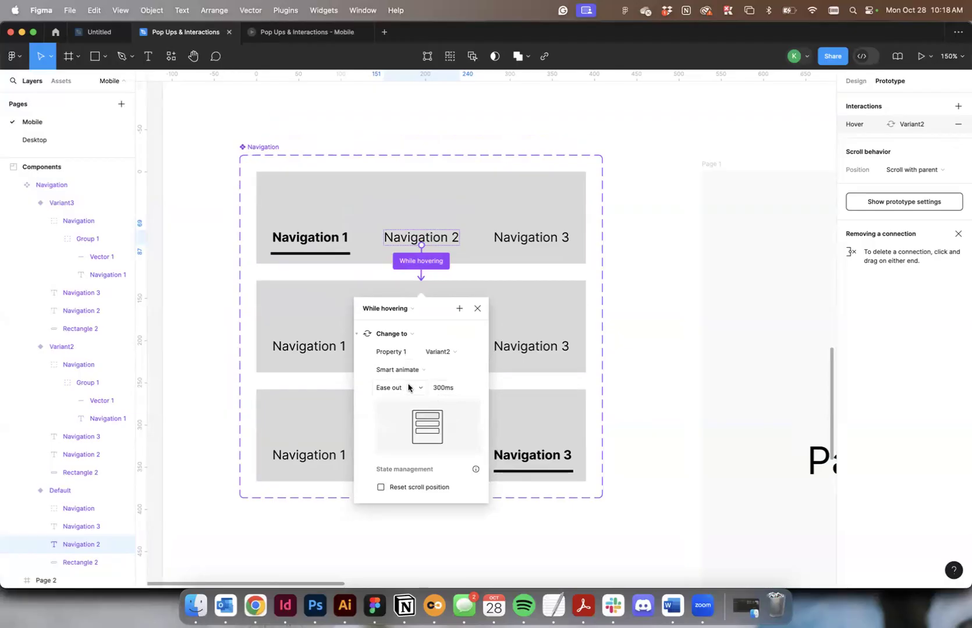
pyautogui.click(408, 388)
pyautogui.click(407, 375)
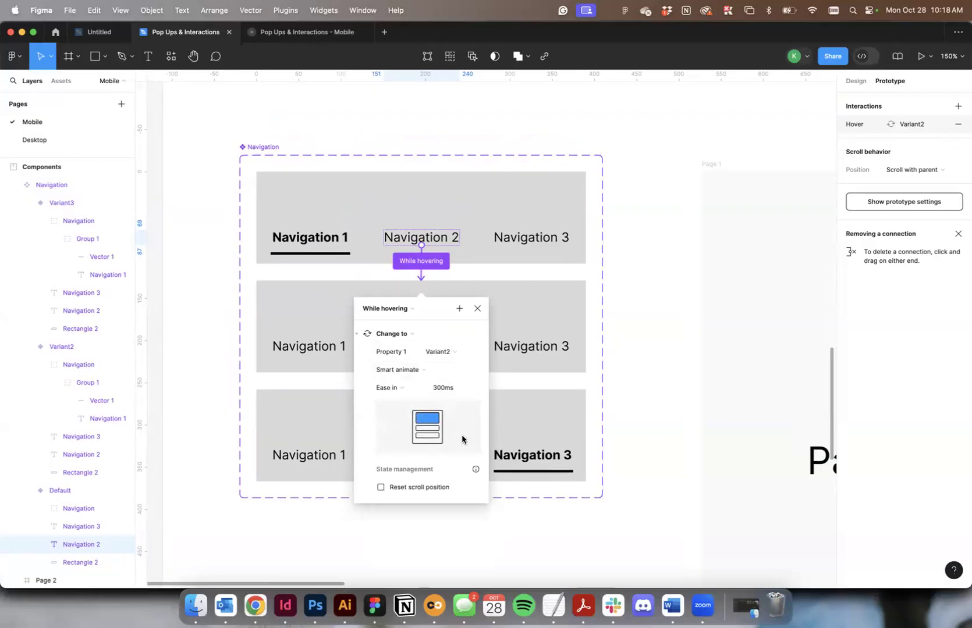
pyautogui.click(404, 390)
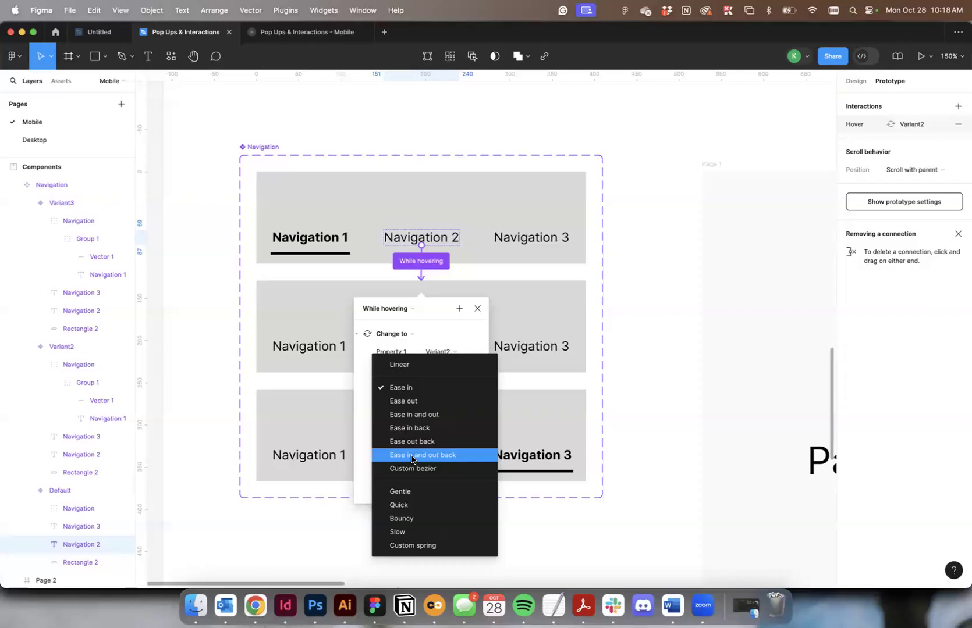
pyautogui.click(396, 387)
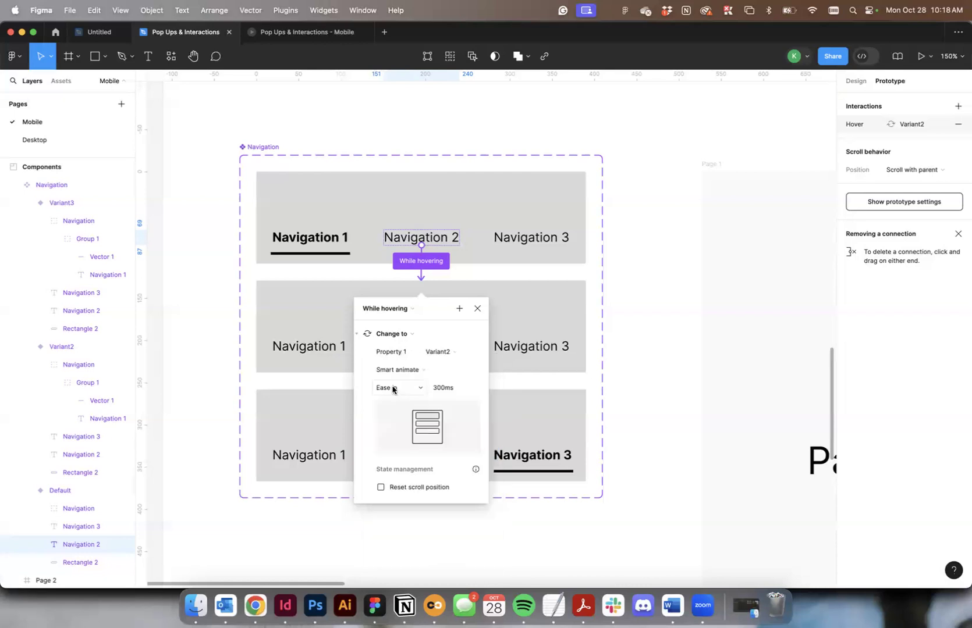
pyautogui.scroll(-2, 393, 389)
pyautogui.scroll(-1, 392, 389)
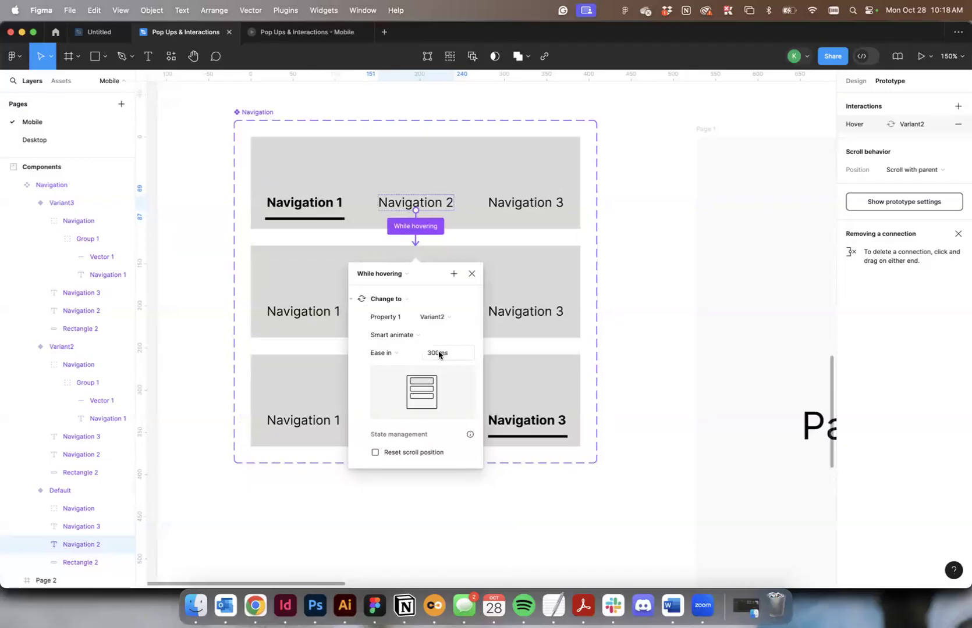
pyautogui.click(499, 238)
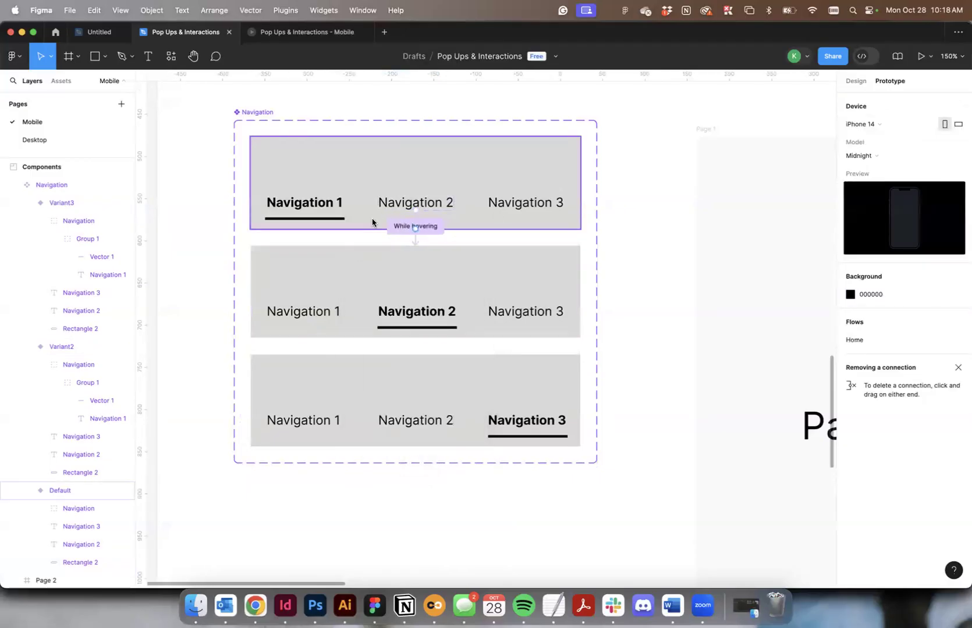
# Add a While hovering interaction from Navigation 3 in the default variant that changes the component to Variant3.
pyautogui.click(522, 210)
pyautogui.click(517, 203)
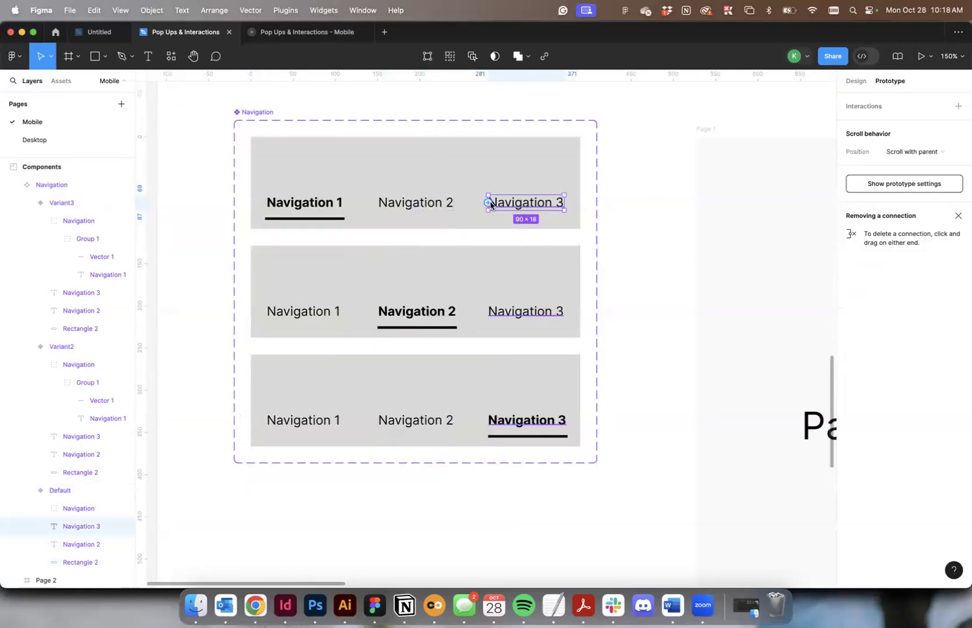
pyautogui.moveTo(489, 203); pyautogui.dragTo(480, 384)
pyautogui.click(373, 387)
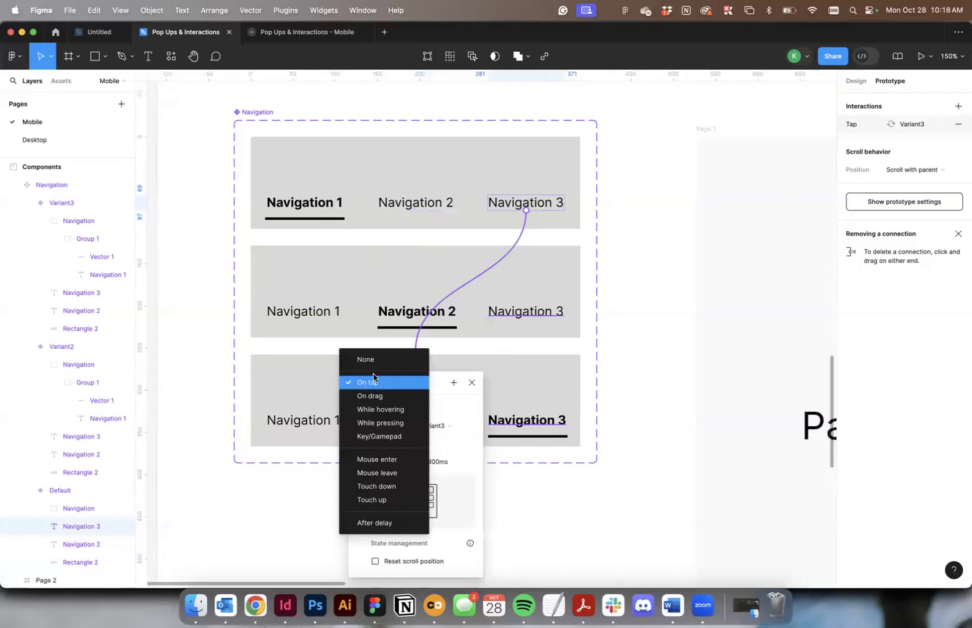
pyautogui.click(381, 410)
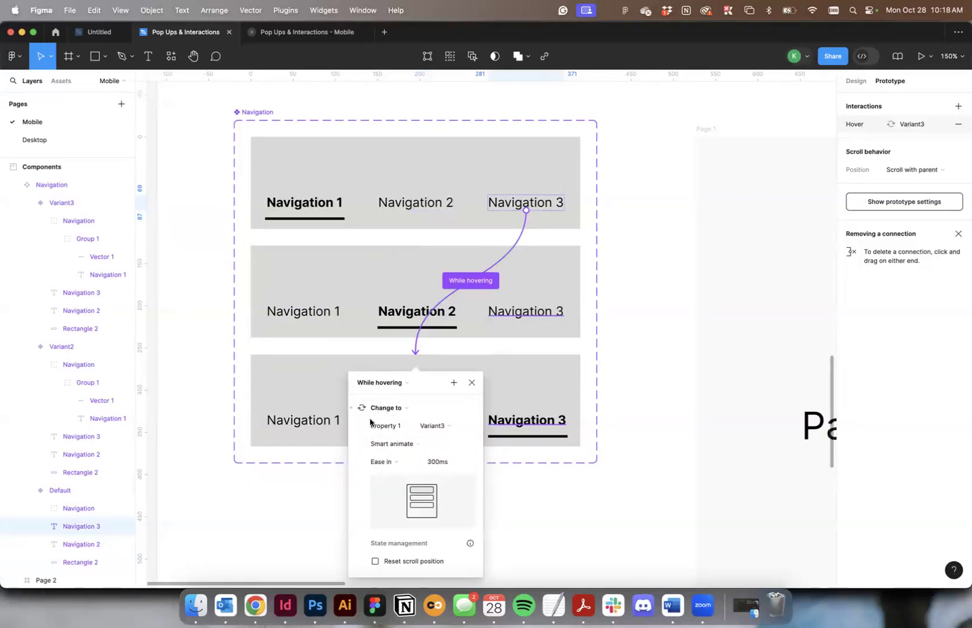
pyautogui.scroll(1, 576, 383)
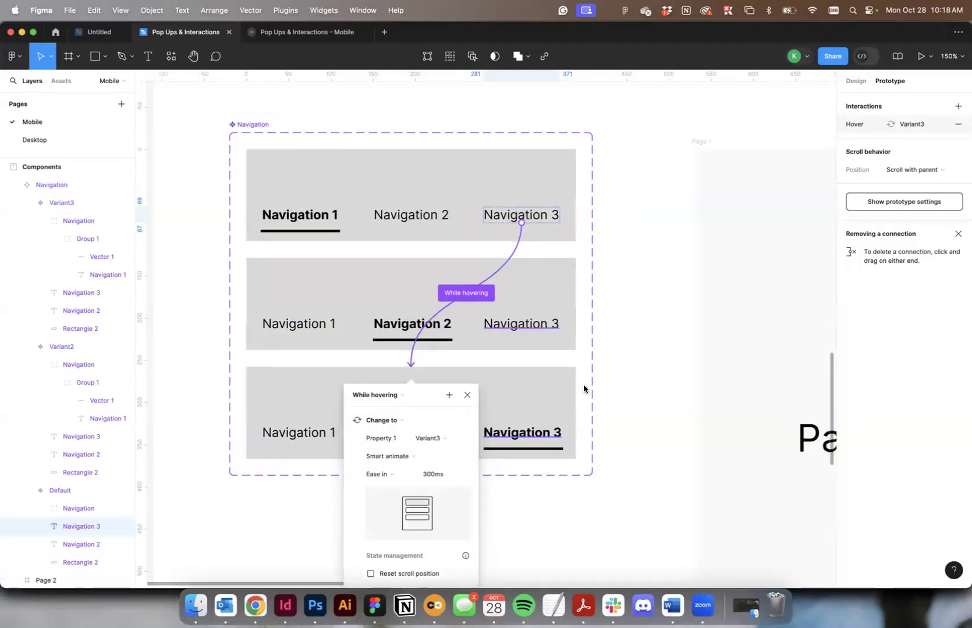
pyautogui.click(616, 377)
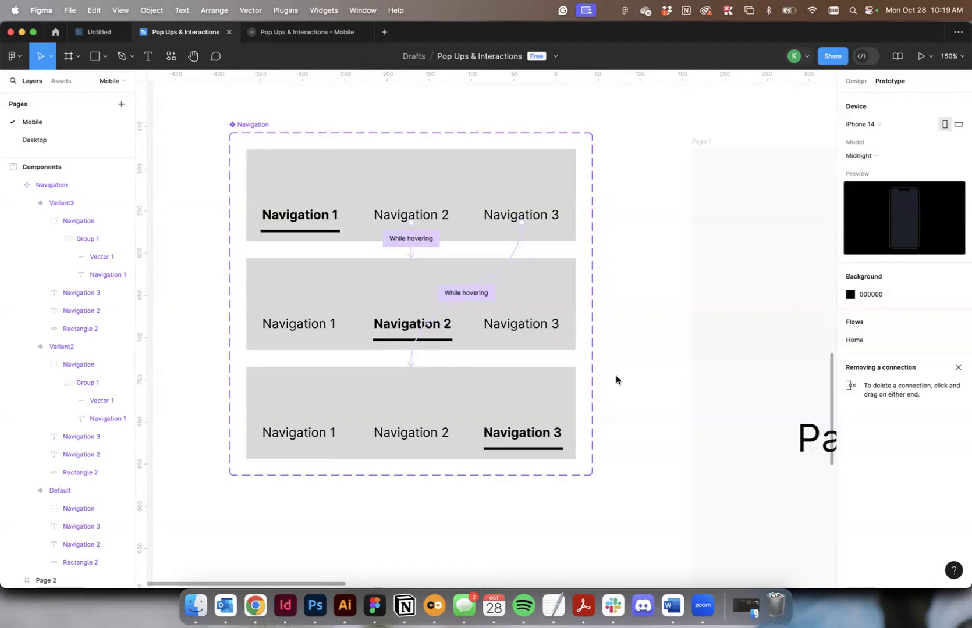
# Add a While hovering interaction from Navigation 1 in Variant2 that changes the component to Default.
pyautogui.scroll(3, 615, 375)
pyautogui.hscroll(1, 615, 377)
pyautogui.click(454, 359)
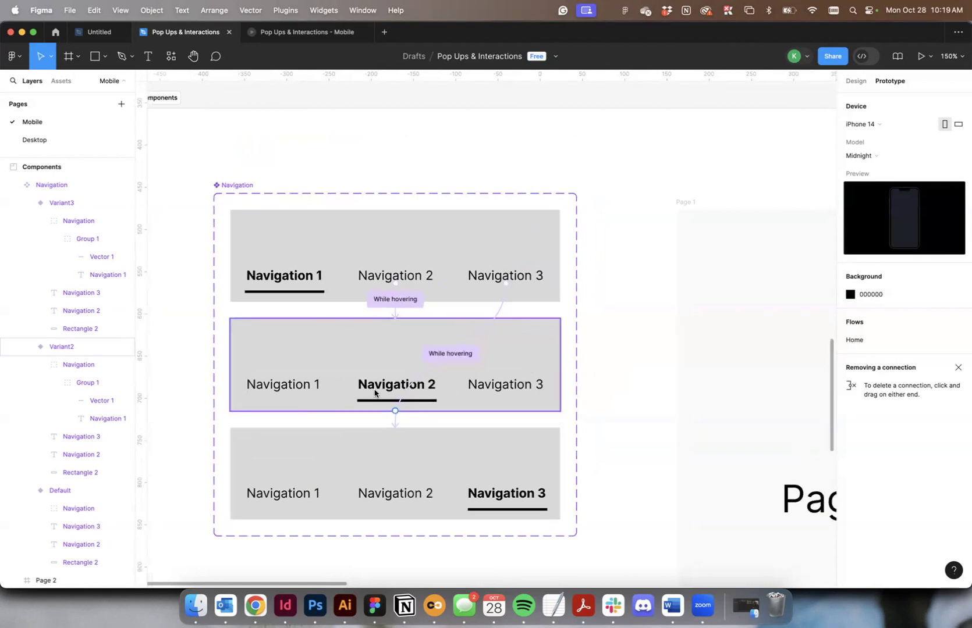
pyautogui.scroll(1, 273, 391)
pyautogui.scroll(-2, 273, 391)
pyautogui.hscroll(1, 274, 391)
pyautogui.click(273, 389)
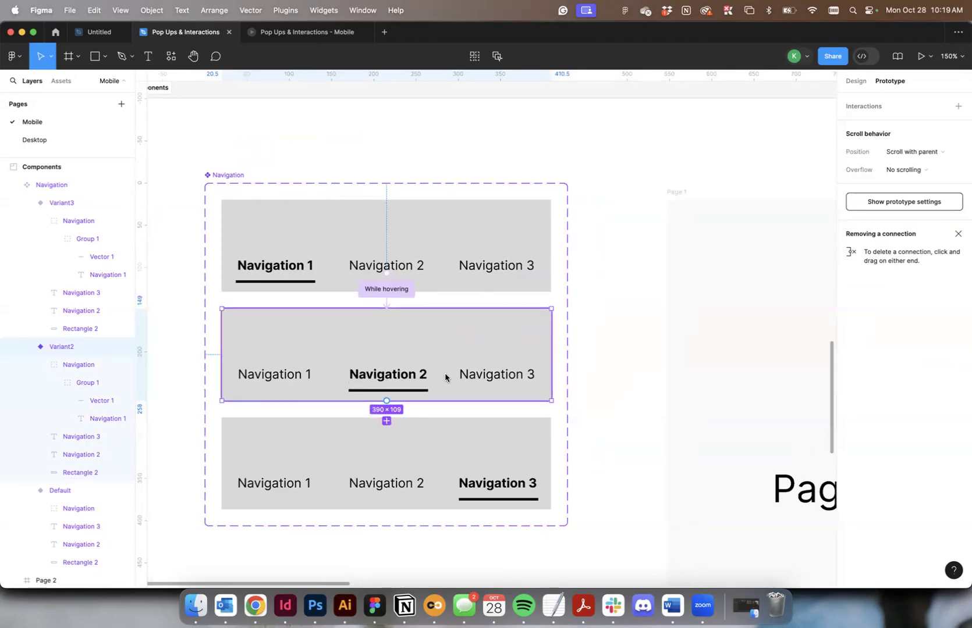
pyautogui.doubleClick(280, 378)
pyautogui.doubleClick(280, 380)
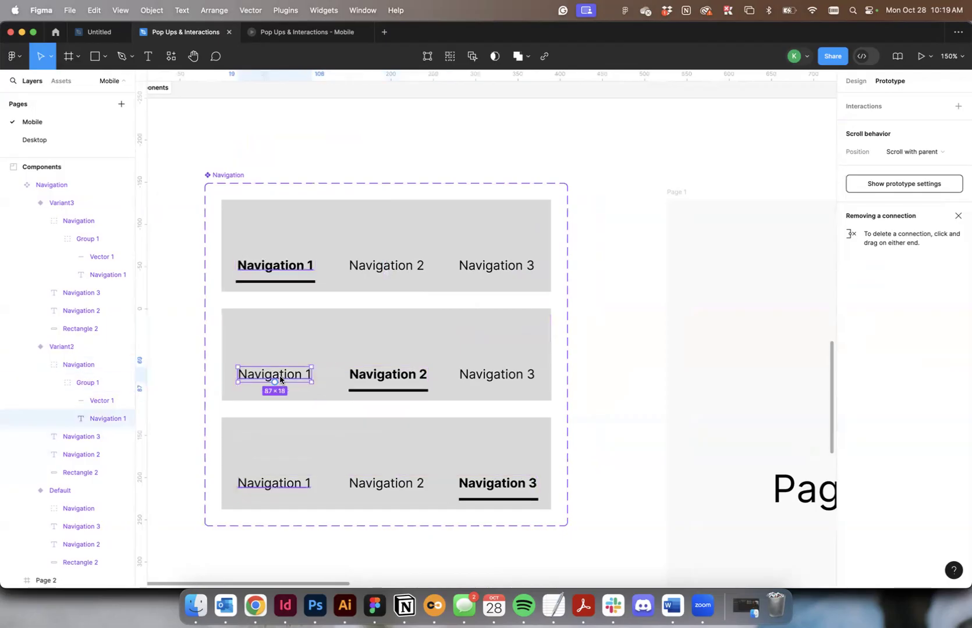
pyautogui.moveTo(275, 384); pyautogui.dragTo(317, 274)
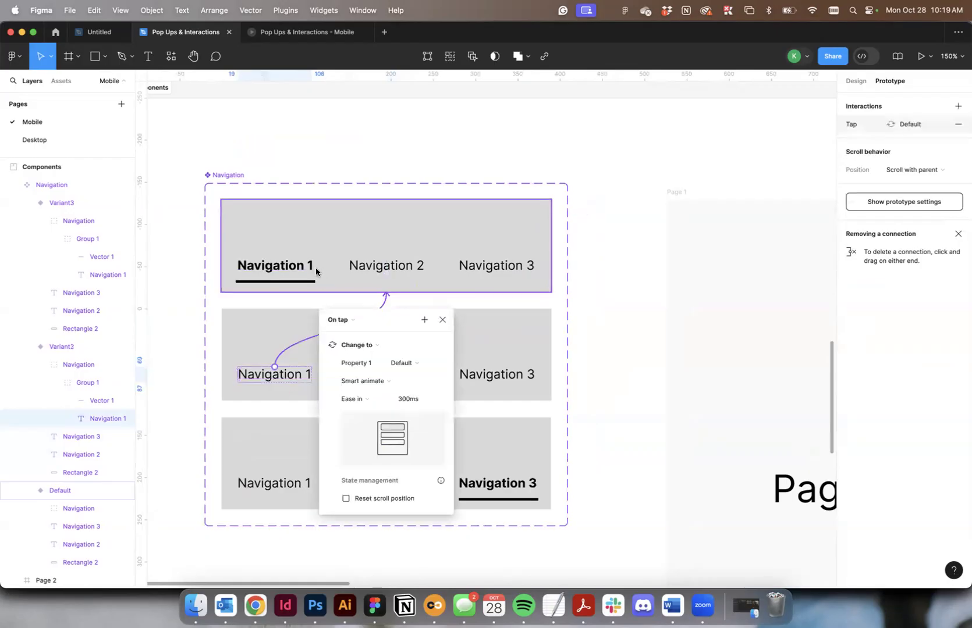
pyautogui.click(351, 320)
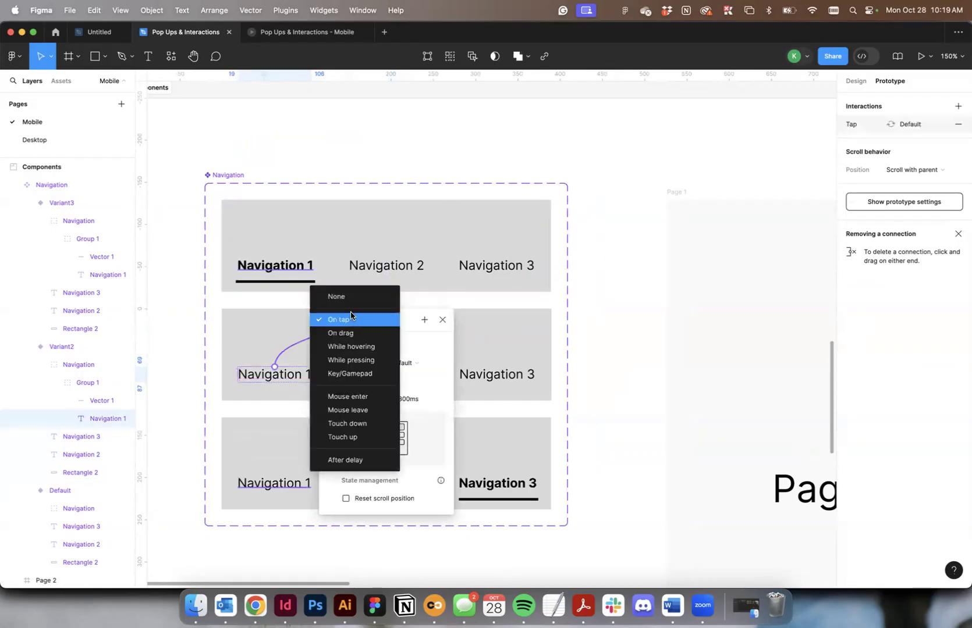
pyautogui.click(369, 346)
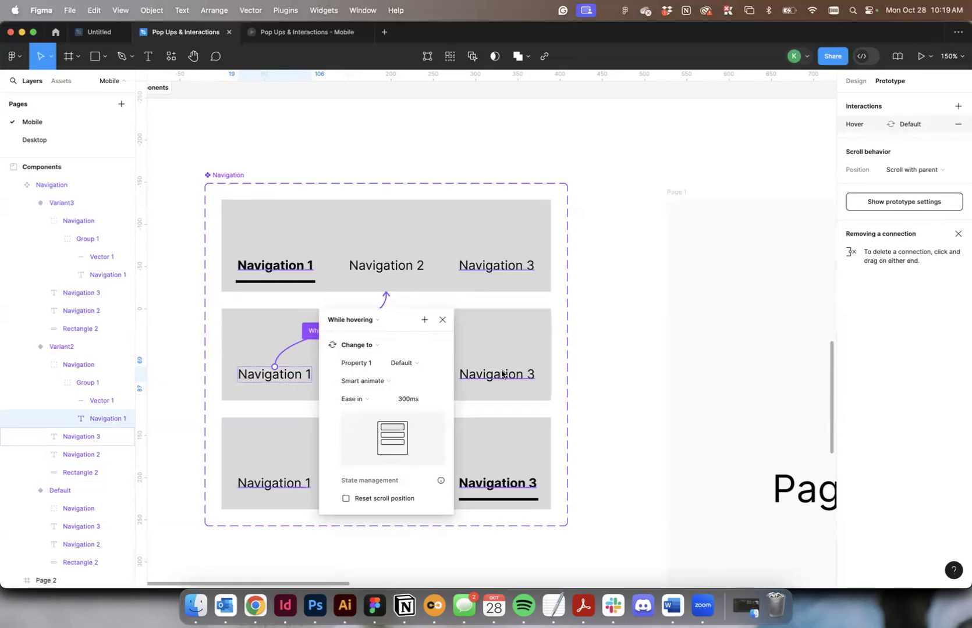
pyautogui.click(464, 332)
# Add a While hovering interaction from Navigation 3 in Variant2 that changes the component to Variant3.
pyautogui.doubleClick(490, 379)
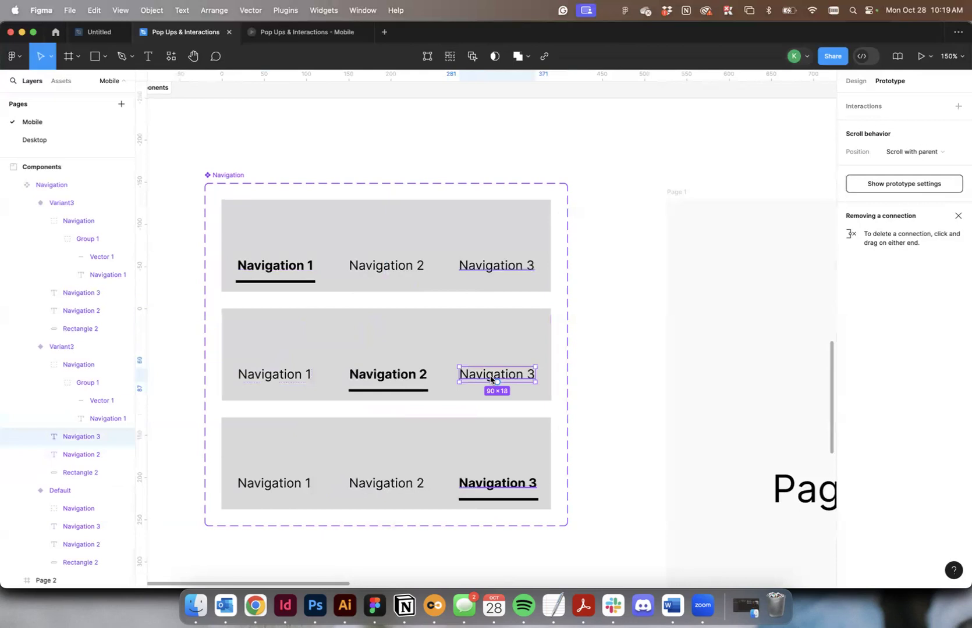
pyautogui.moveTo(497, 382); pyautogui.dragTo(451, 435)
pyautogui.click(348, 450)
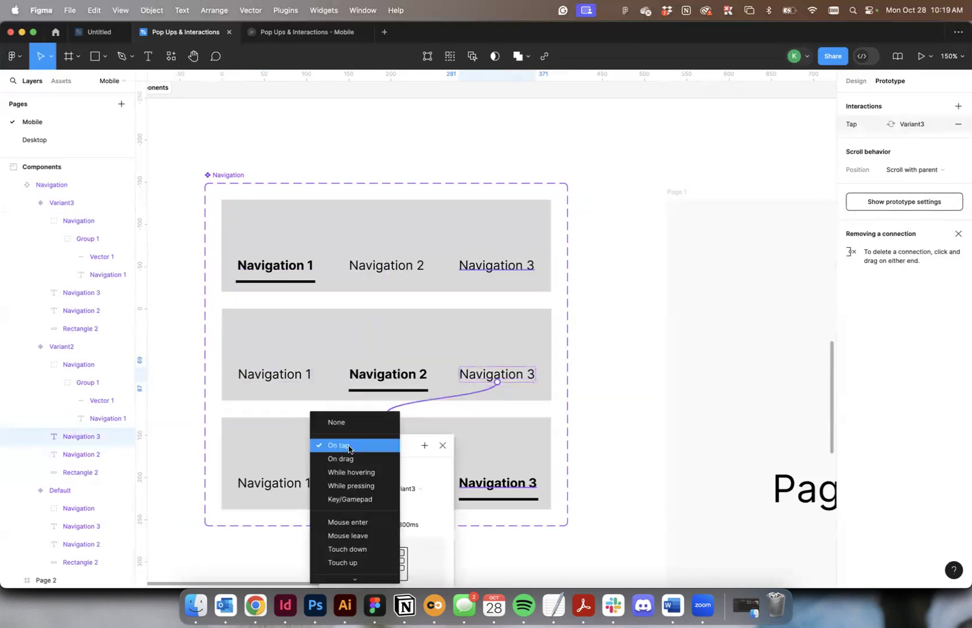
pyautogui.click(368, 472)
pyautogui.scroll(-3, 638, 319)
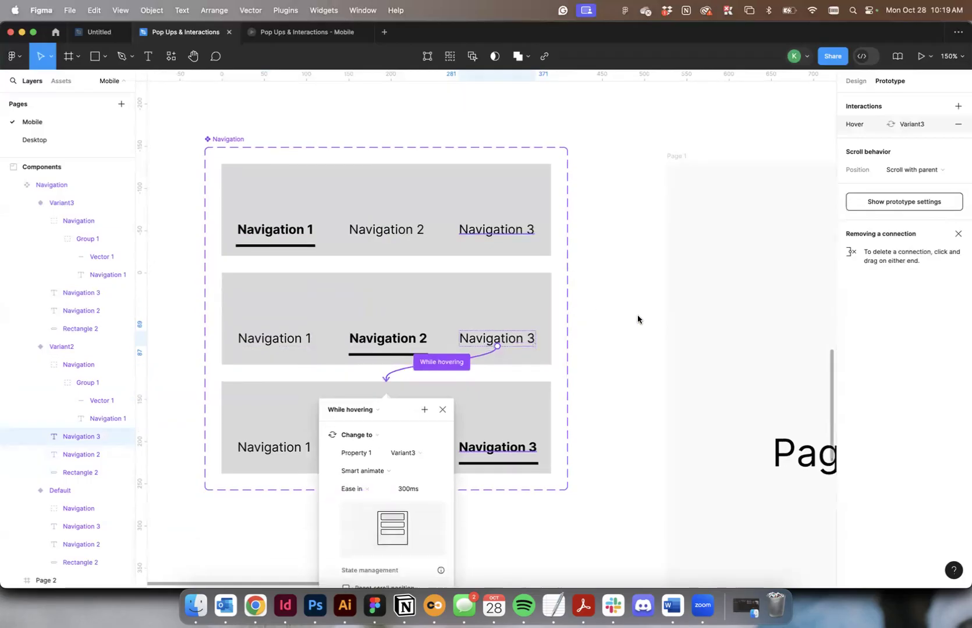
pyautogui.click(638, 318)
# Add a While hovering interaction from Navigation 1 in Variant3 that changes the component to Default.
pyautogui.click(261, 316)
pyautogui.doubleClick(265, 311)
pyautogui.scroll(3, 264, 311)
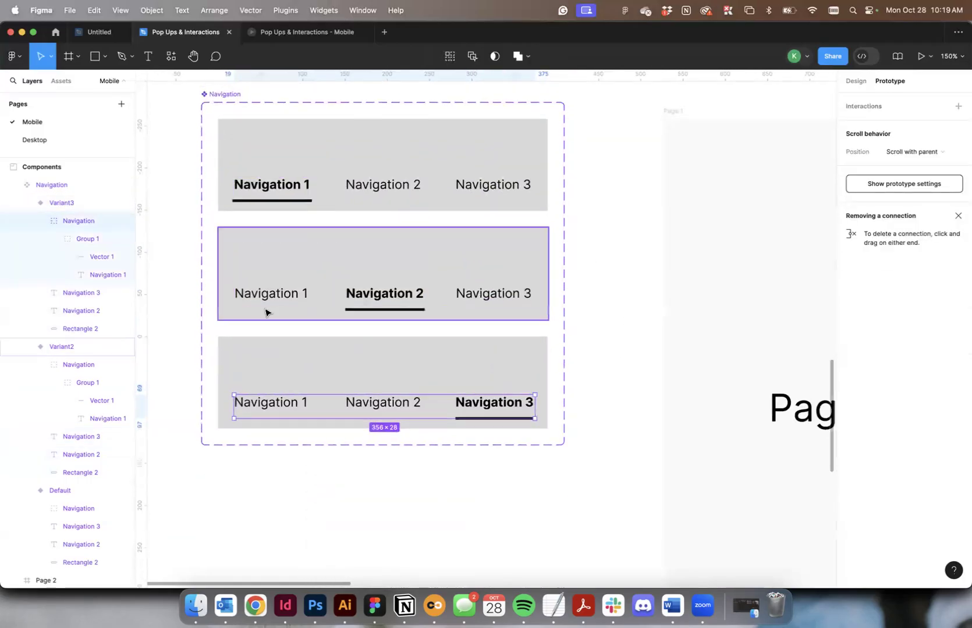
pyautogui.doubleClick(271, 444)
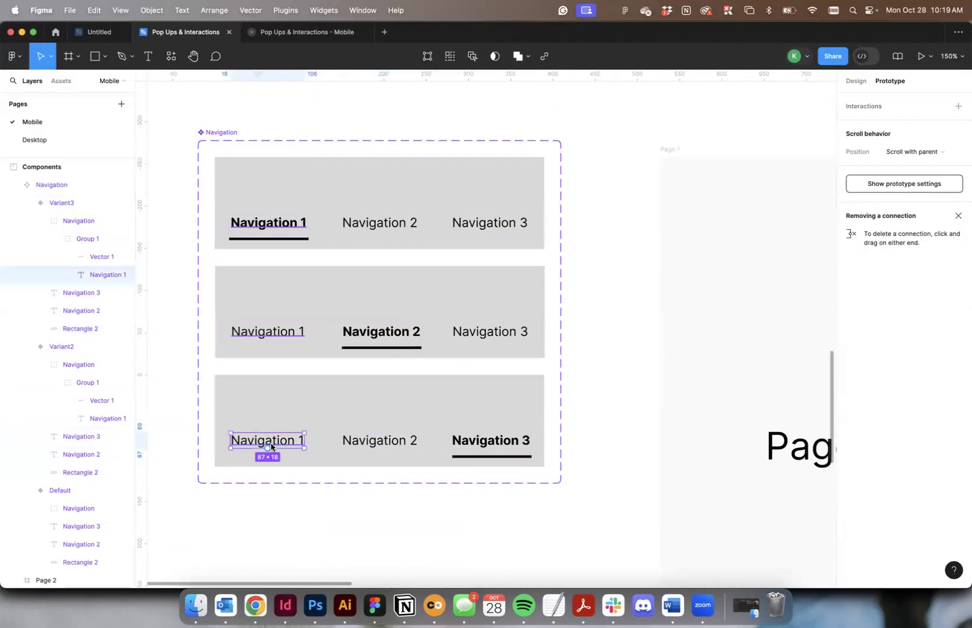
pyautogui.moveTo(304, 440); pyautogui.dragTo(336, 233)
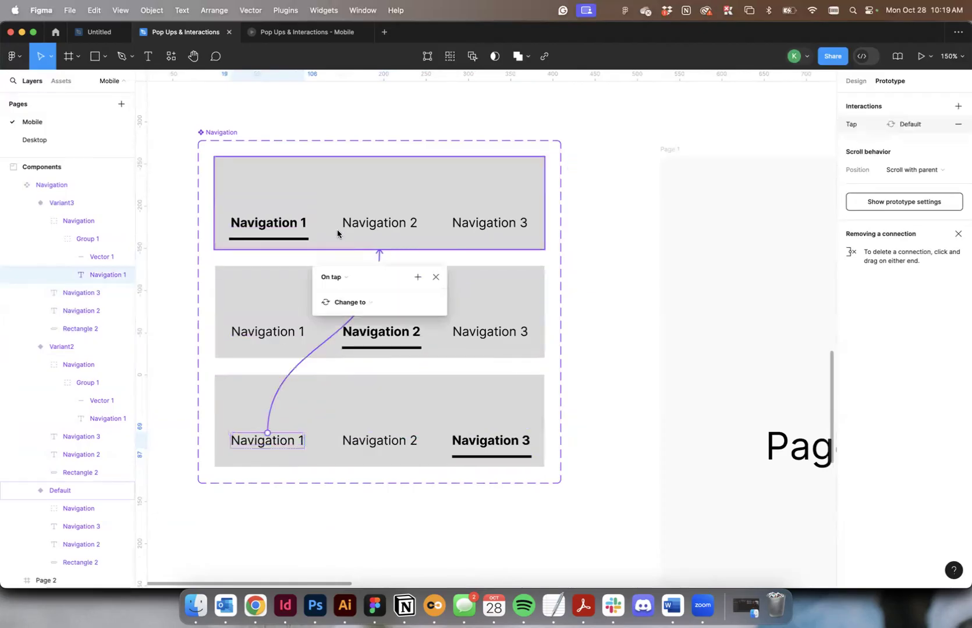
pyautogui.click(339, 277)
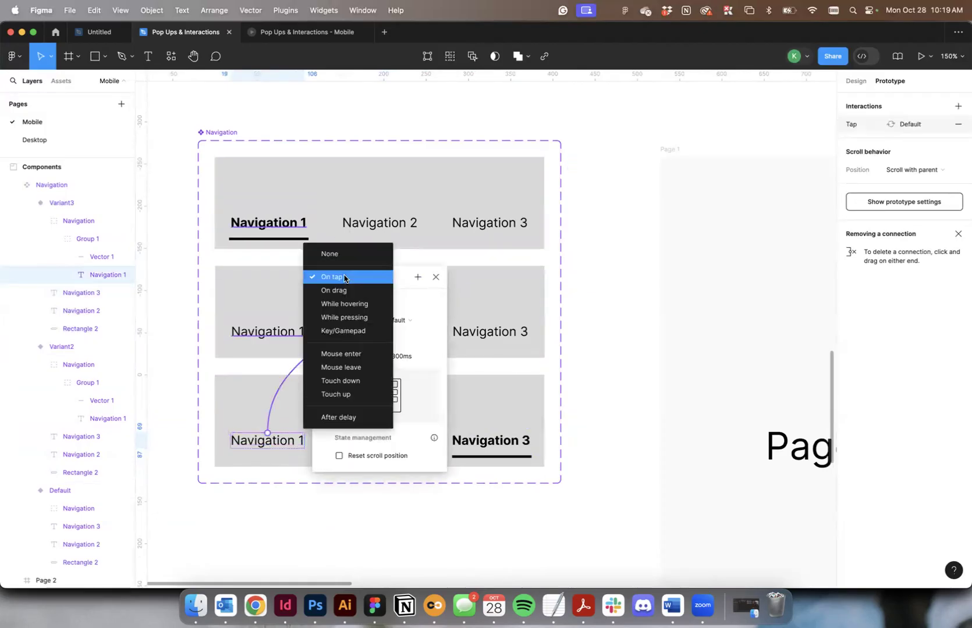
pyautogui.click(362, 305)
# Add a While hovering interaction from Navigation 2 in Variant3 that changes the component to Variant2.
pyautogui.click(397, 440)
pyautogui.click(395, 442)
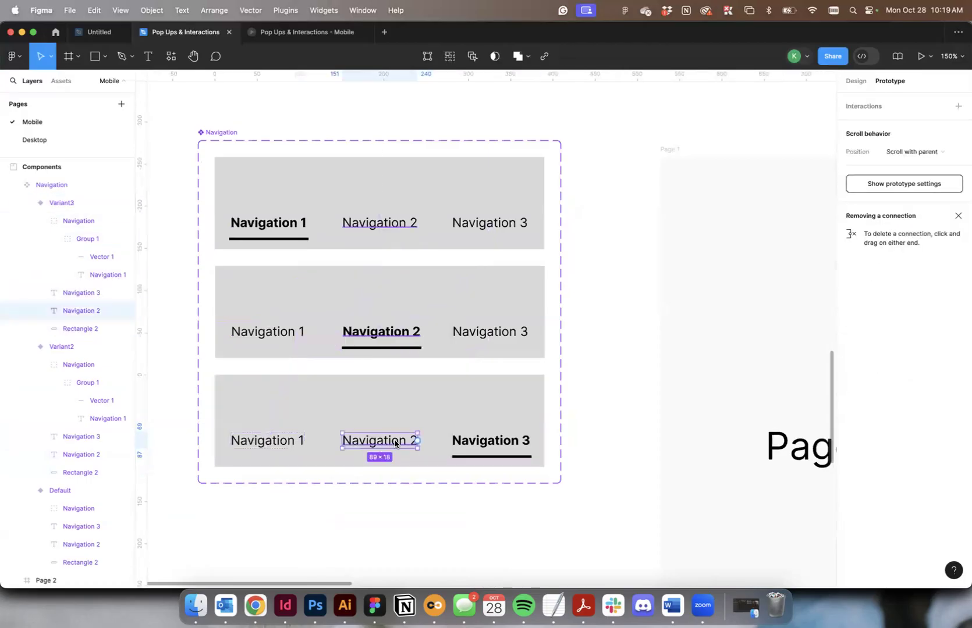
pyautogui.moveTo(417, 441); pyautogui.dragTo(427, 343)
pyautogui.click(336, 389)
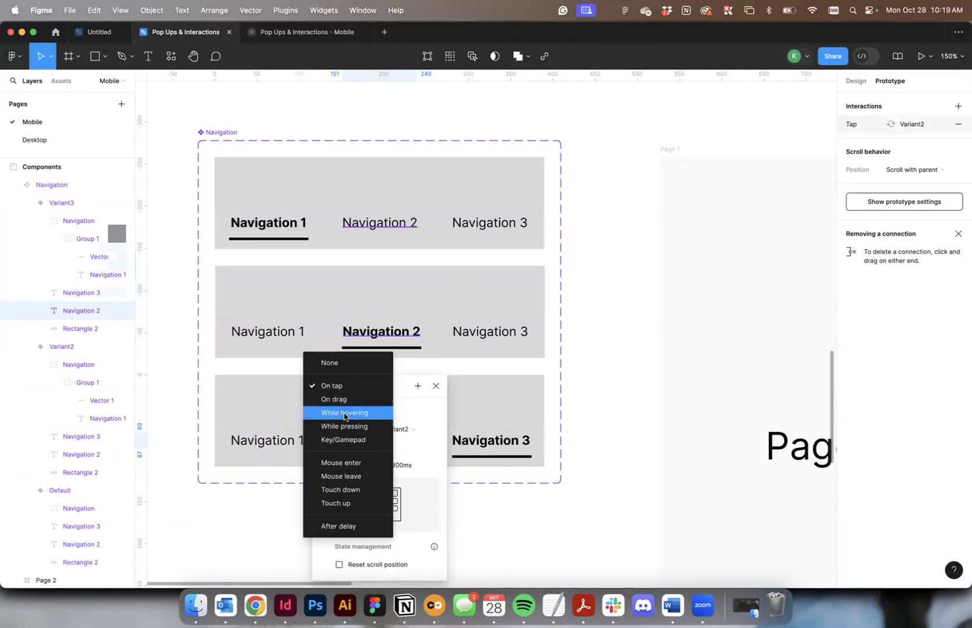
pyautogui.click(344, 414)
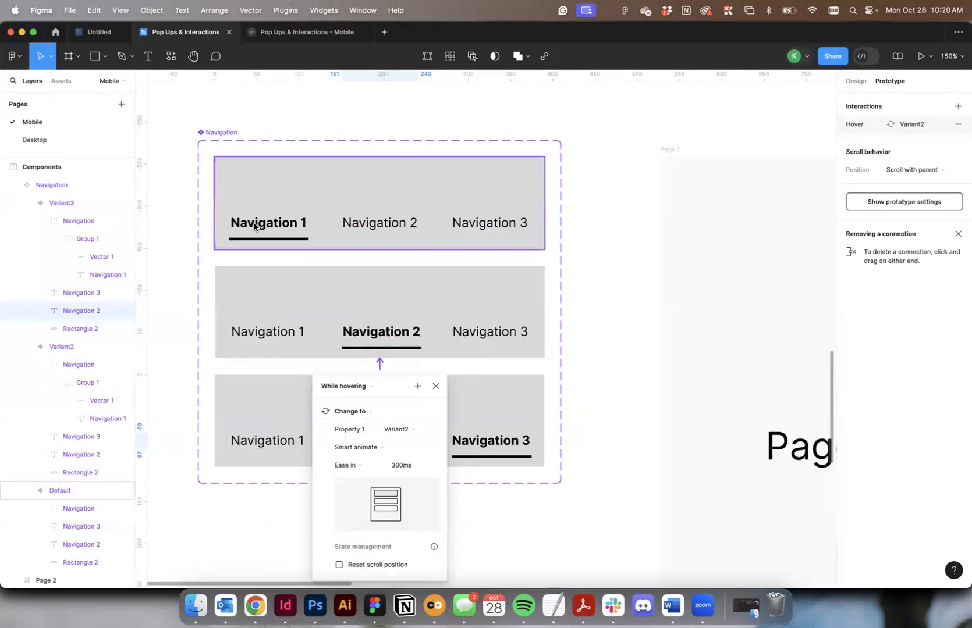
pyautogui.click(235, 174)
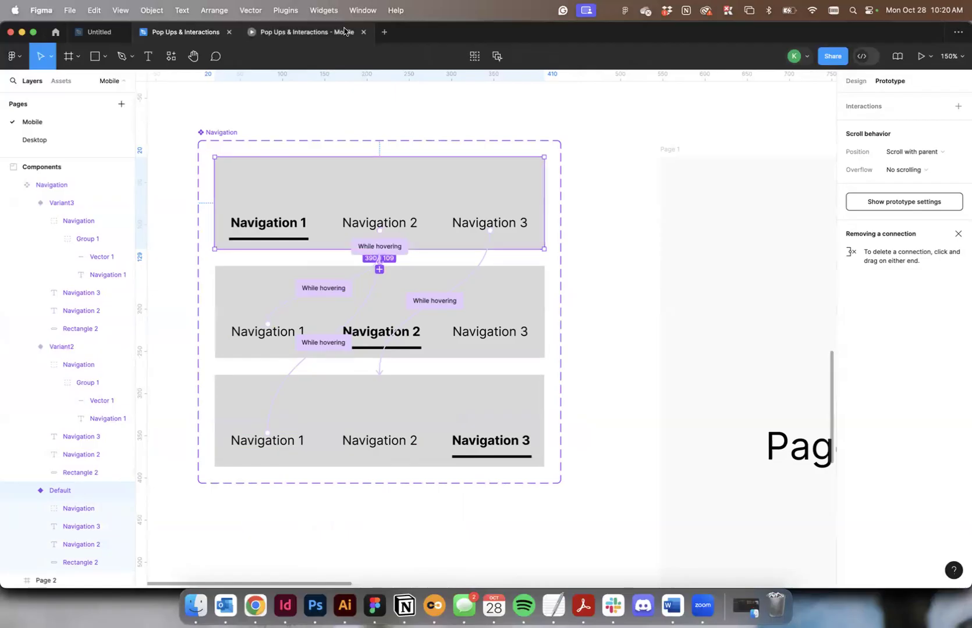
# Close the old prototype preview and place an instance of the Navigation component across the top of the Page 1 frame.
pyautogui.click(362, 33)
pyautogui.click(652, 186)
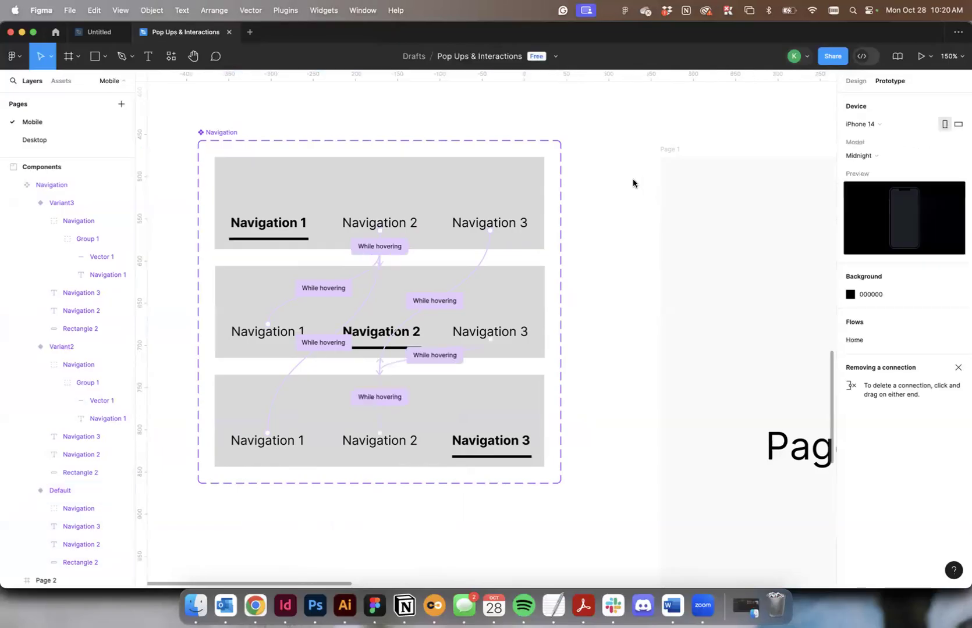
pyautogui.scroll(-3, 564, 166)
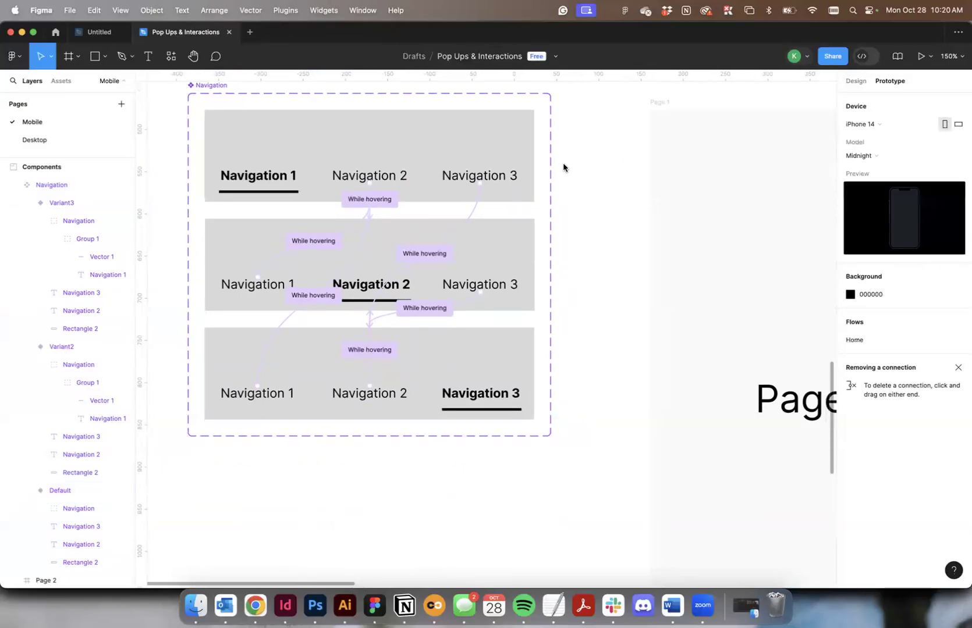
pyautogui.keyDown('ctrl'); pyautogui.scroll(-3, 563, 168); pyautogui.keyUp('ctrl')
pyautogui.hscroll(2, 563, 167)
pyautogui.scroll(1, 563, 167)
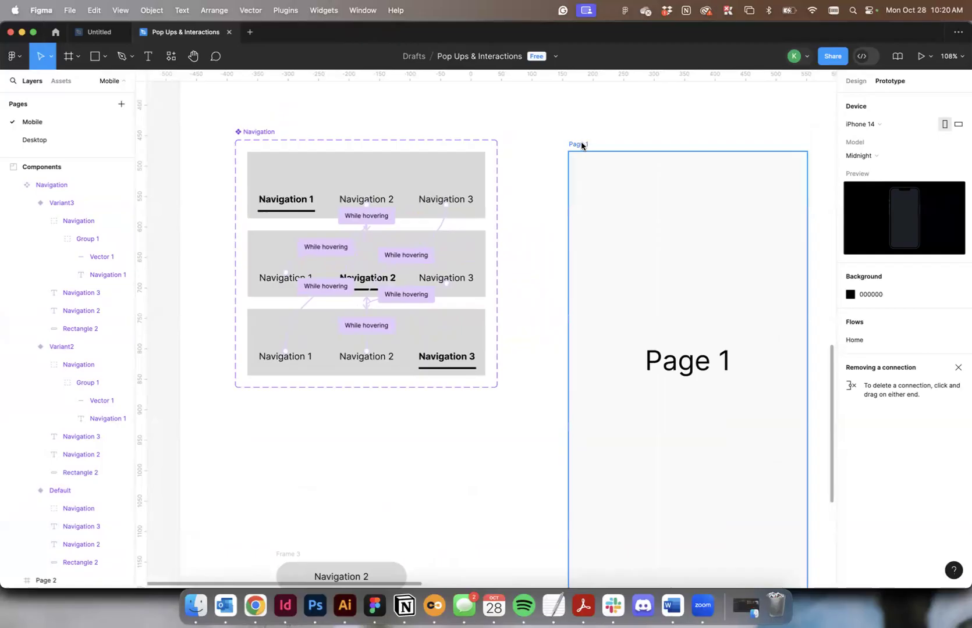
pyautogui.click(580, 145)
pyautogui.click(61, 82)
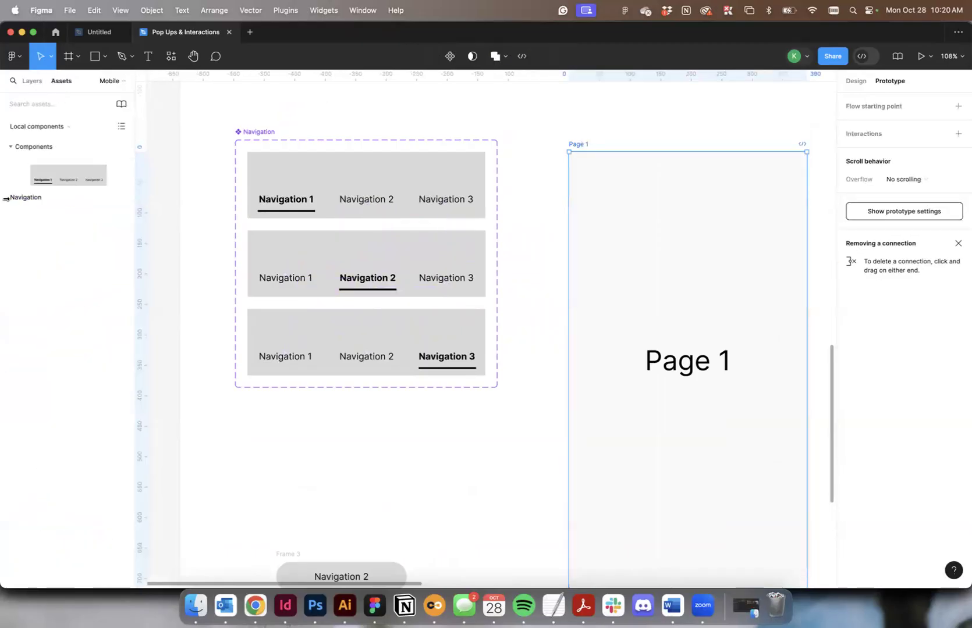
pyautogui.moveTo(41, 178); pyautogui.dragTo(643, 191)
# Add a flow starting point to the Page 1 frame.
pyautogui.click(576, 145)
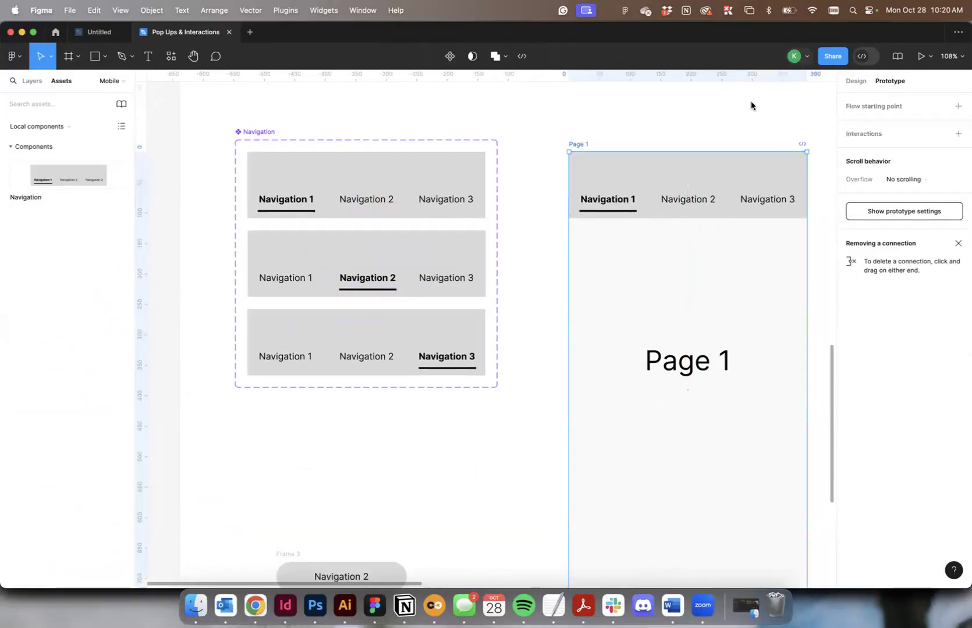
pyautogui.click(957, 106)
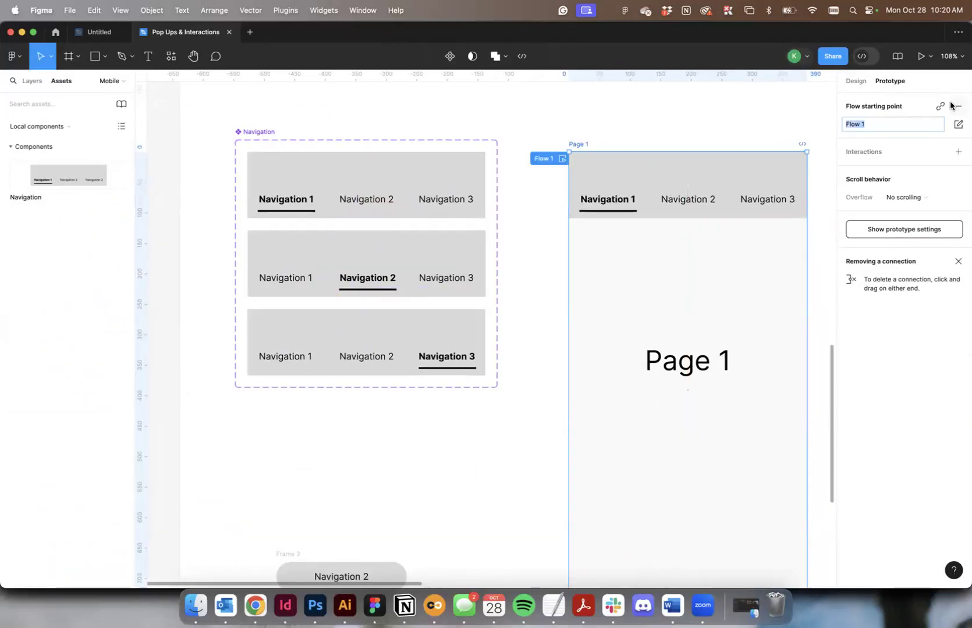
pyautogui.click(575, 144)
# Run the Page 1 prototype and test the hover switching between Navigation 1, Navigation 2 and Navigation 3.
pyautogui.click(919, 57)
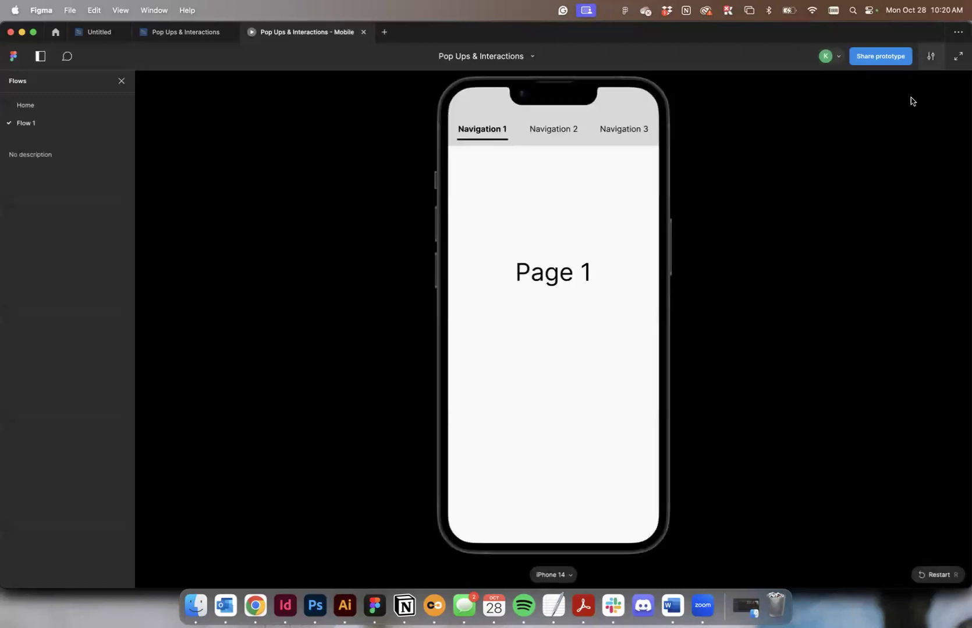
pyautogui.click(560, 132)
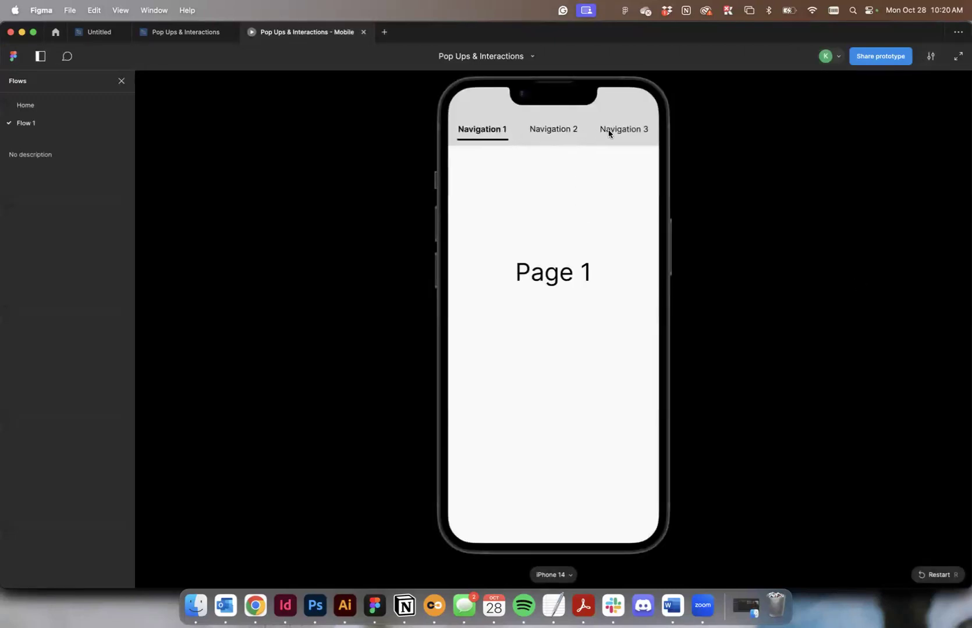
pyautogui.click(608, 129)
pyautogui.click(566, 131)
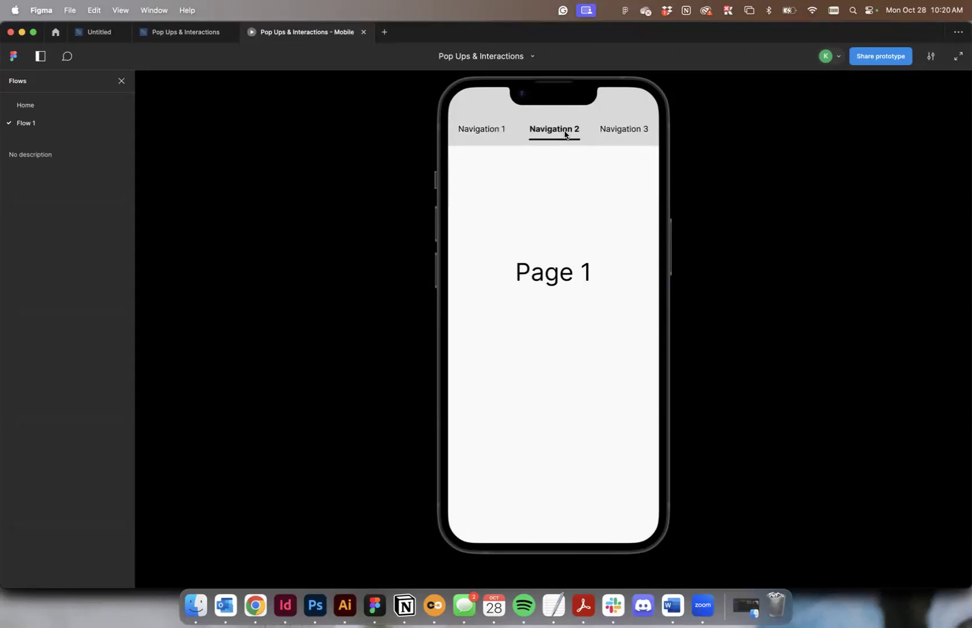
pyautogui.click(486, 133)
pyautogui.click(568, 132)
pyautogui.click(620, 132)
pyautogui.click(547, 131)
pyautogui.click(472, 132)
pyautogui.click(571, 133)
pyautogui.click(459, 136)
pyautogui.click(548, 132)
pyautogui.click(602, 133)
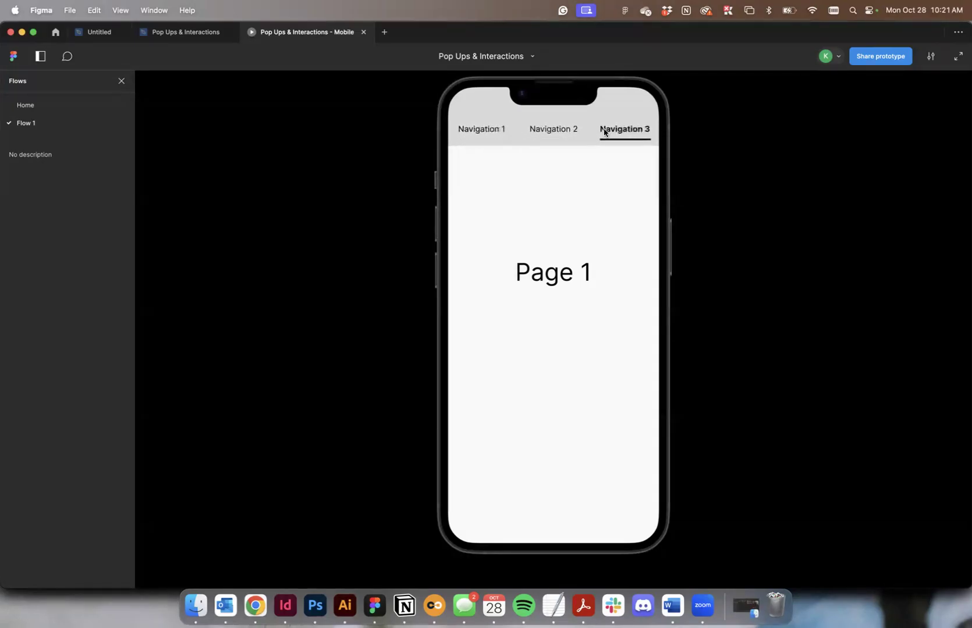
# Return to the design file and set the default variant's Navigation 2 hover animation to Instant.
pyautogui.click(185, 32)
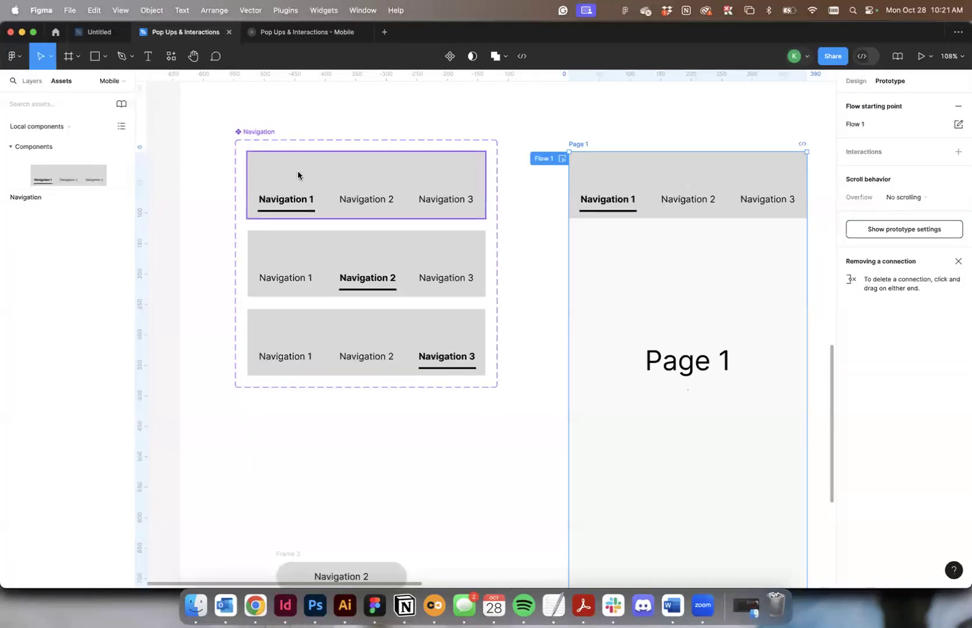
pyautogui.click(366, 216)
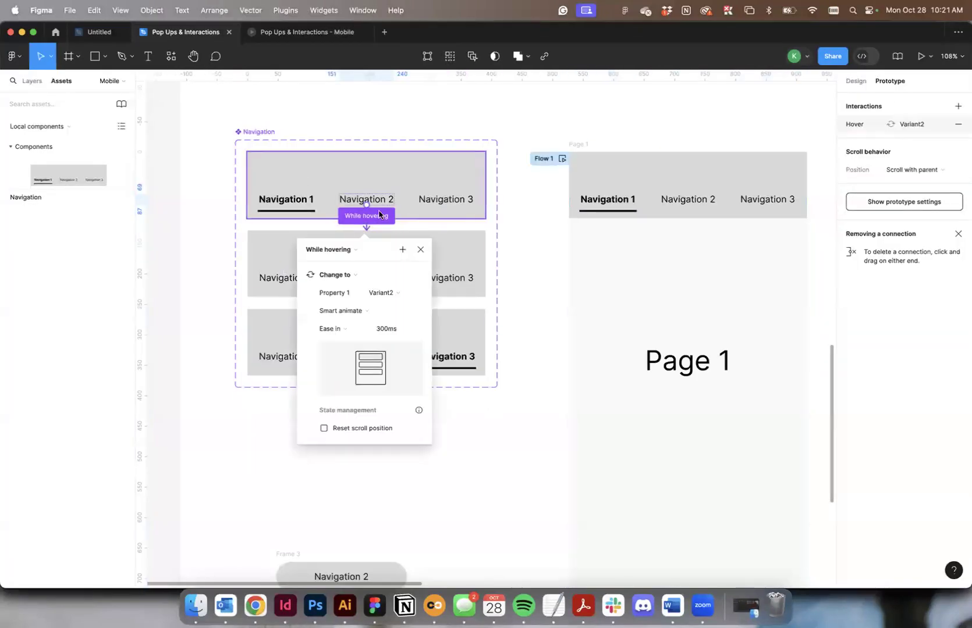
pyautogui.click(322, 332)
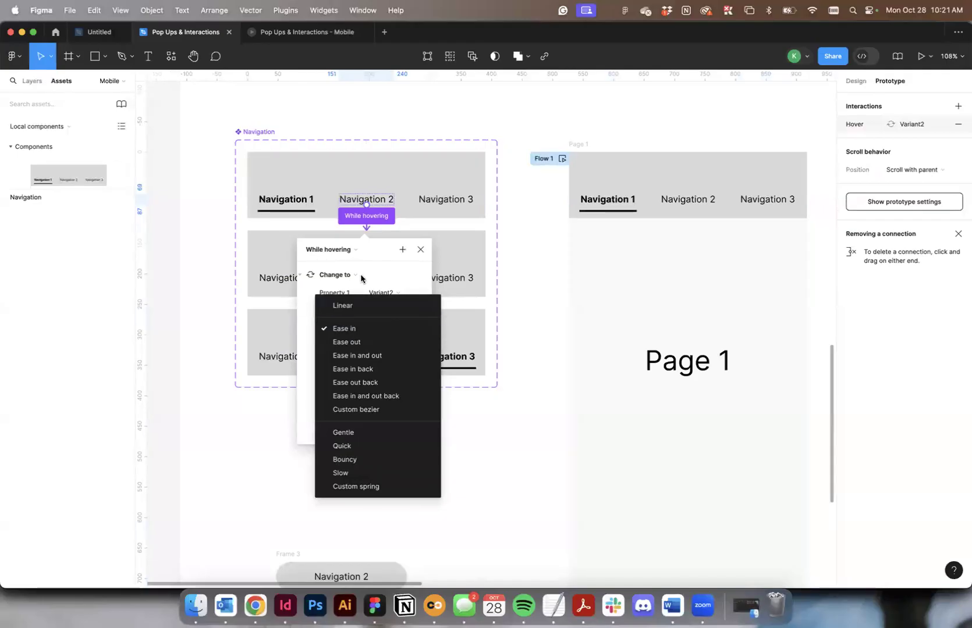
pyautogui.click(361, 274)
pyautogui.click(339, 310)
pyautogui.click(343, 285)
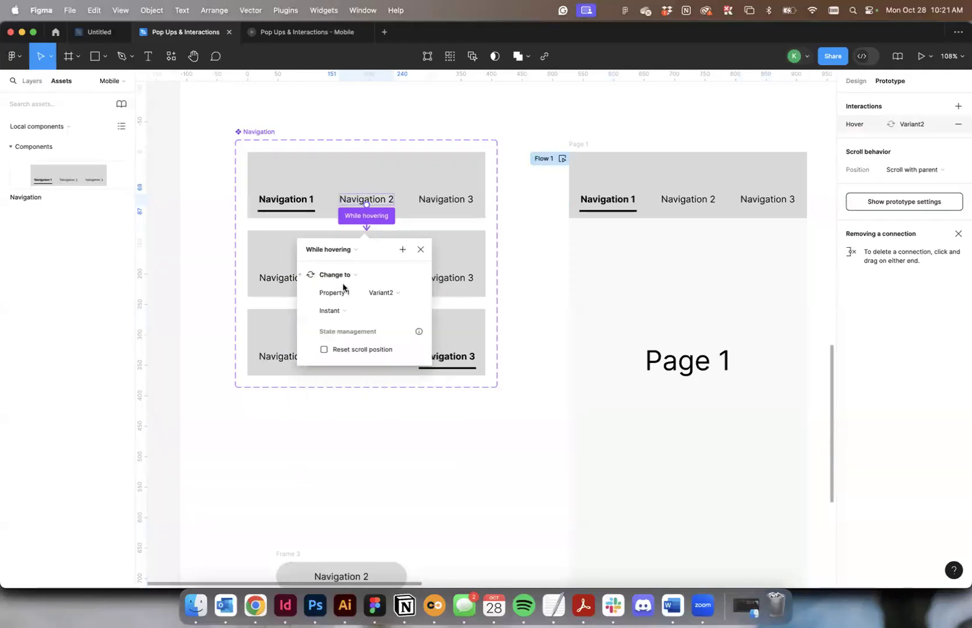
pyautogui.click(431, 233)
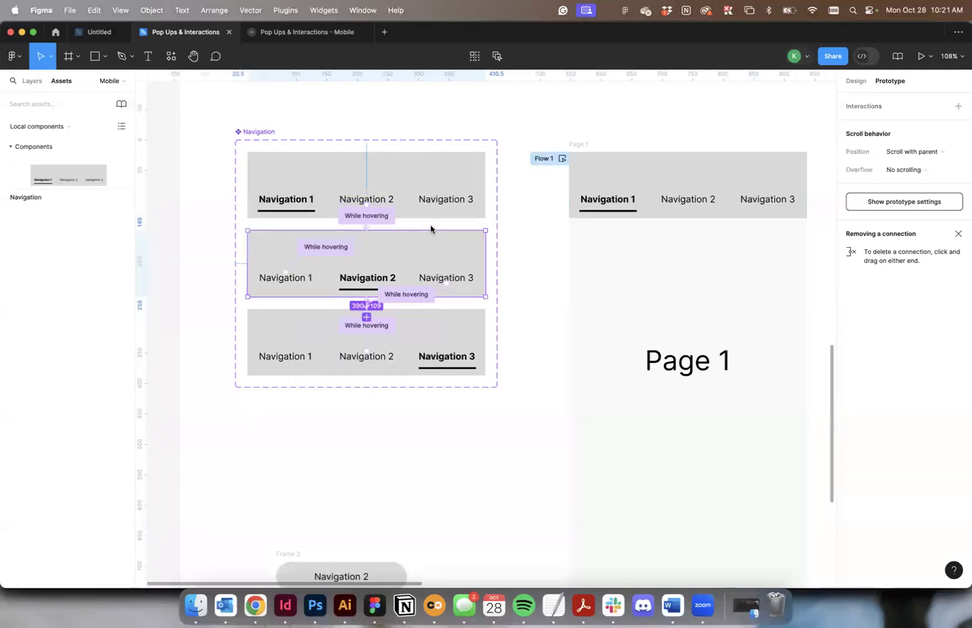
# Set the animation of Variant2's Navigation 1 hover interaction to Instant.
pyautogui.click(327, 249)
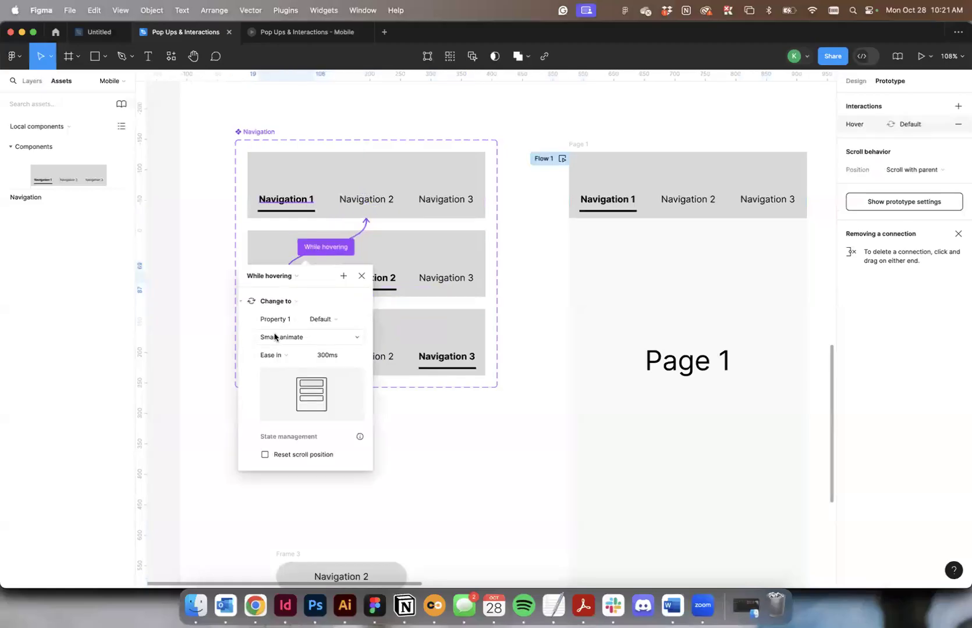
pyautogui.click(278, 333)
pyautogui.click(283, 312)
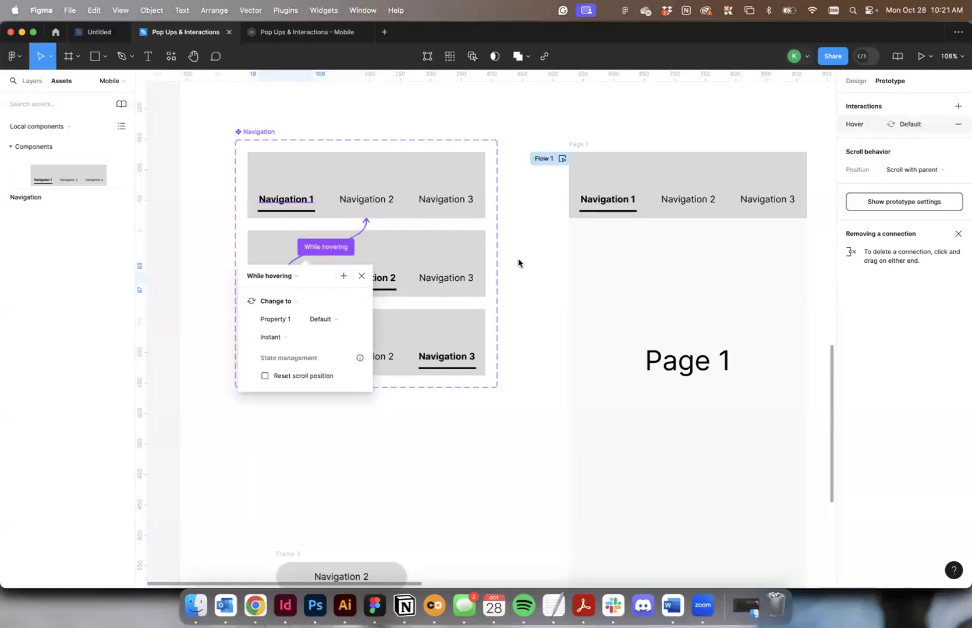
pyautogui.press('Escape')
pyautogui.scroll(5, 499, 297)
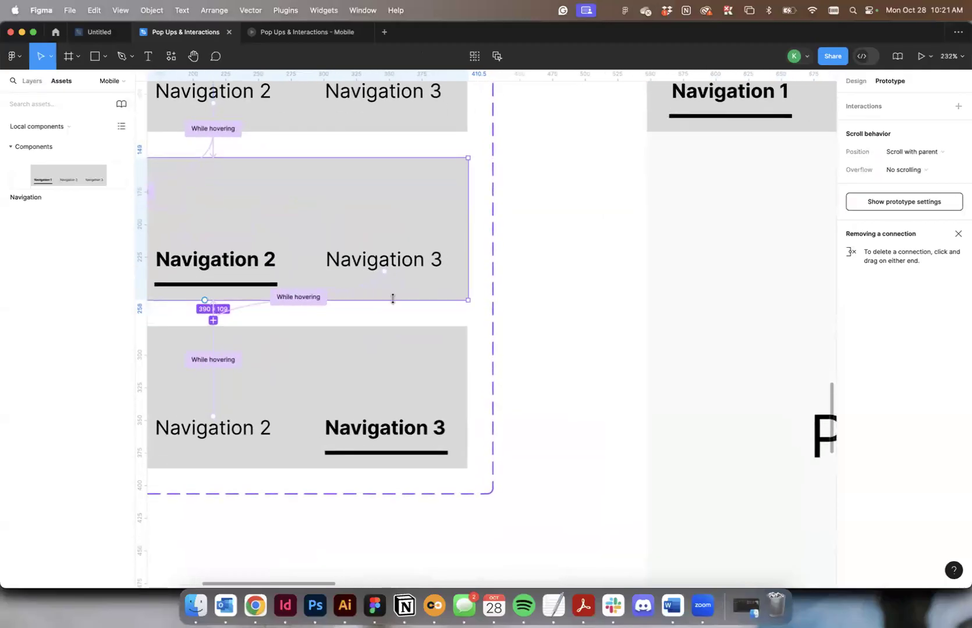
# Set the animation of Variant2's Navigation 3 hover interaction to Instant.
pyautogui.click(297, 296)
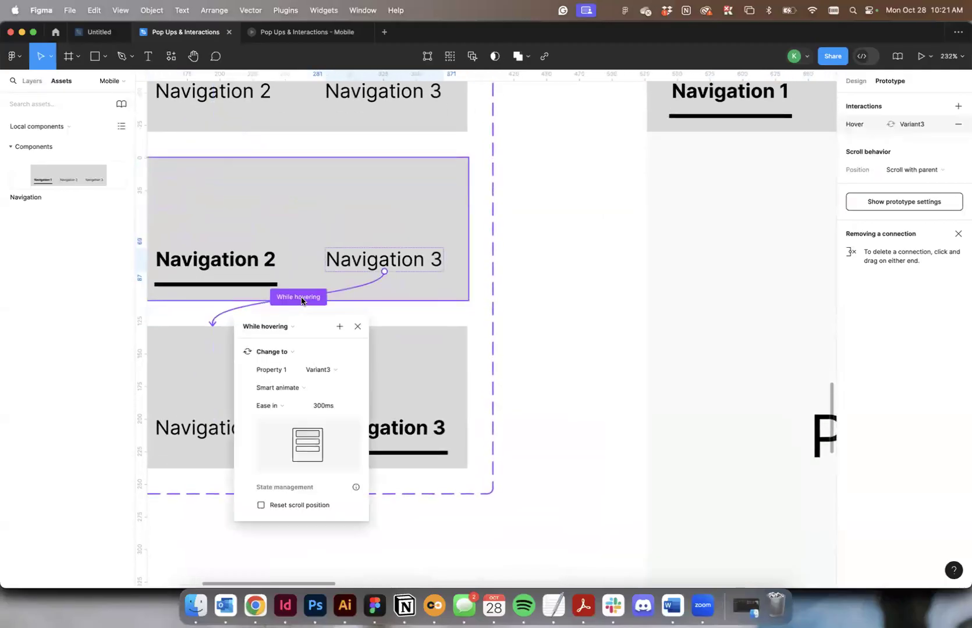
pyautogui.click(278, 389)
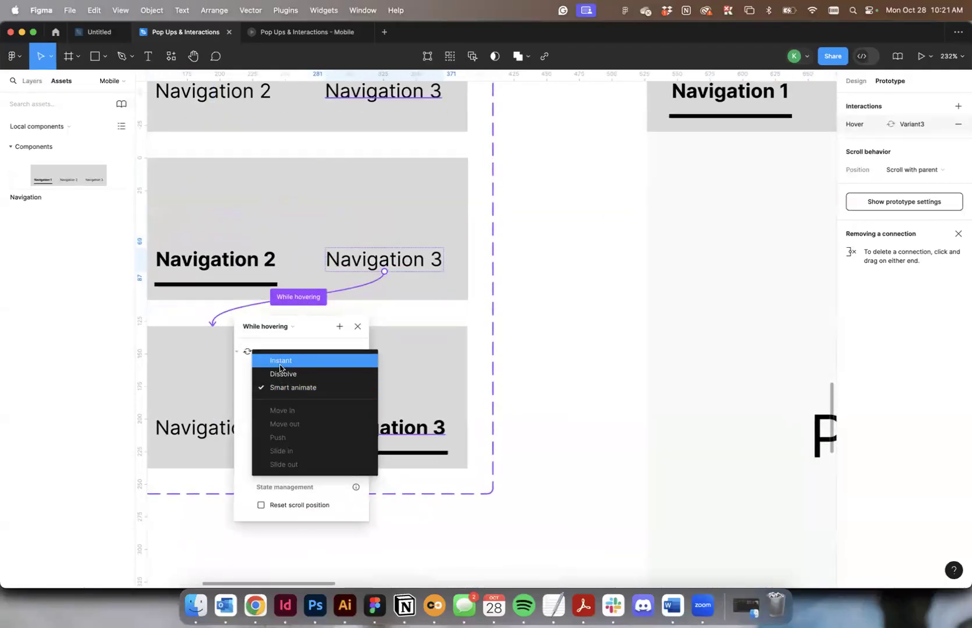
pyautogui.click(280, 366)
pyautogui.hscroll(-3, 397, 335)
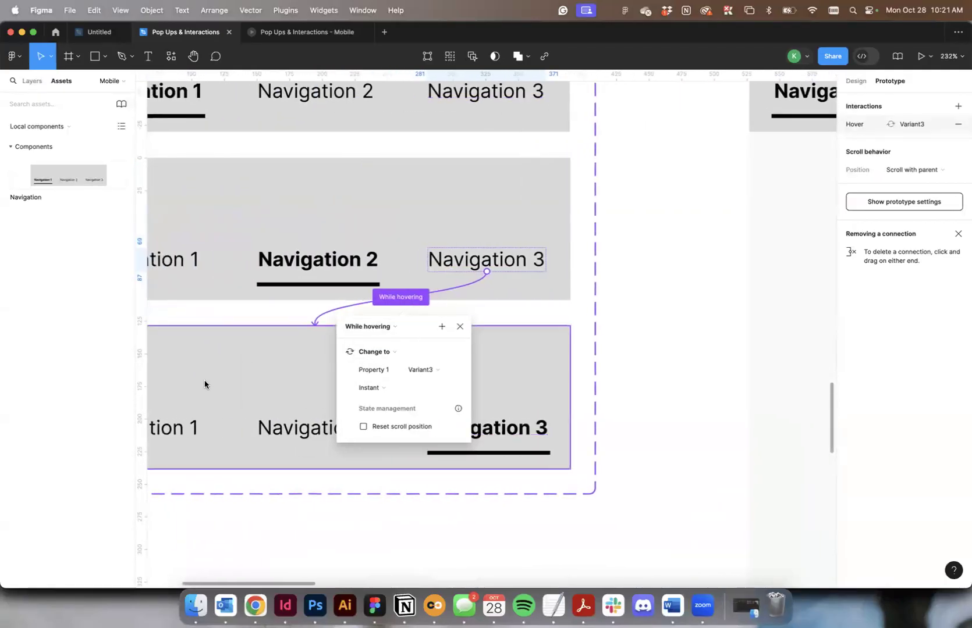
# Set the animation of Variant3's Navigation 2 hover interaction to Instant.
pyautogui.click(204, 384)
pyautogui.scroll(-2, 204, 384)
pyautogui.click(291, 365)
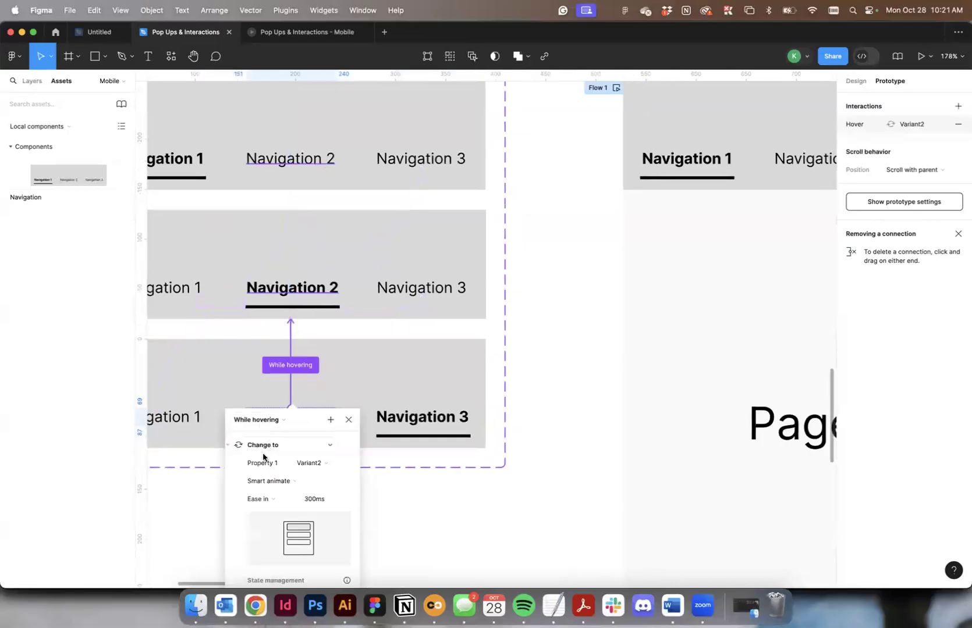
pyautogui.click(262, 481)
pyautogui.click(271, 454)
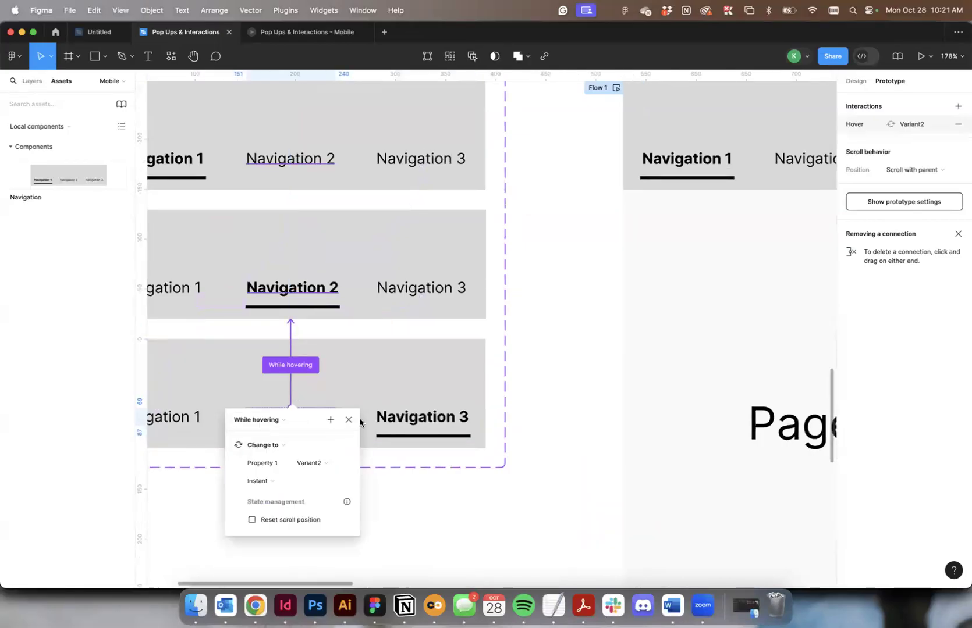
# Set the animation of Variant3's Navigation 1 hover interaction to Instant.
pyautogui.hscroll(-5, 363, 423)
pyautogui.click(414, 423)
pyautogui.click(476, 344)
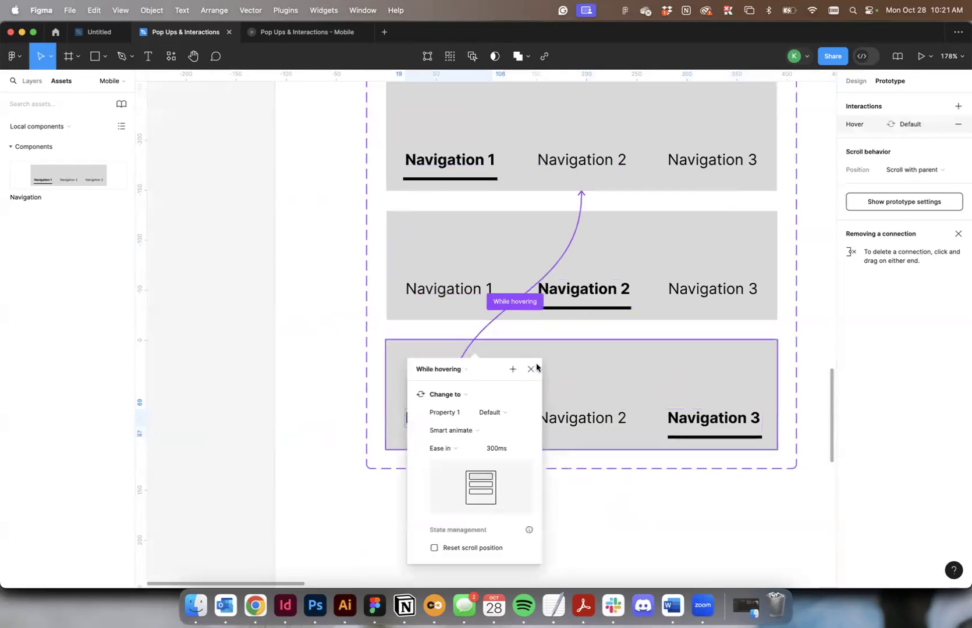
pyautogui.click(448, 450)
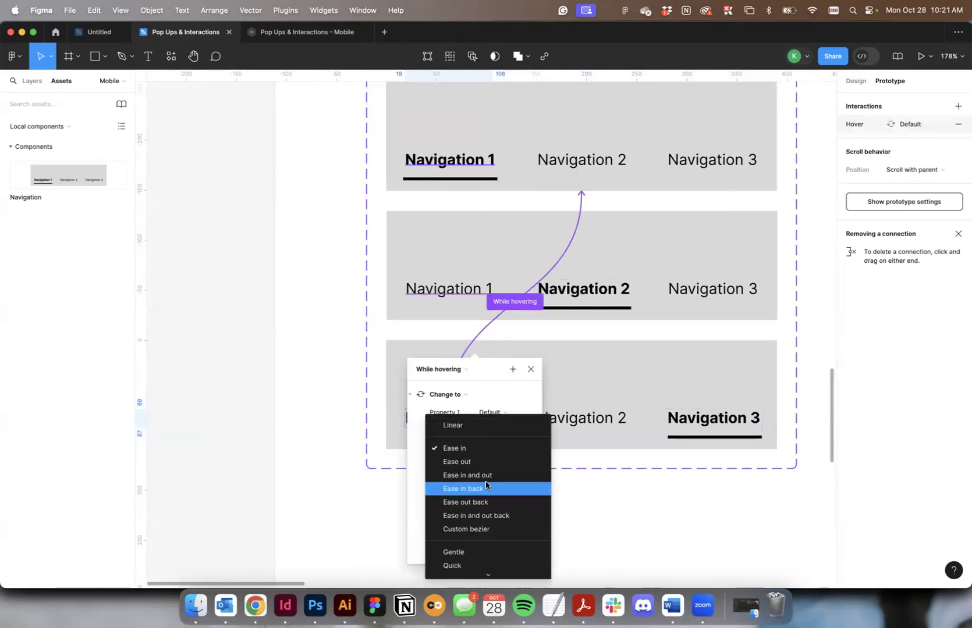
pyautogui.click(454, 448)
pyautogui.click(456, 431)
pyautogui.click(449, 401)
# Check the prototype, and in the design file set the default variant's Navigation 3 hover animation to Instant.
pyautogui.click(288, 32)
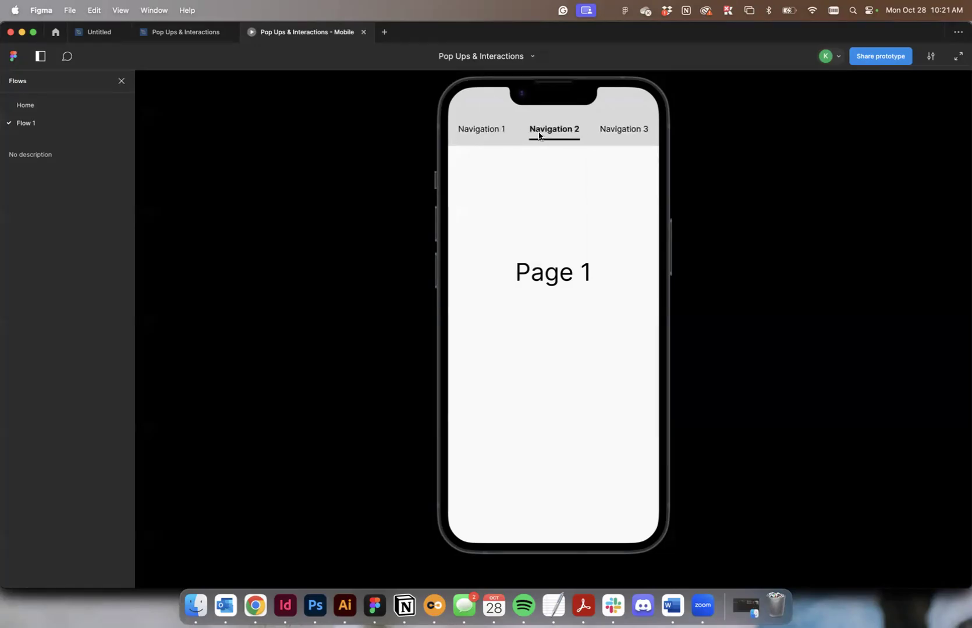
pyautogui.click(198, 33)
pyautogui.doubleClick(711, 161)
pyautogui.moveTo(712, 170); pyautogui.dragTo(581, 336)
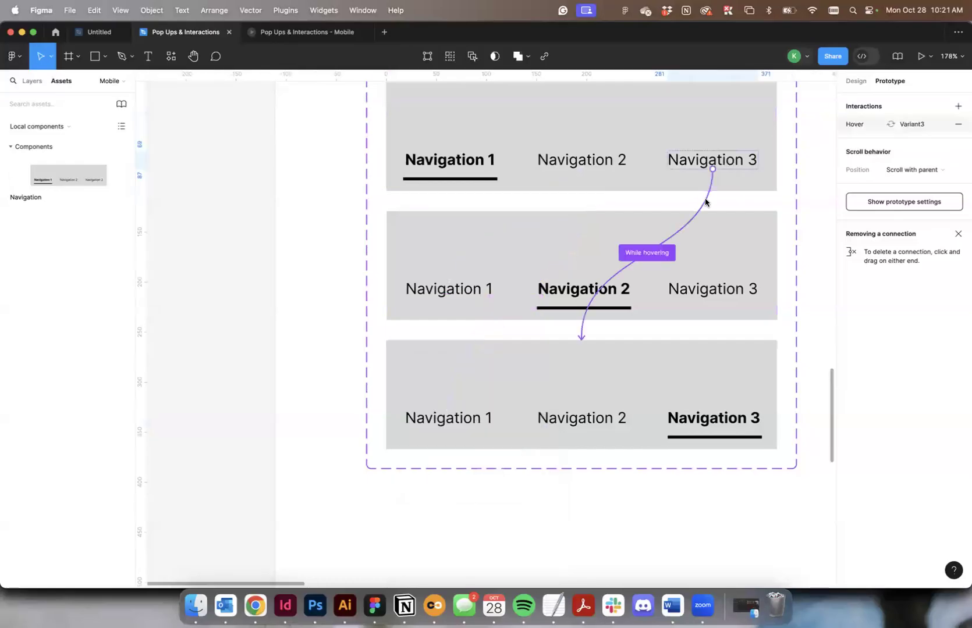
pyautogui.click(683, 289)
pyautogui.click(687, 263)
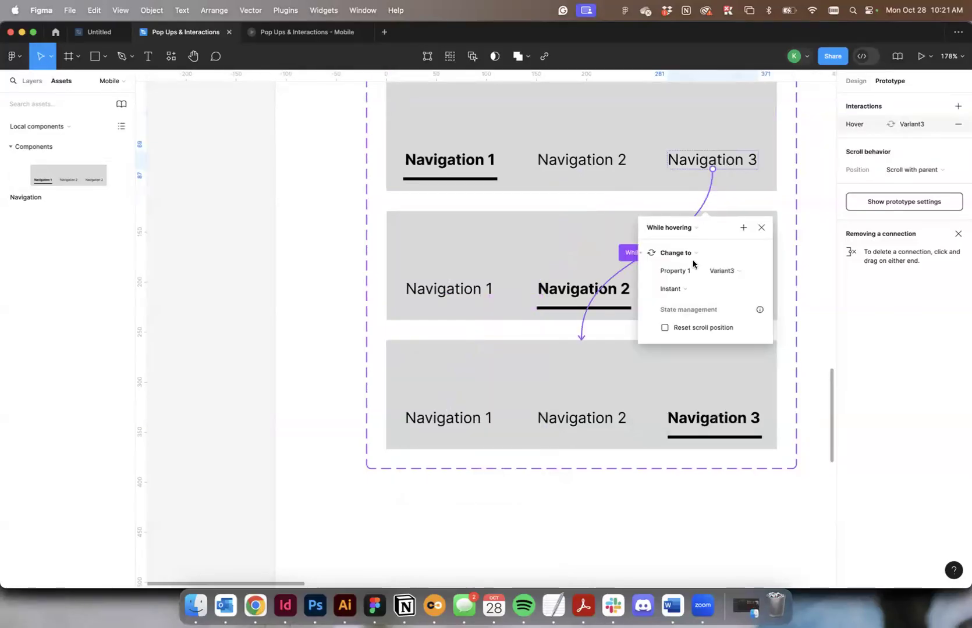
# Return to the Page 1 prototype and retest the hover switching in both directions between Navigation 1, Navigation 2 and Navigation 3.
pyautogui.click(329, 33)
pyautogui.click(559, 131)
pyautogui.click(631, 130)
pyautogui.click(569, 131)
pyautogui.click(564, 130)
pyautogui.click(509, 132)
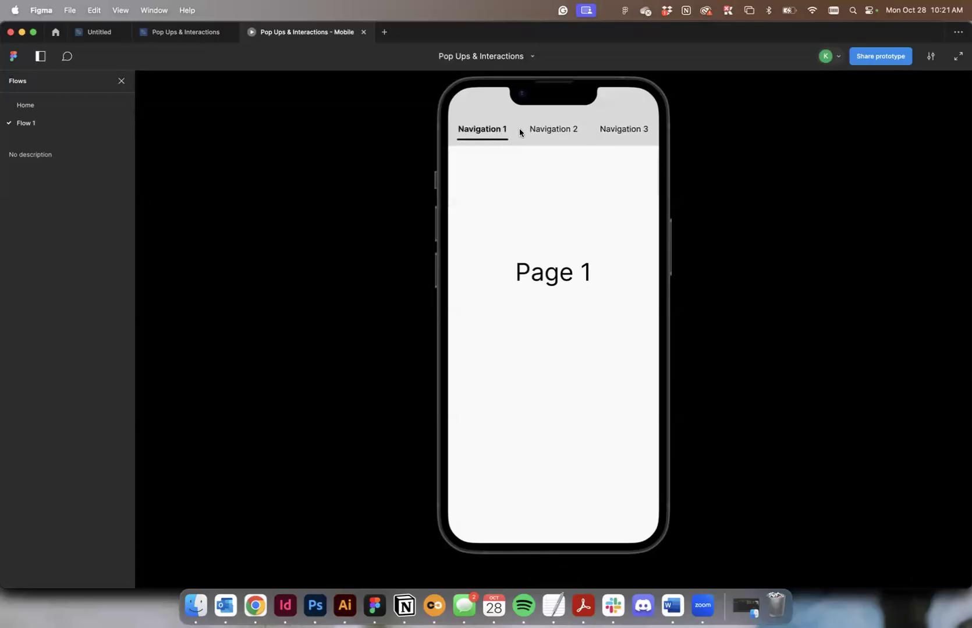
pyautogui.click(616, 131)
pyautogui.click(565, 131)
pyautogui.click(491, 132)
pyautogui.click(545, 132)
pyautogui.click(483, 133)
pyautogui.click(604, 135)
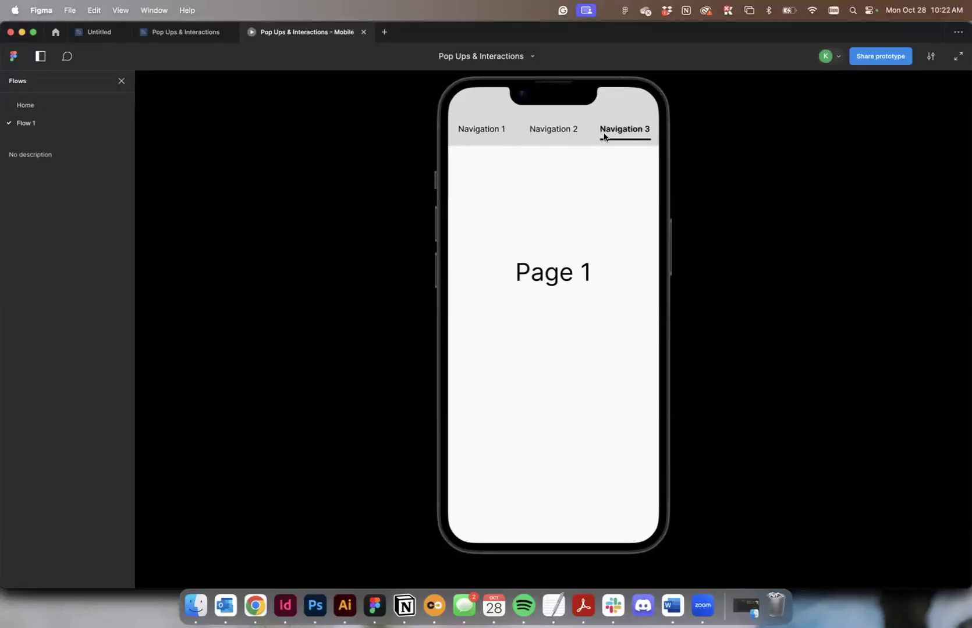
pyautogui.click(538, 131)
pyautogui.click(162, 29)
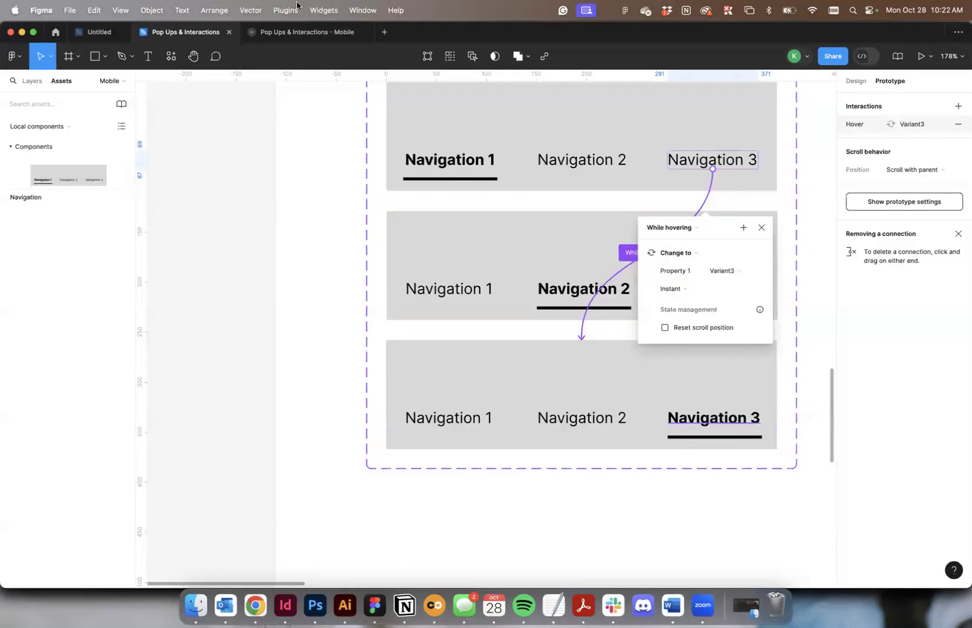
pyautogui.click(311, 32)
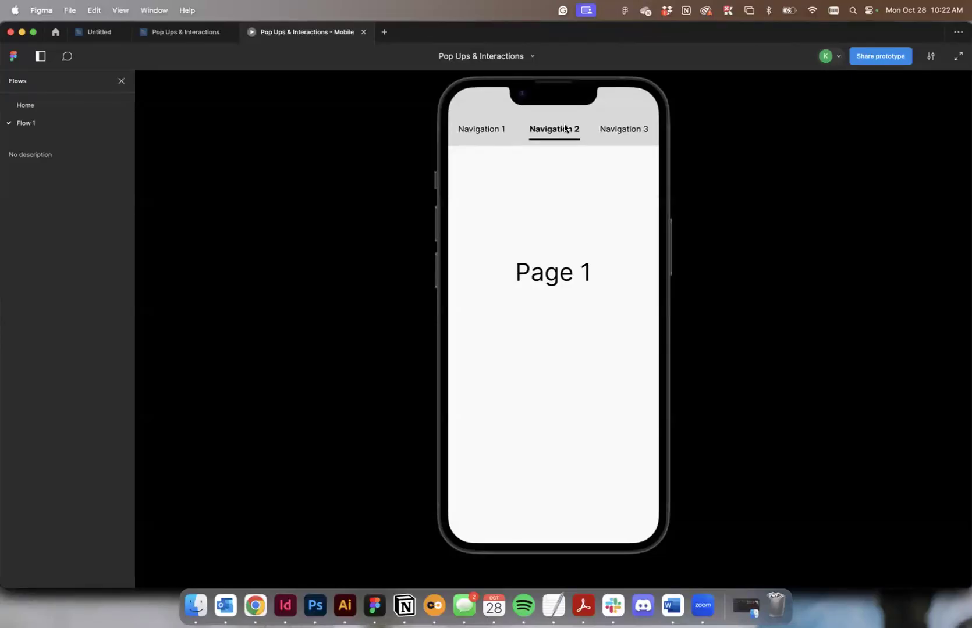
pyautogui.moveTo(161, 37)
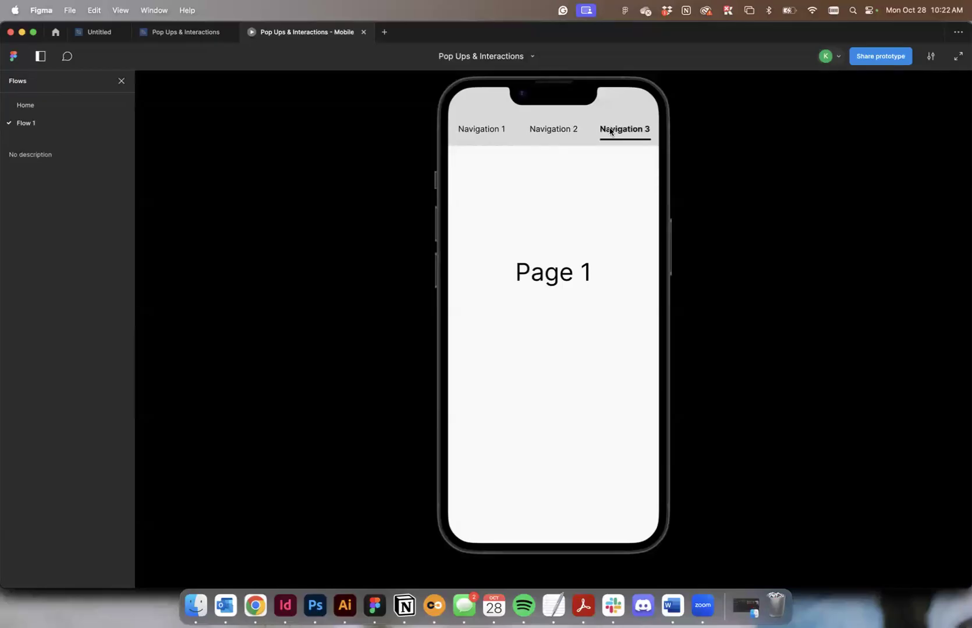
# Return to the design file and examine the hover connections between the Navigation component's three variants.
pyautogui.click(180, 32)
pyautogui.scroll(4, 416, 175)
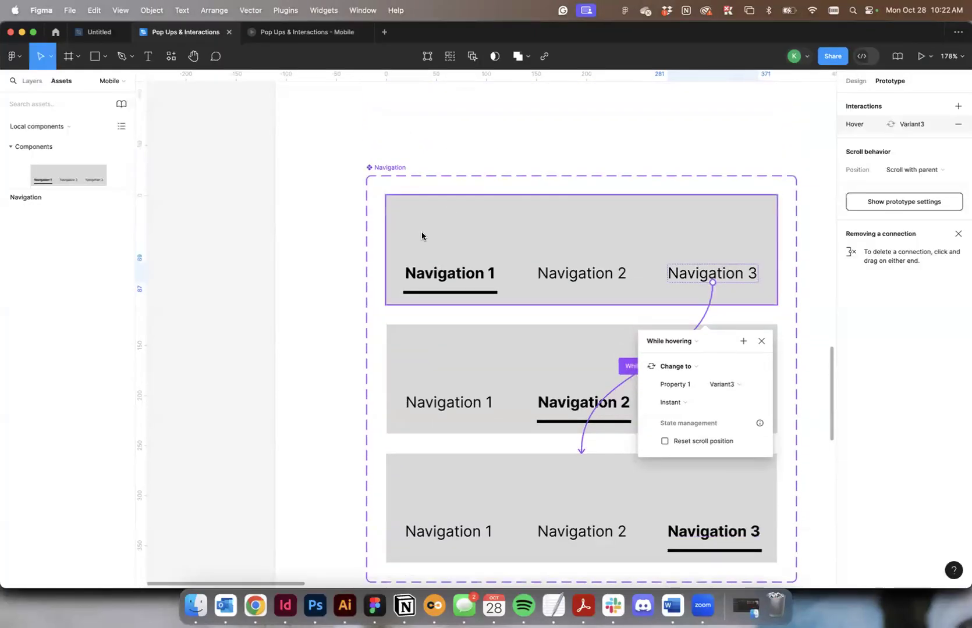
pyautogui.click(421, 232)
pyautogui.hscroll(3, 458, 247)
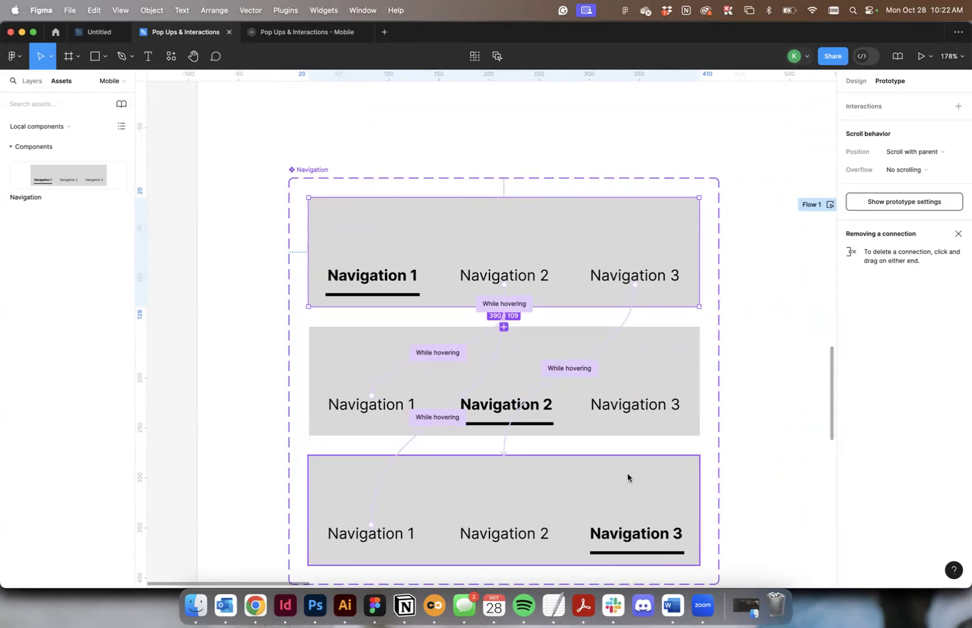
pyautogui.scroll(-2, 611, 551)
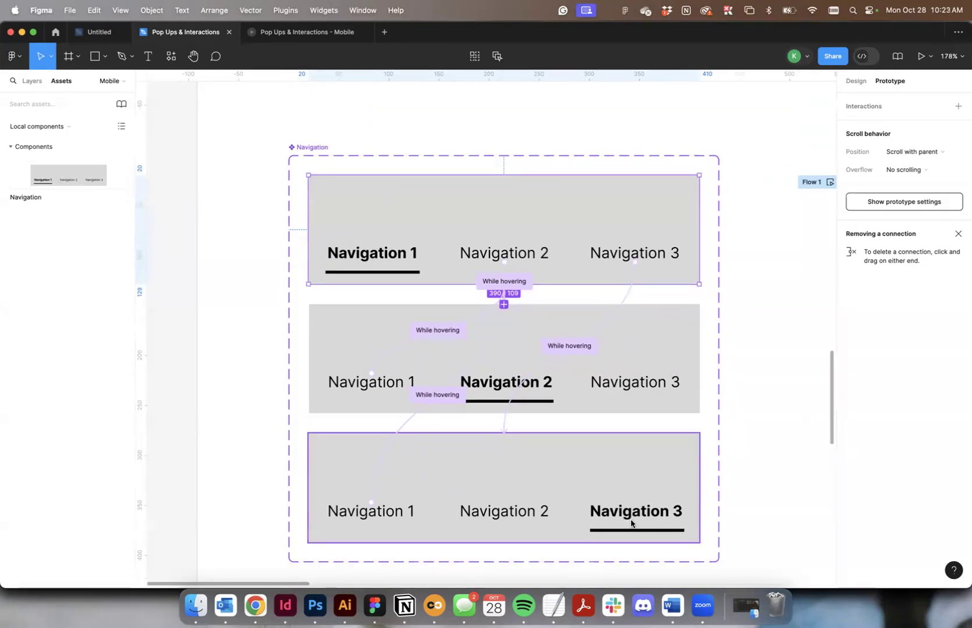
pyautogui.hscroll(4, 632, 518)
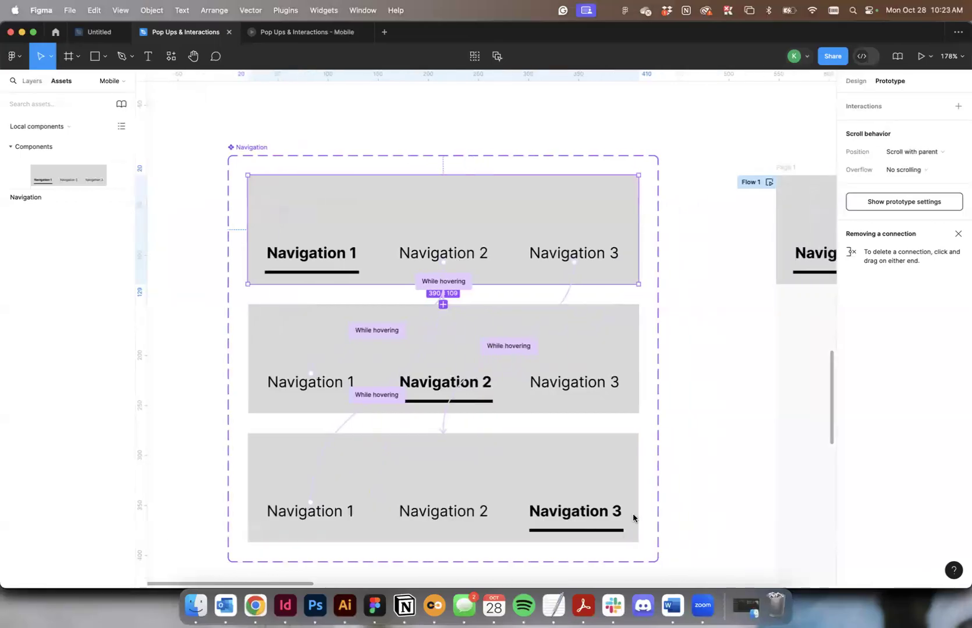
pyautogui.scroll(-3, 632, 513)
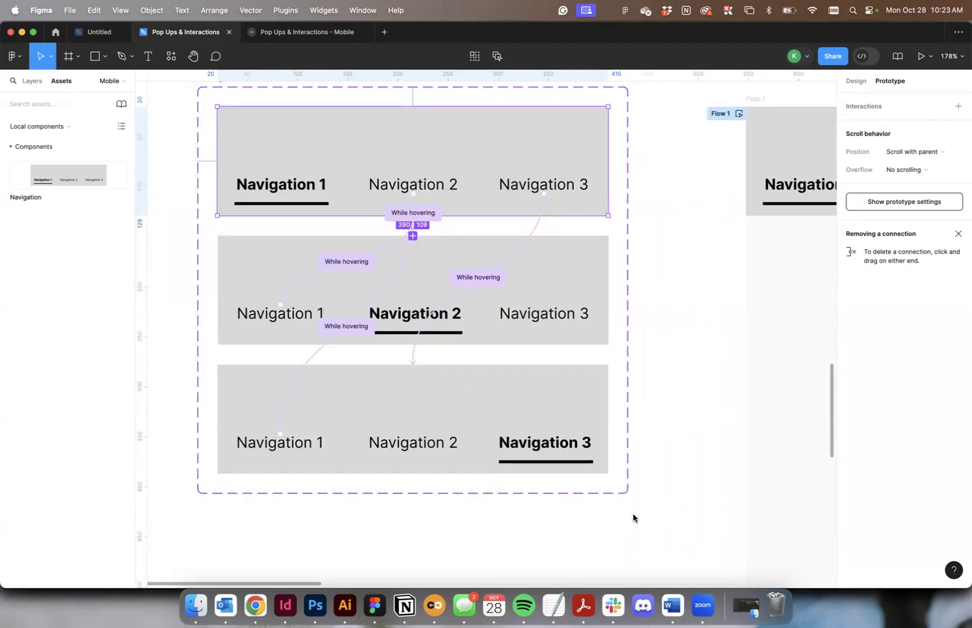
pyautogui.scroll(1, 678, 468)
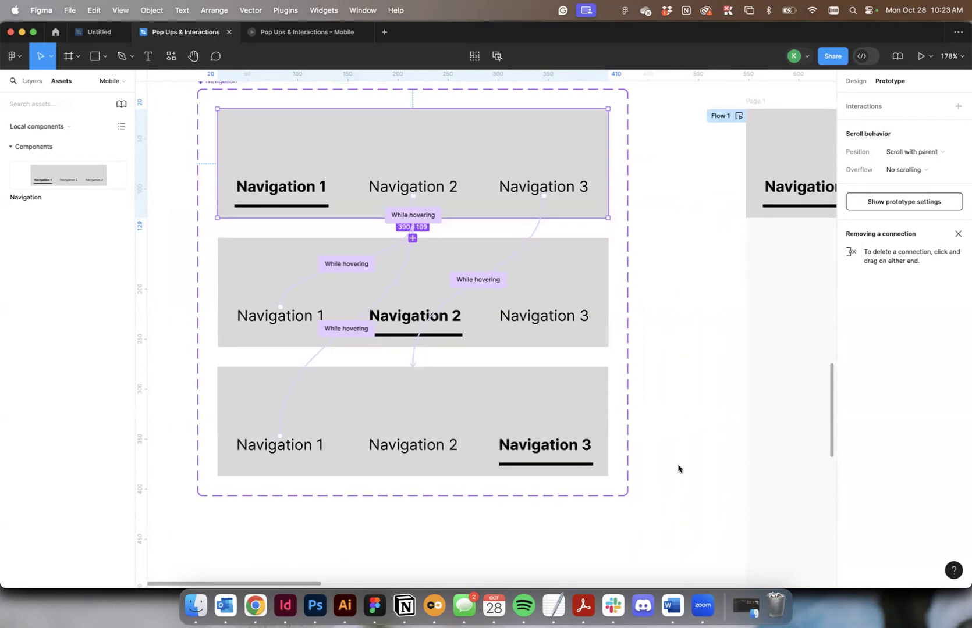
pyautogui.scroll(-1, 678, 465)
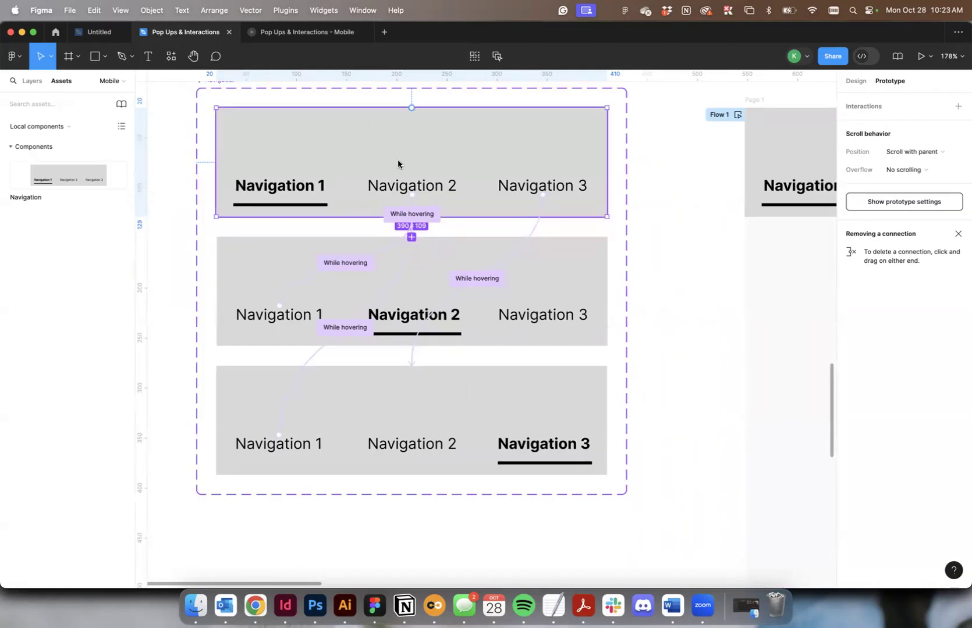
# Leave prototyping mode for design editing and add a fourth variant to the Navigation component set.
pyautogui.click(670, 245)
pyautogui.click(856, 80)
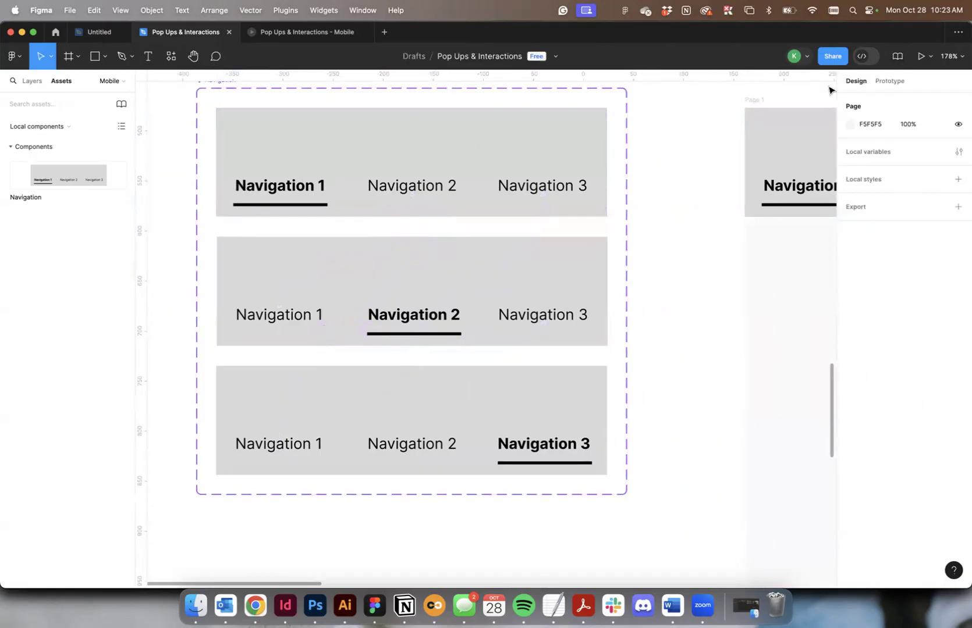
pyautogui.scroll(-5, 623, 239)
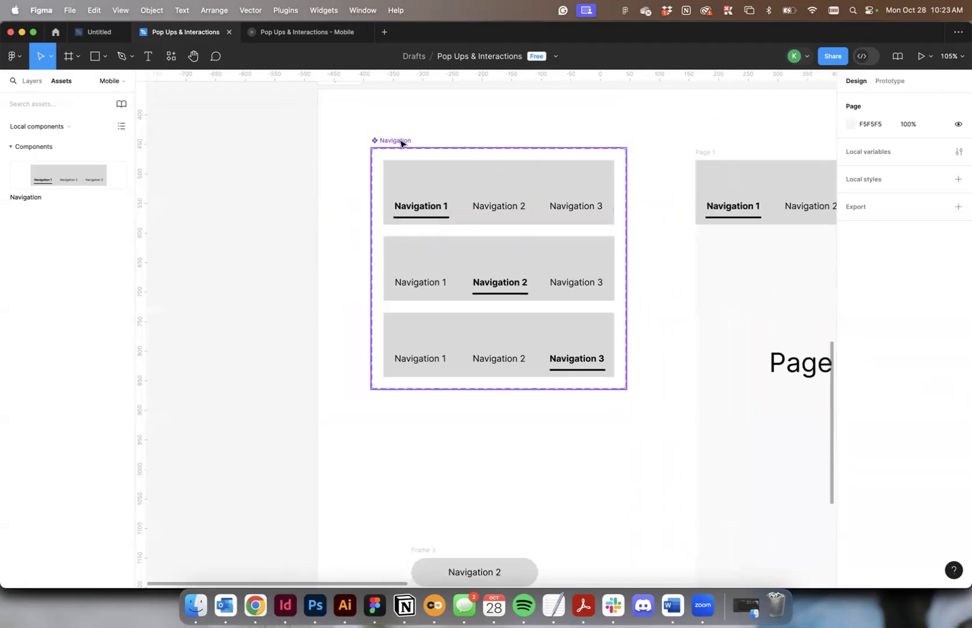
pyautogui.click(401, 141)
pyautogui.click(499, 408)
pyautogui.scroll(1, 498, 414)
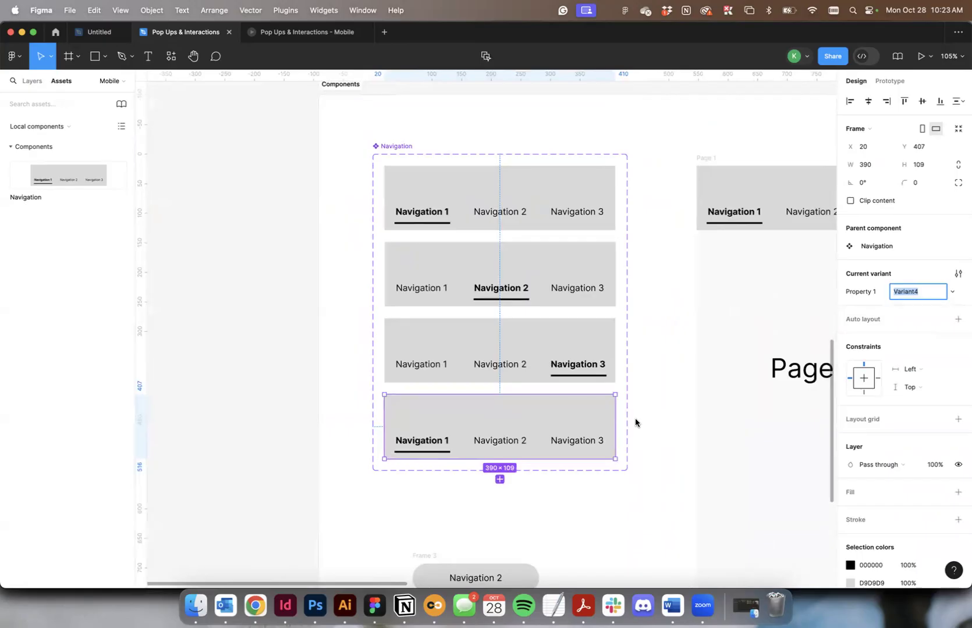
# Set the Navigation 1 text in the default variant to Regular weight.
pyautogui.click(414, 198)
pyautogui.click(413, 211)
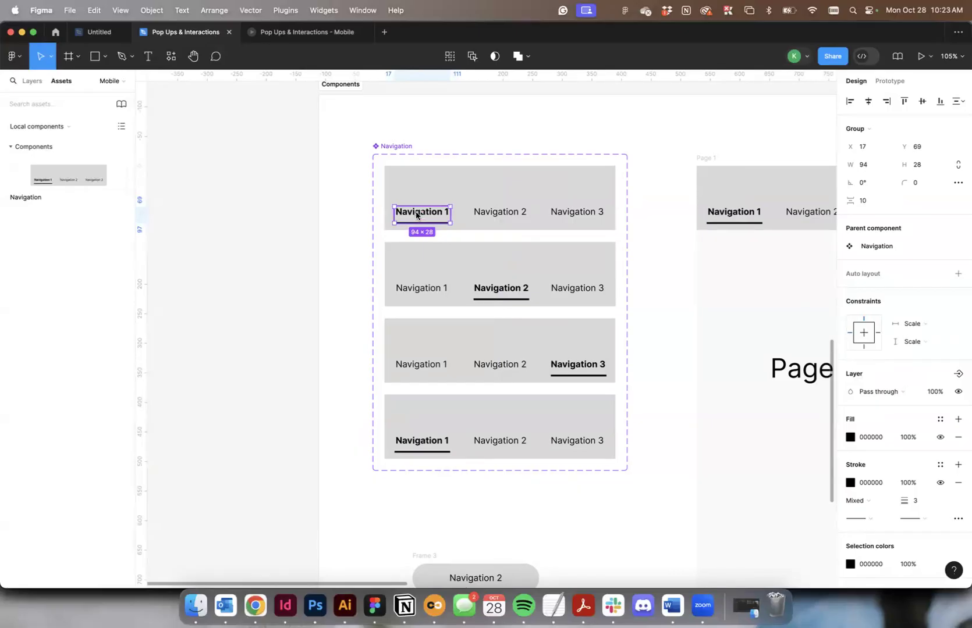
pyautogui.doubleClick(416, 215)
pyautogui.click(856, 394)
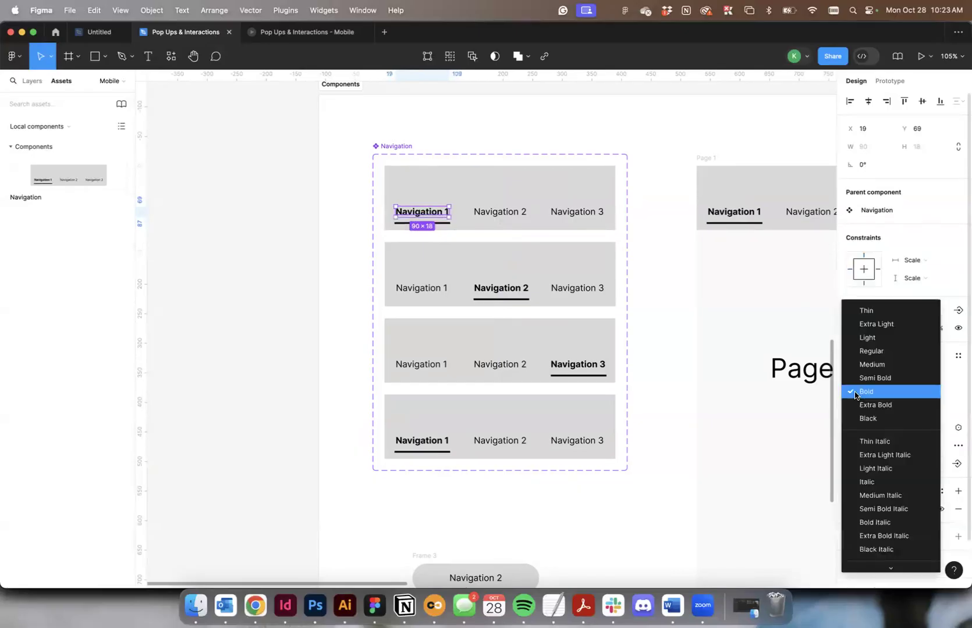
pyautogui.click(867, 351)
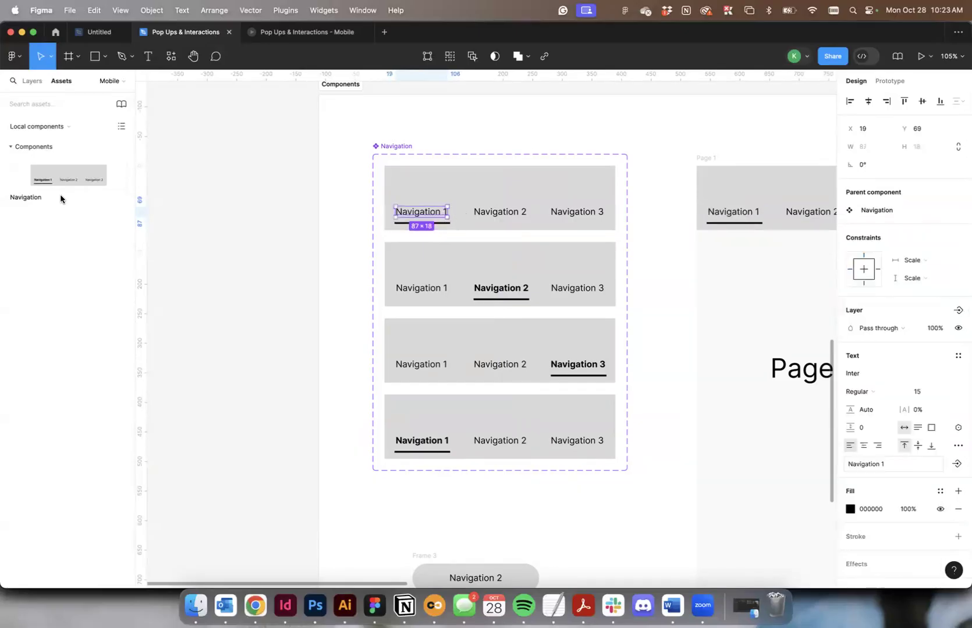
# Delete the Vector 1 underline beneath Navigation 1 from the default variant.
pyautogui.click(32, 80)
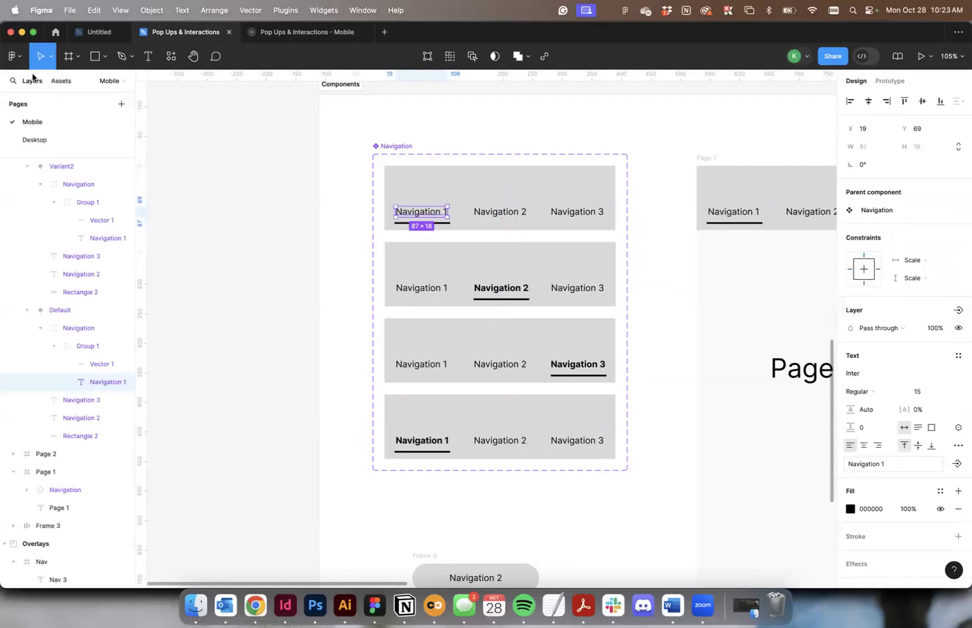
pyautogui.click(87, 367)
pyautogui.press('Delete')
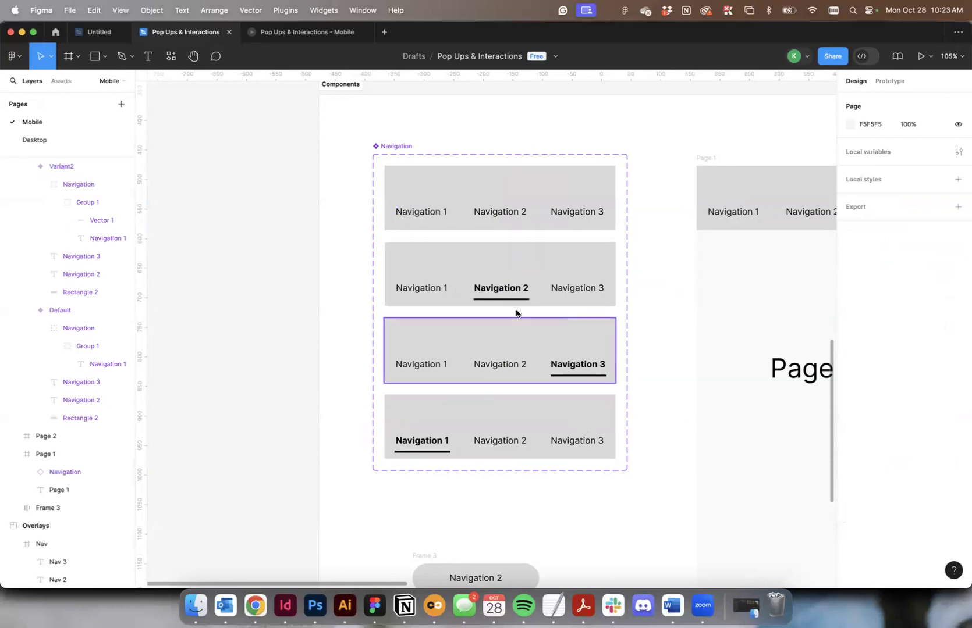
# Set the Navigation 1 text in Variant2 to Bold weight.
pyautogui.click(414, 291)
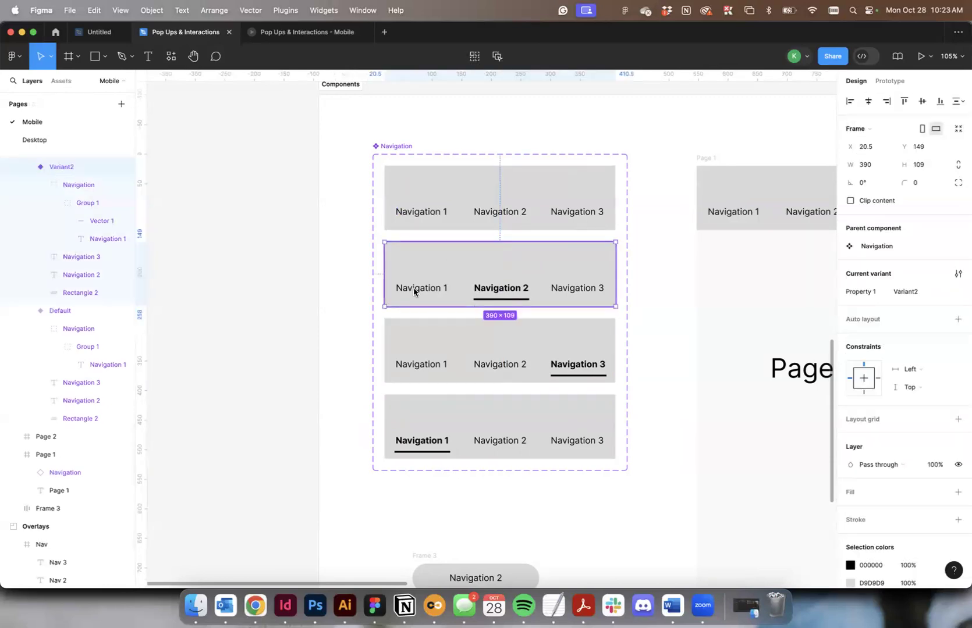
pyautogui.doubleClick(414, 291)
pyautogui.doubleClick(414, 290)
pyautogui.doubleClick(414, 289)
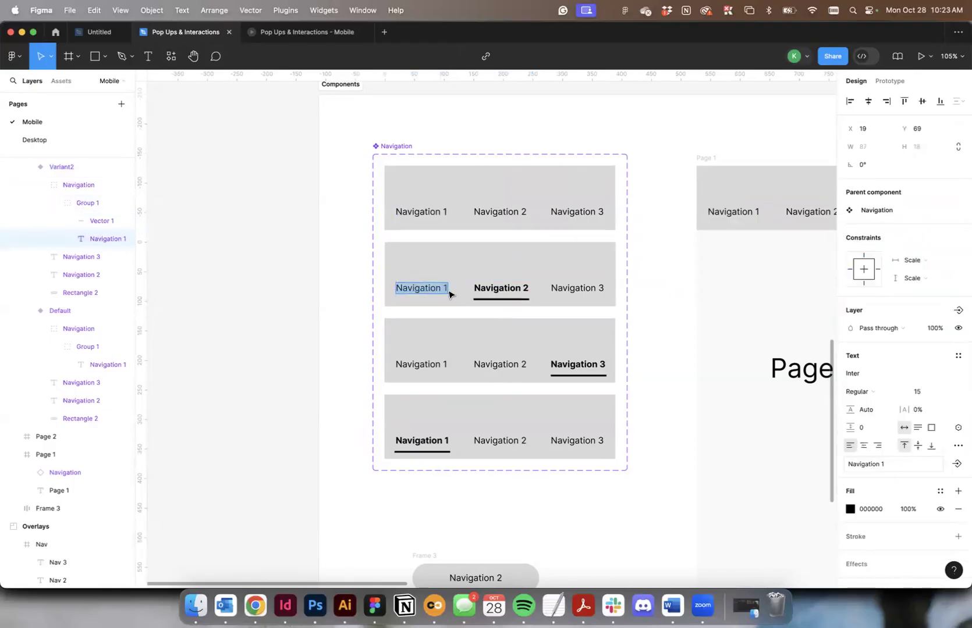
pyautogui.press('Escape')
pyautogui.click(857, 392)
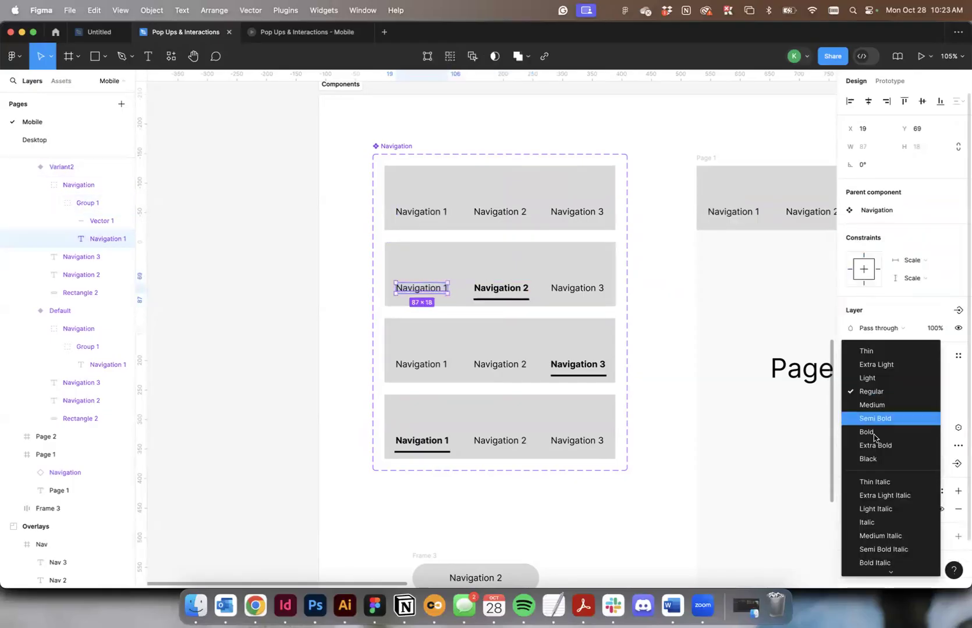
pyautogui.click(885, 435)
pyautogui.scroll(5, 460, 364)
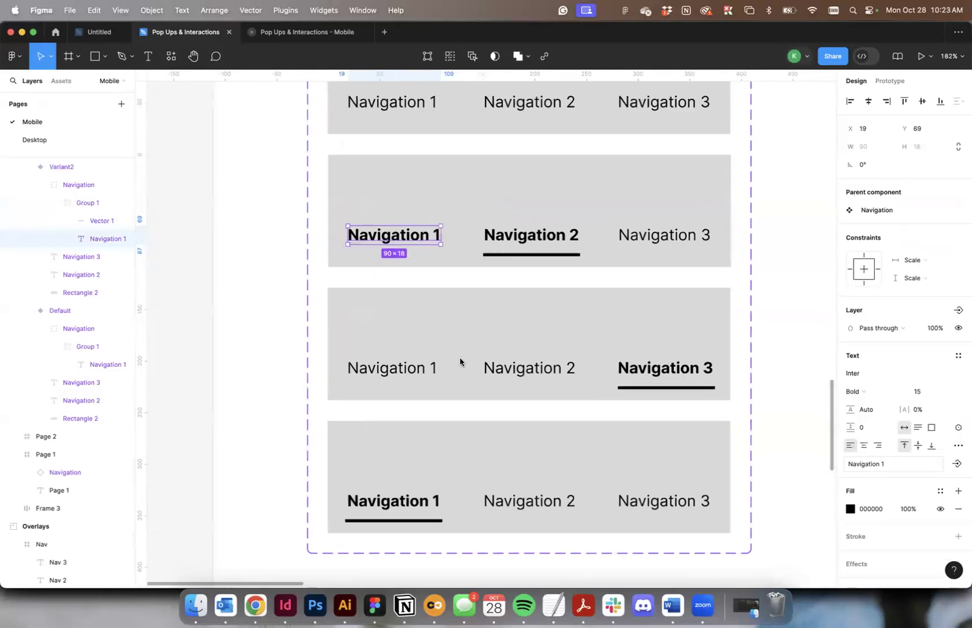
# Move the Vector 1 underline in Variant2 from Navigation 2 to beneath Navigation 1.
pyautogui.click(531, 259)
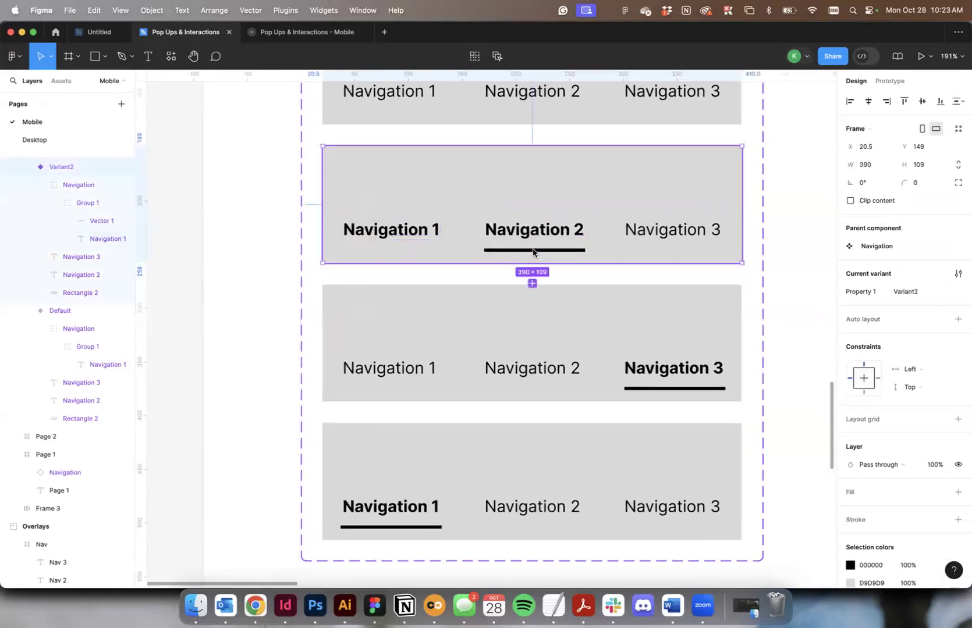
pyautogui.doubleClick(532, 250)
pyautogui.click(99, 221)
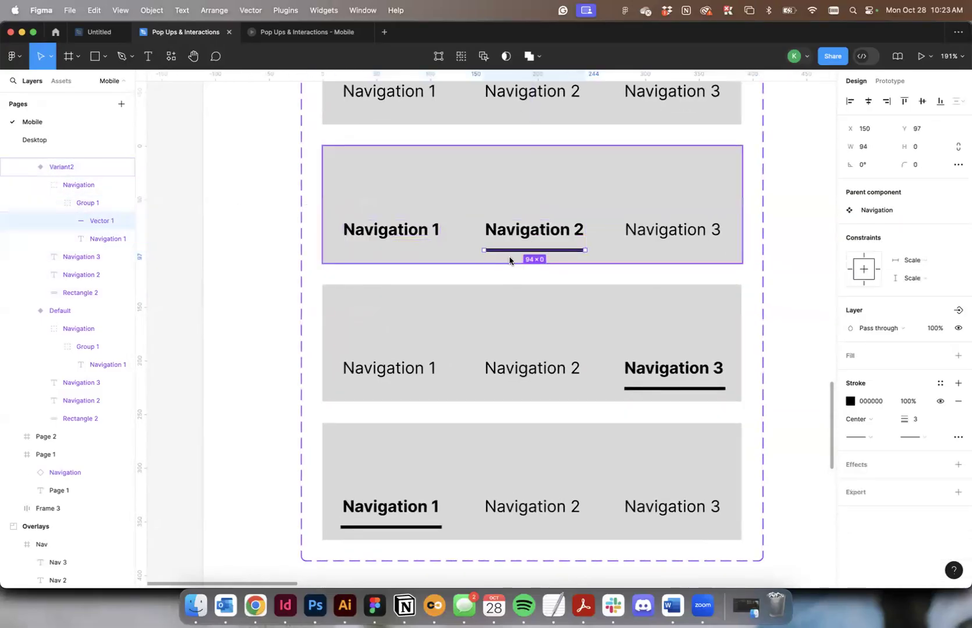
pyautogui.moveTo(497, 249); pyautogui.dragTo(381, 257)
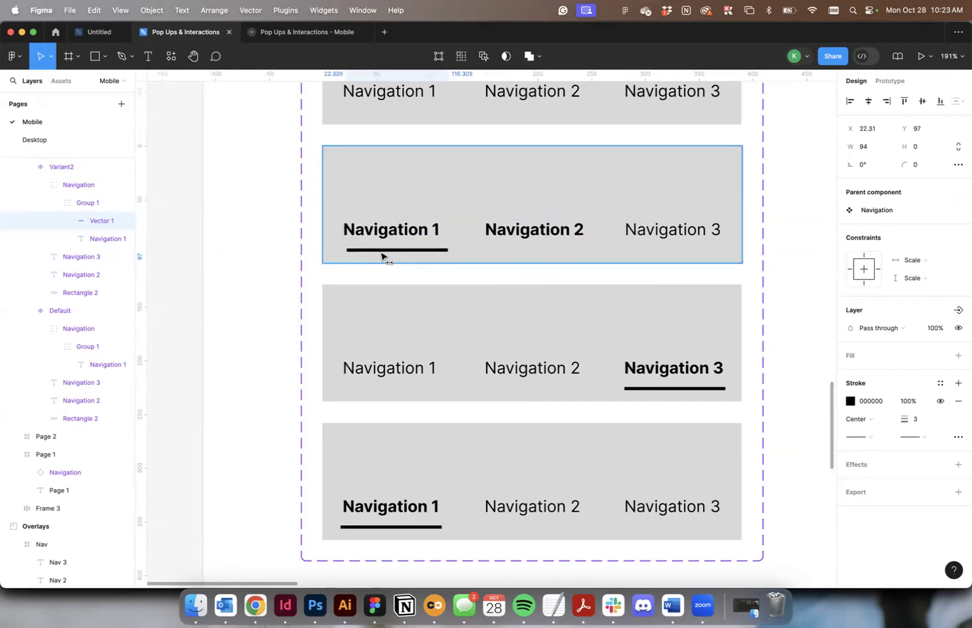
pyautogui.click(384, 258)
# Set the Navigation 2 text in Variant2 to Regular weight.
pyautogui.click(532, 230)
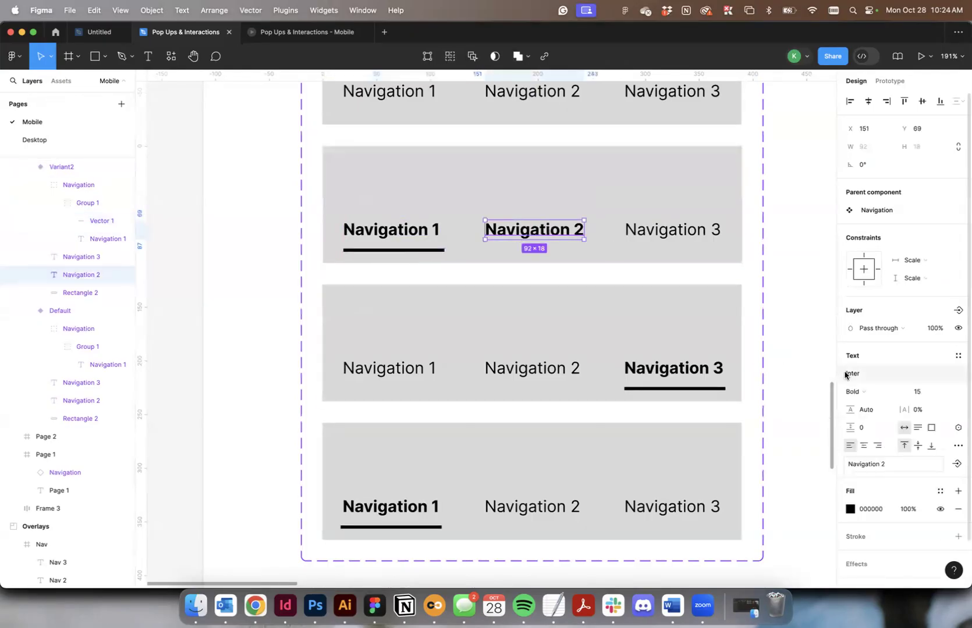
pyautogui.click(860, 391)
pyautogui.click(872, 351)
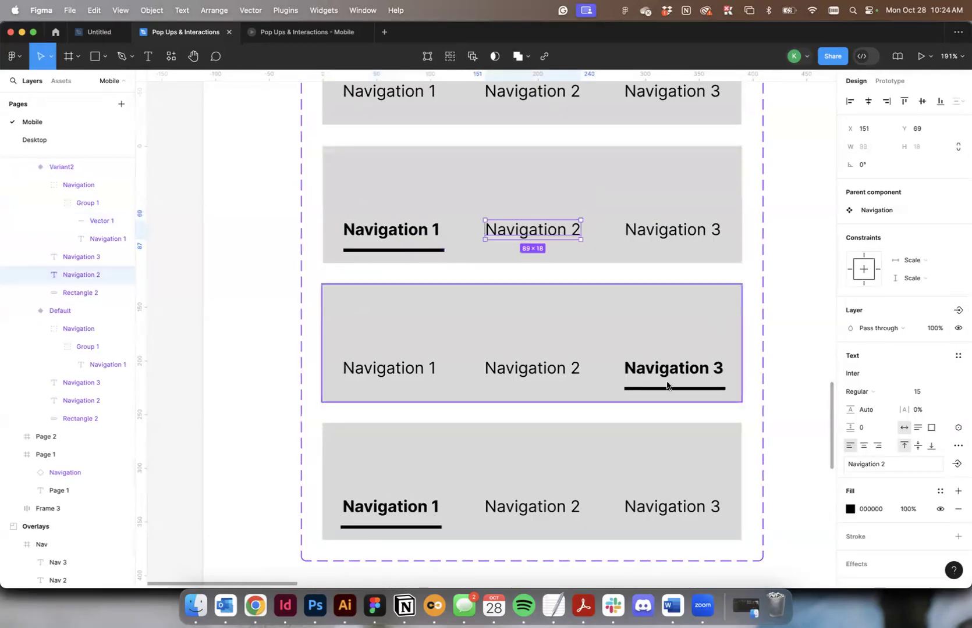
# Set the Navigation 3 text in Variant3 to Regular weight.
pyautogui.click(684, 370)
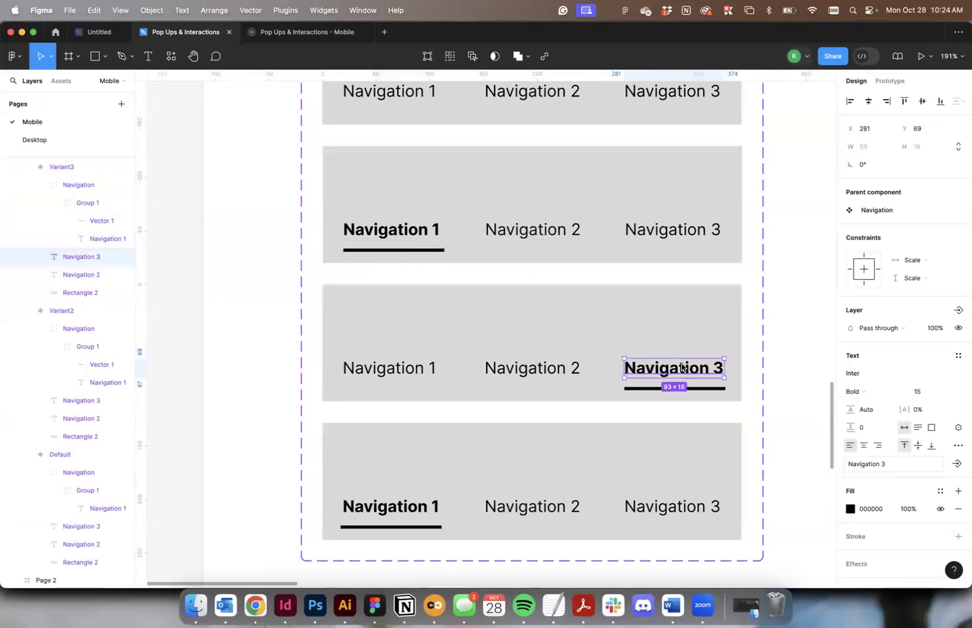
pyautogui.click(859, 392)
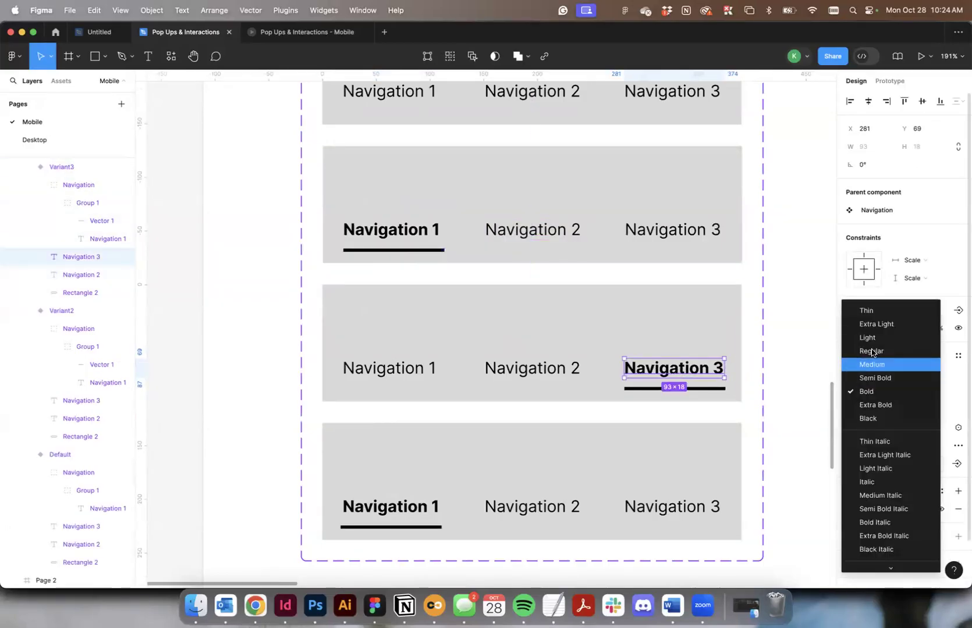
pyautogui.click(871, 351)
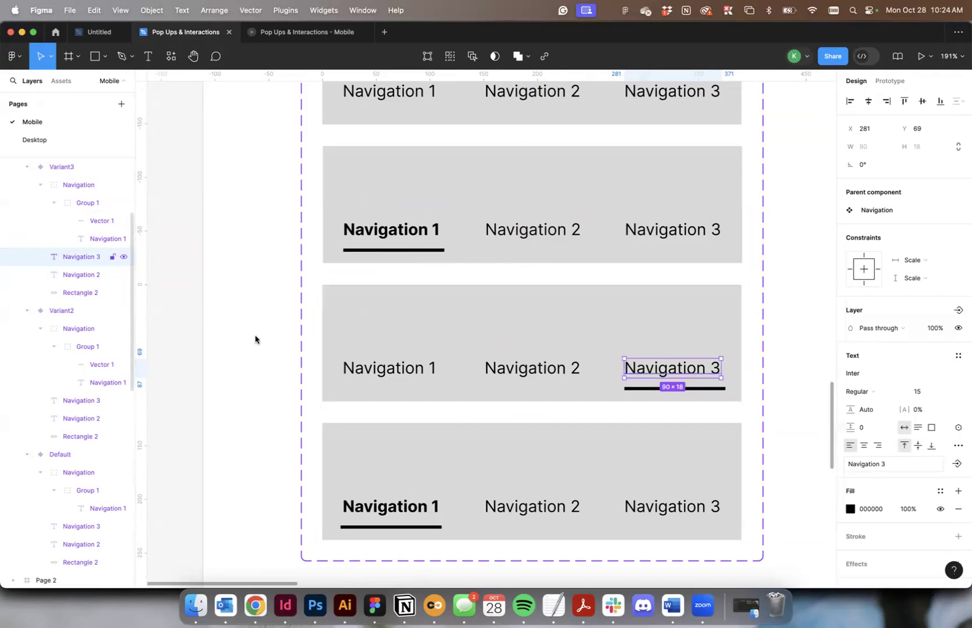
# Move the Vector 1 underline in Variant3 beneath Navigation 2 and set the Navigation 2 text to Bold weight.
pyautogui.click(644, 385)
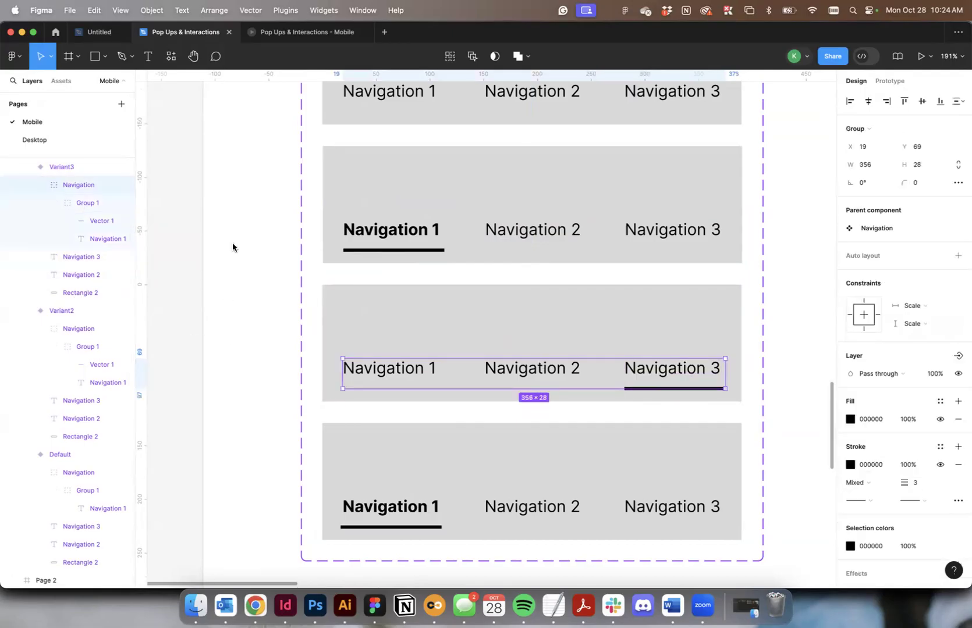
pyautogui.click(96, 221)
pyautogui.moveTo(642, 389); pyautogui.dragTo(505, 395)
pyautogui.click(513, 373)
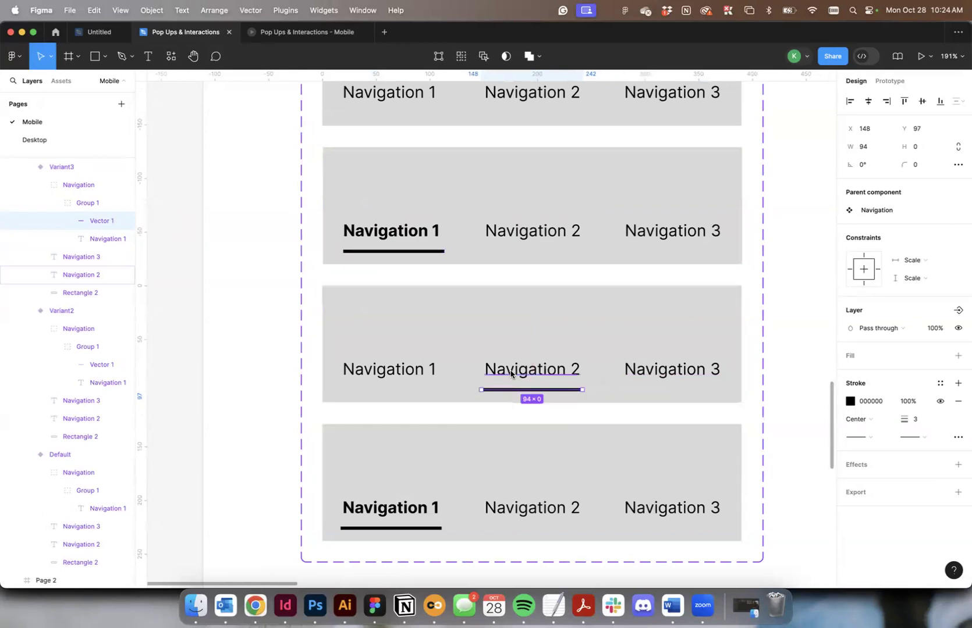
pyautogui.click(870, 391)
pyautogui.click(889, 446)
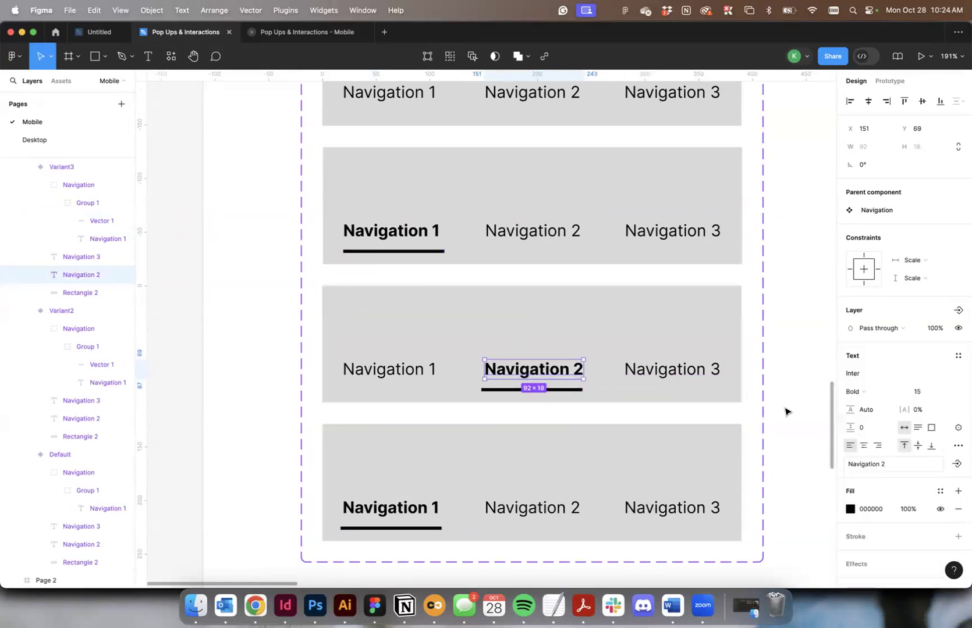
# Set the Navigation 3 text in Variant4 to Bold weight.
pyautogui.scroll(-3, 728, 372)
pyautogui.click(692, 502)
pyautogui.click(693, 502)
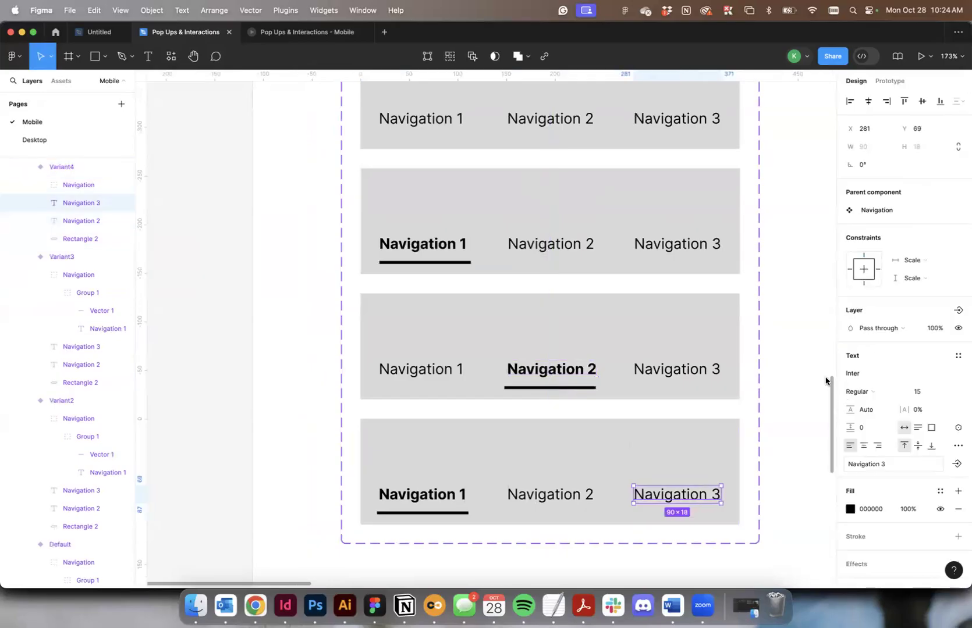
pyautogui.click(871, 392)
pyautogui.click(892, 432)
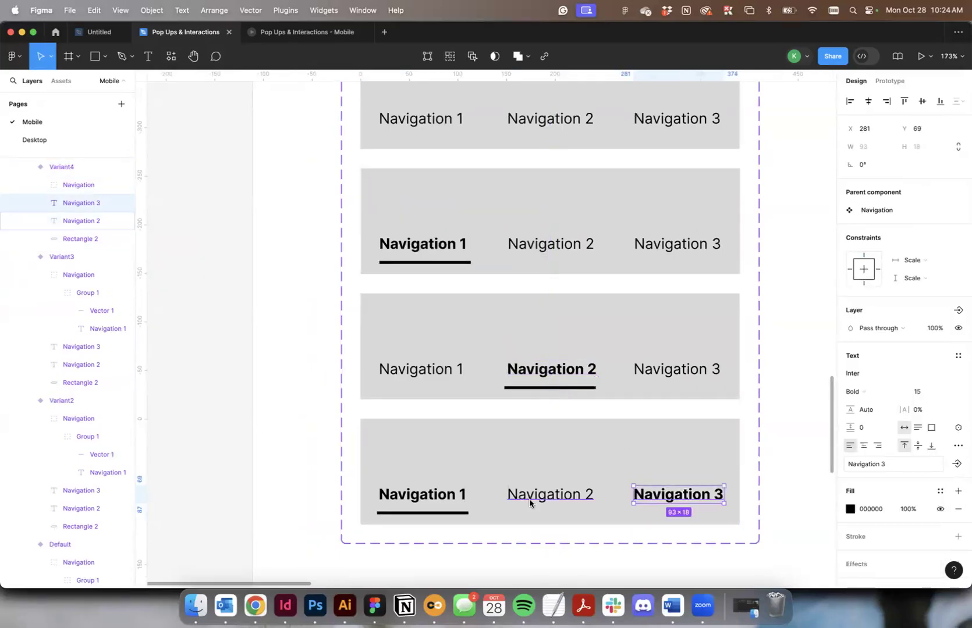
# Move the Vector 1 underline in Variant4 from Navigation 1 to beneath Navigation 3.
pyautogui.click(445, 498)
pyautogui.click(39, 185)
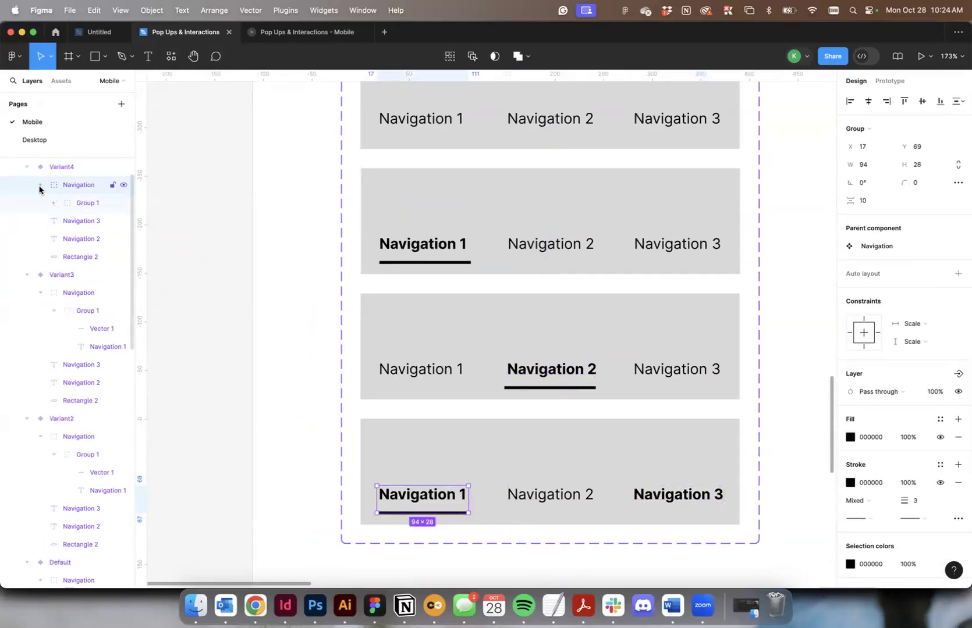
pyautogui.click(56, 203)
pyautogui.click(99, 221)
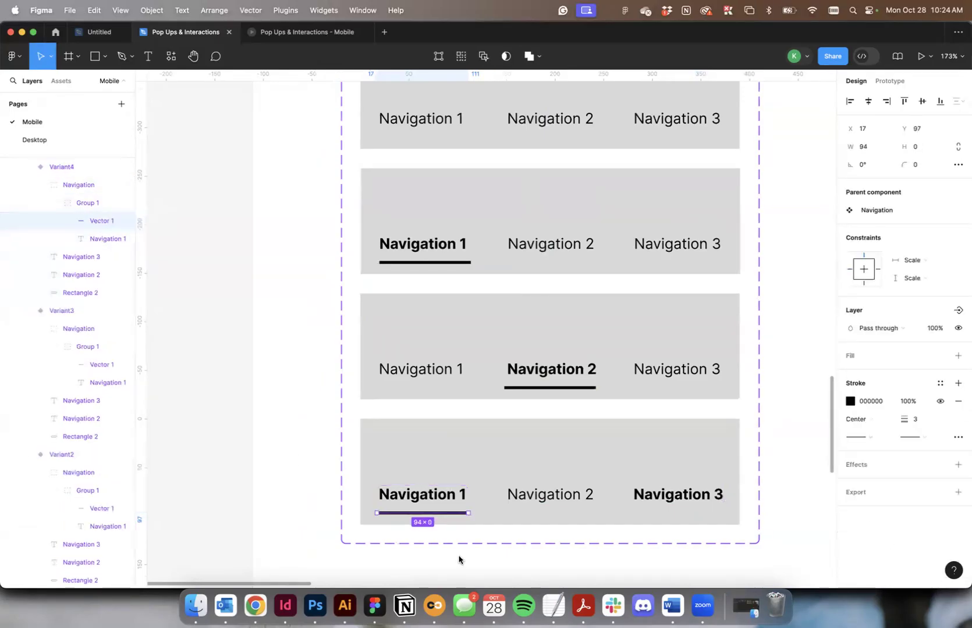
pyautogui.moveTo(441, 514); pyautogui.dragTo(700, 528)
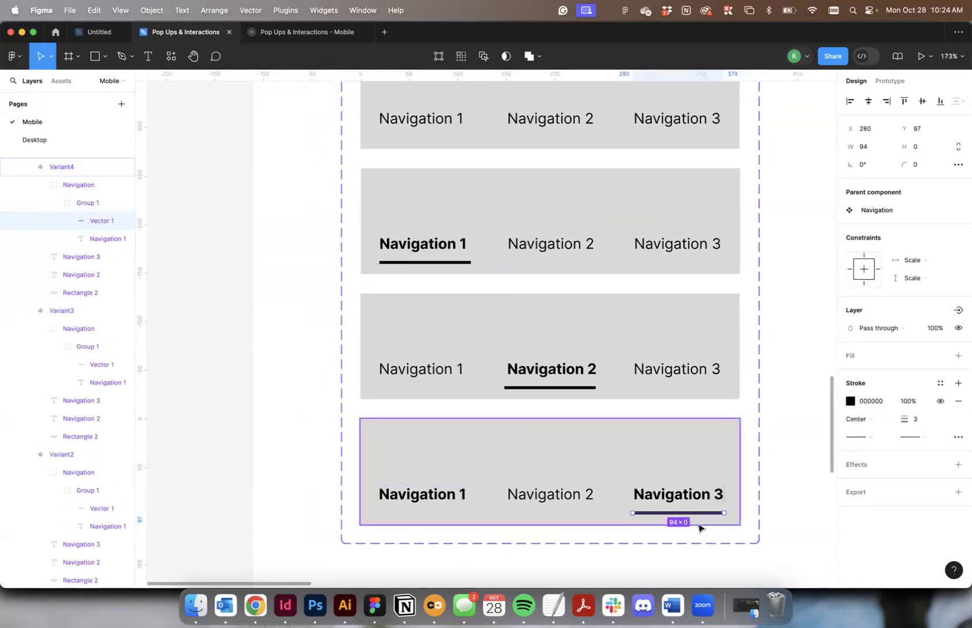
# Set the Navigation 1 text in Variant4 to Regular weight.
pyautogui.click(423, 495)
pyautogui.doubleClick(422, 495)
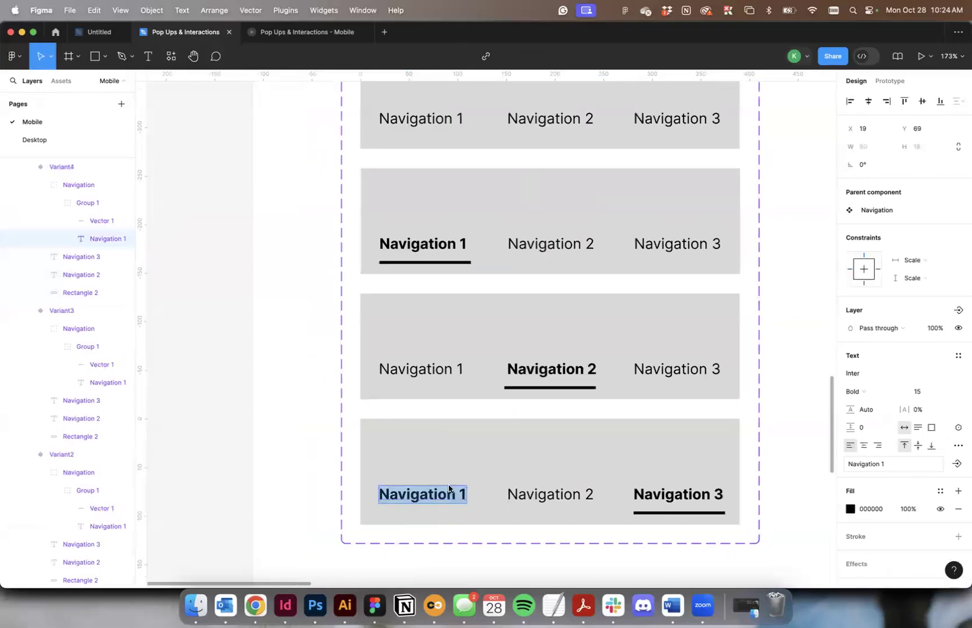
pyautogui.click(854, 390)
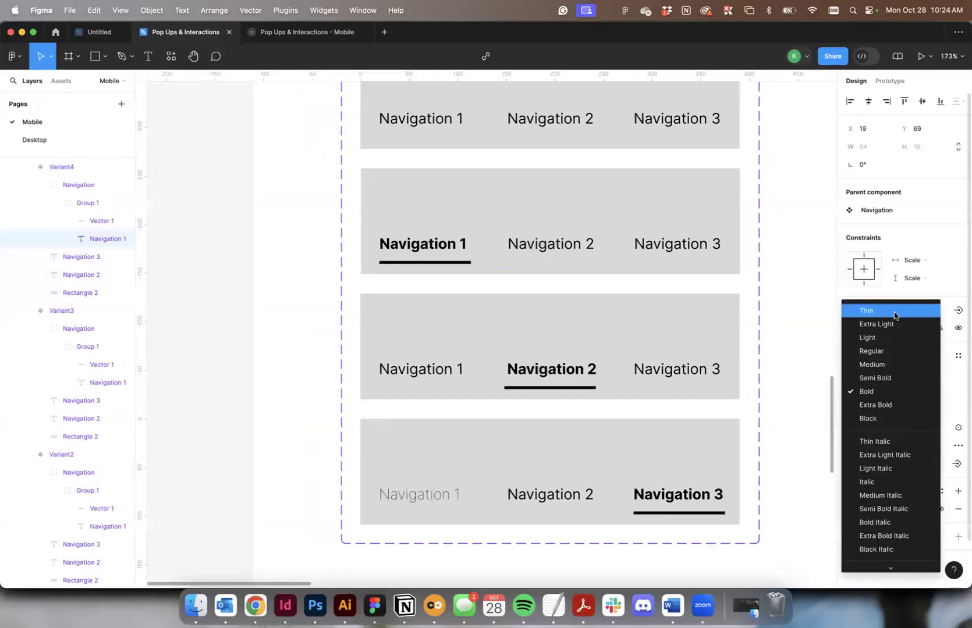
pyautogui.click(893, 353)
# Switch to prototyping and delete the old hover connections from Navigation 2 and 3 in the default variant and Navigation 1 in Variant2.
pyautogui.scroll(3, 533, 201)
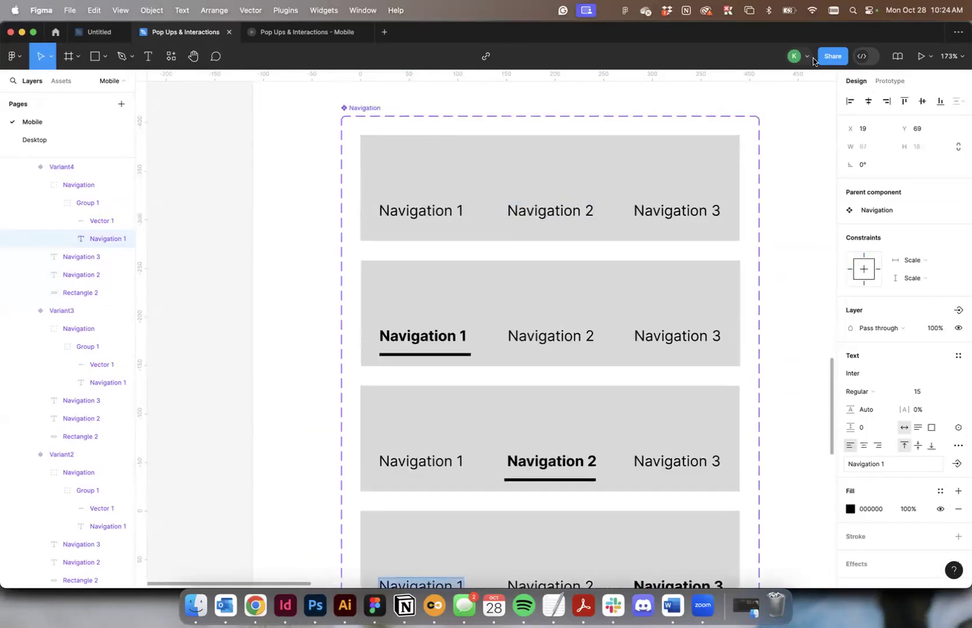
pyautogui.click(881, 82)
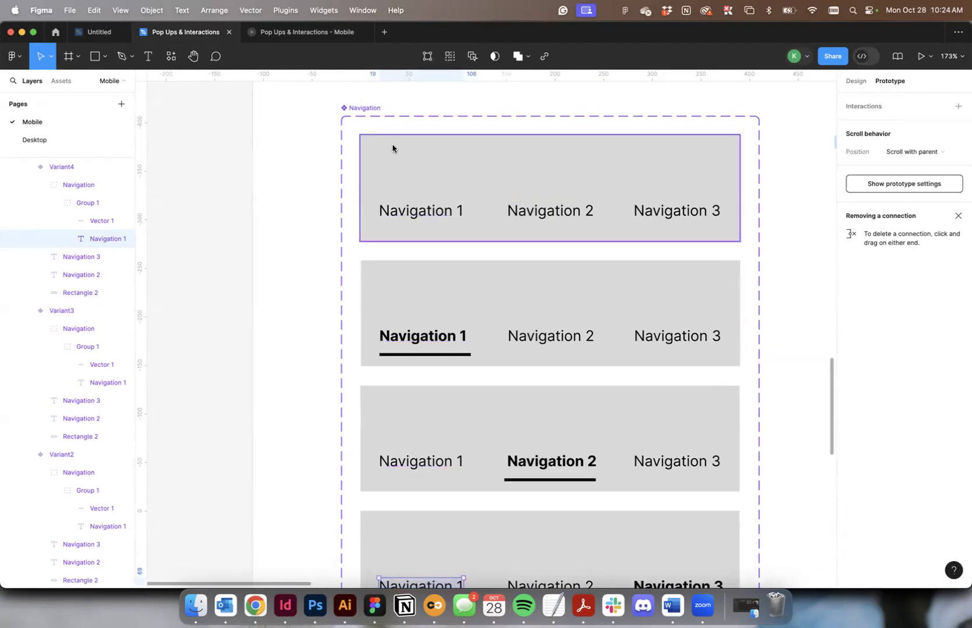
pyautogui.click(447, 334)
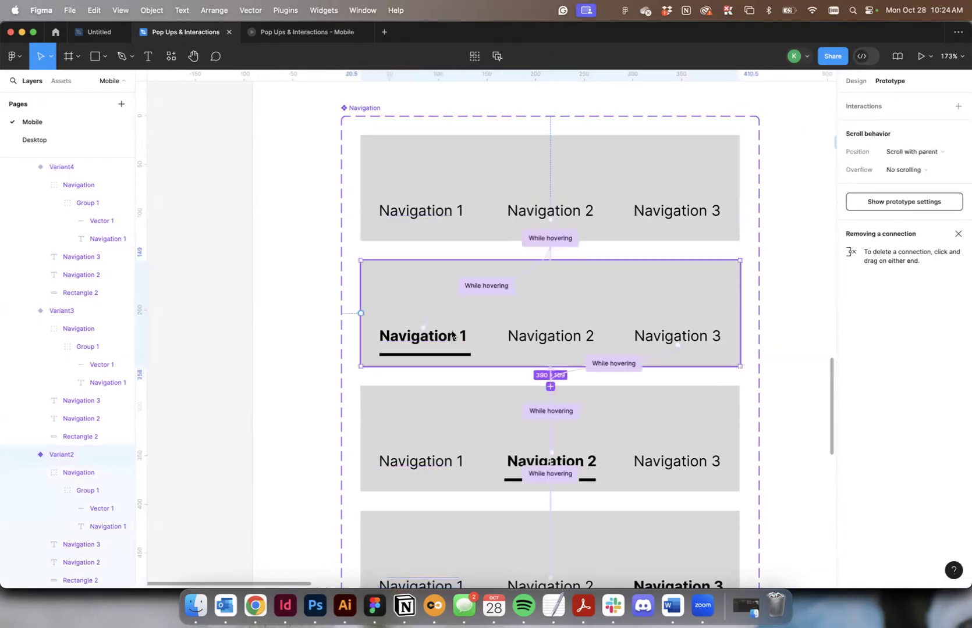
pyautogui.click(549, 252)
pyautogui.click(606, 250)
pyautogui.moveTo(551, 253)
pyautogui.mouseDown()
pyautogui.moveTo(555, 244)
pyautogui.moveTo(552, 253)
pyautogui.mouseUp()
pyautogui.click(553, 253)
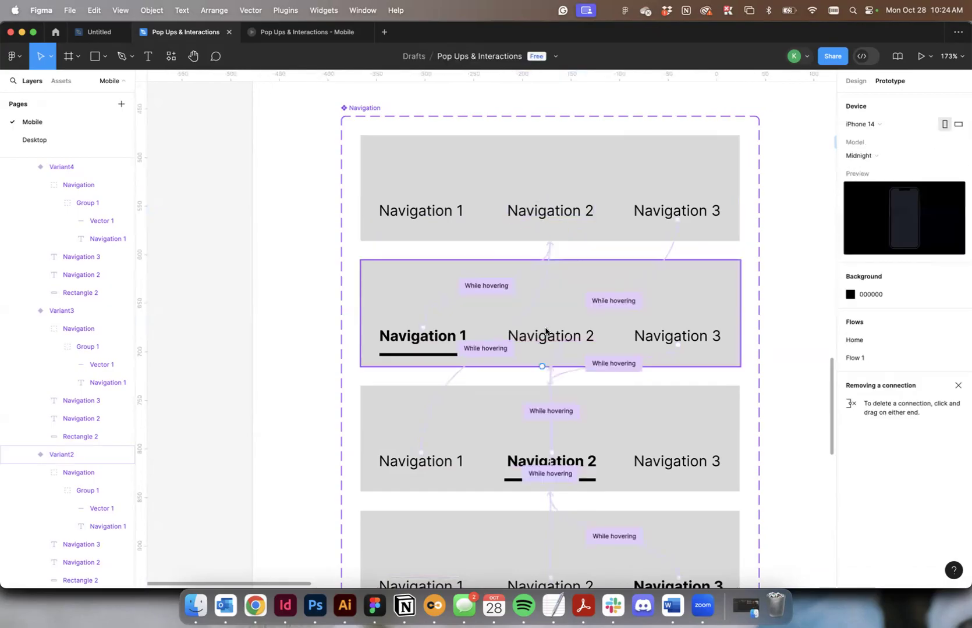
pyautogui.click(423, 336)
pyautogui.click(684, 212)
pyautogui.moveTo(674, 245); pyautogui.dragTo(675, 245)
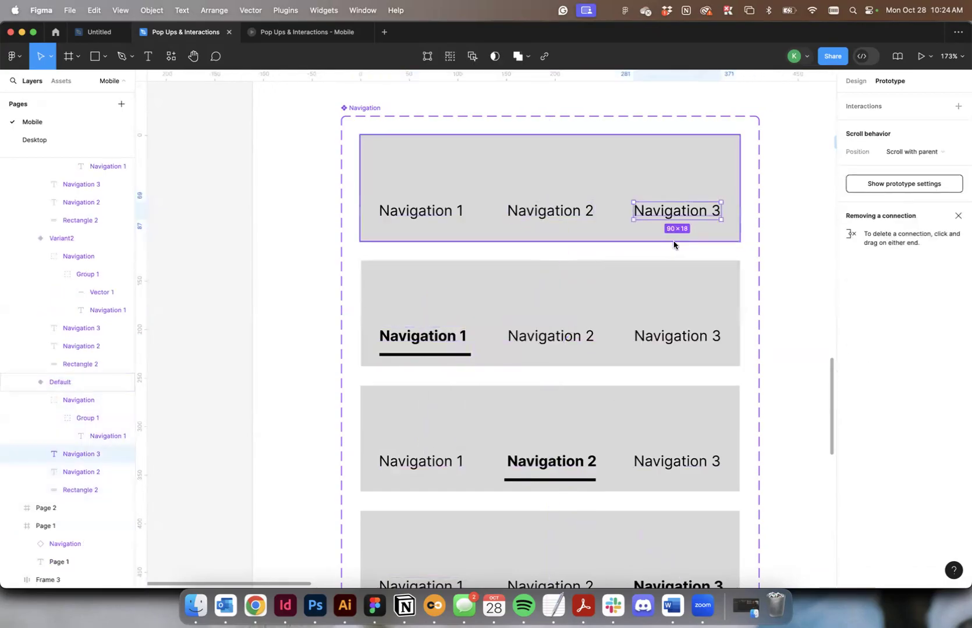
# Delete the old hover connections from Navigation 3 in Variant2 and from Navigation 1 and 2 in Variant3.
pyautogui.click(562, 339)
pyautogui.click(555, 379)
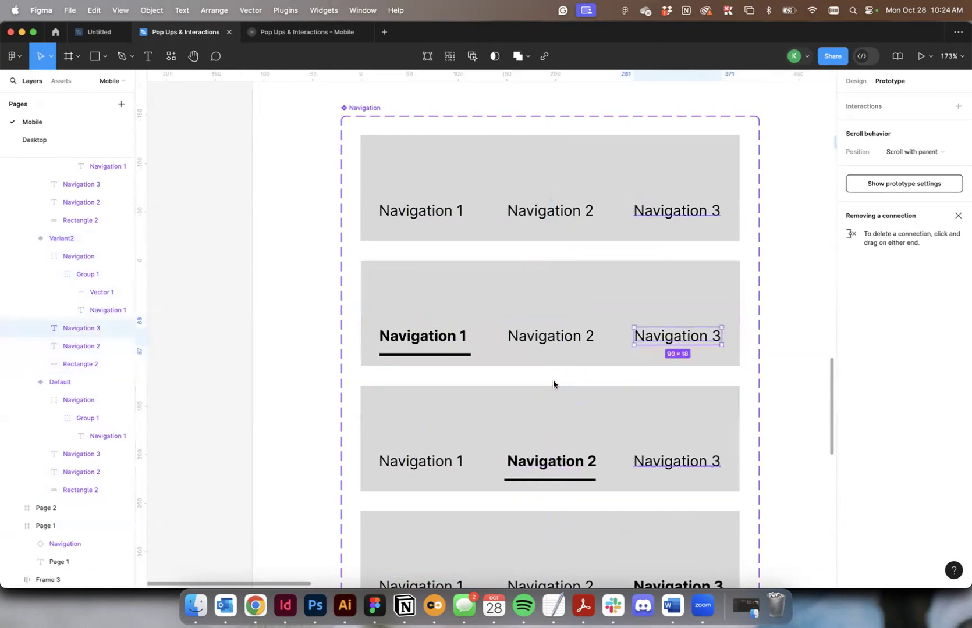
pyautogui.click(549, 446)
pyautogui.click(550, 379)
pyautogui.press('Delete')
pyautogui.click(458, 381)
pyautogui.click(453, 379)
pyautogui.press('Delete')
# Delete the old hover connections running between Variant3 and Variant4.
pyautogui.scroll(-3, 543, 360)
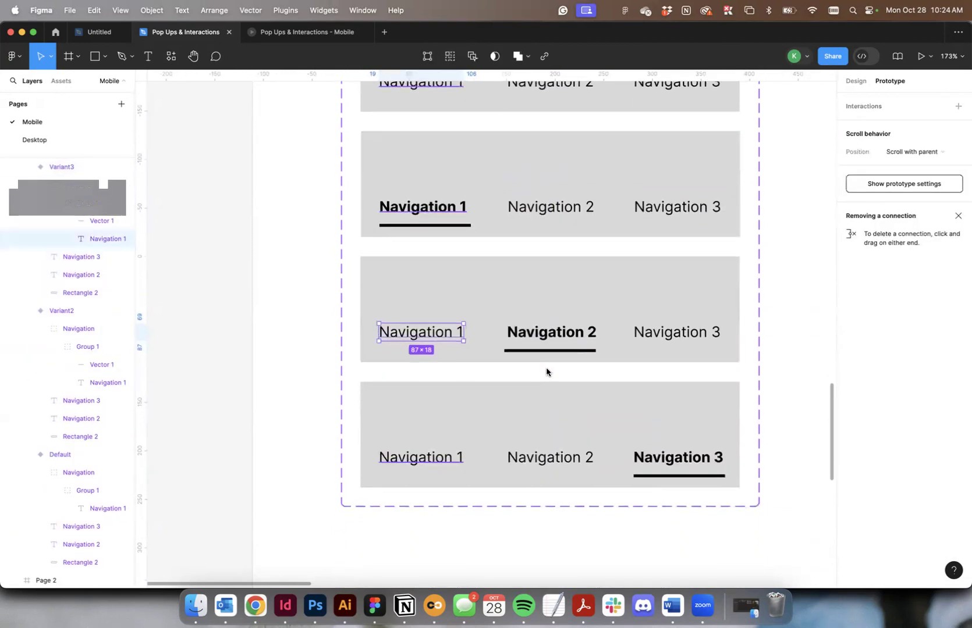
pyautogui.click(546, 371)
pyautogui.click(552, 377)
pyautogui.press('Delete')
pyautogui.click(552, 378)
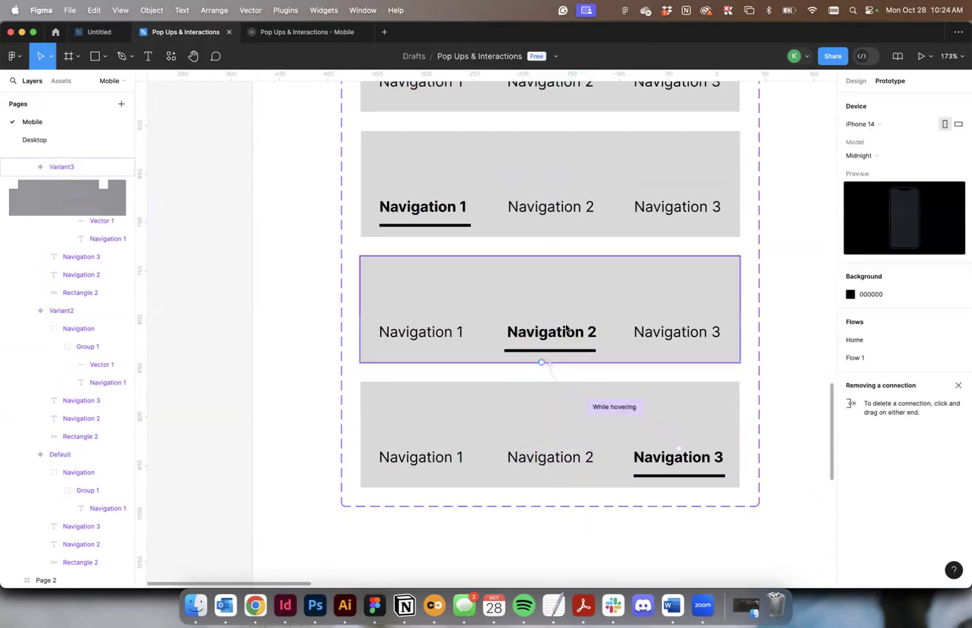
pyautogui.click(552, 376)
pyautogui.press('Delete')
pyautogui.click(553, 377)
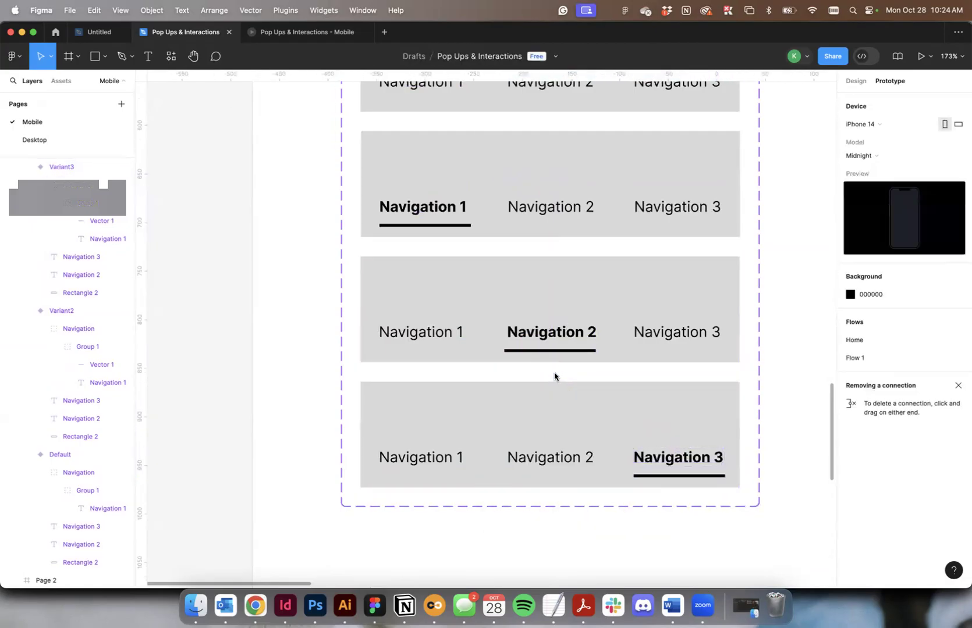
# Connect Navigation 1 in the default variant to Variant2 with a While hovering trigger and an instant change.
pyautogui.scroll(3, 554, 377)
pyautogui.click(450, 150)
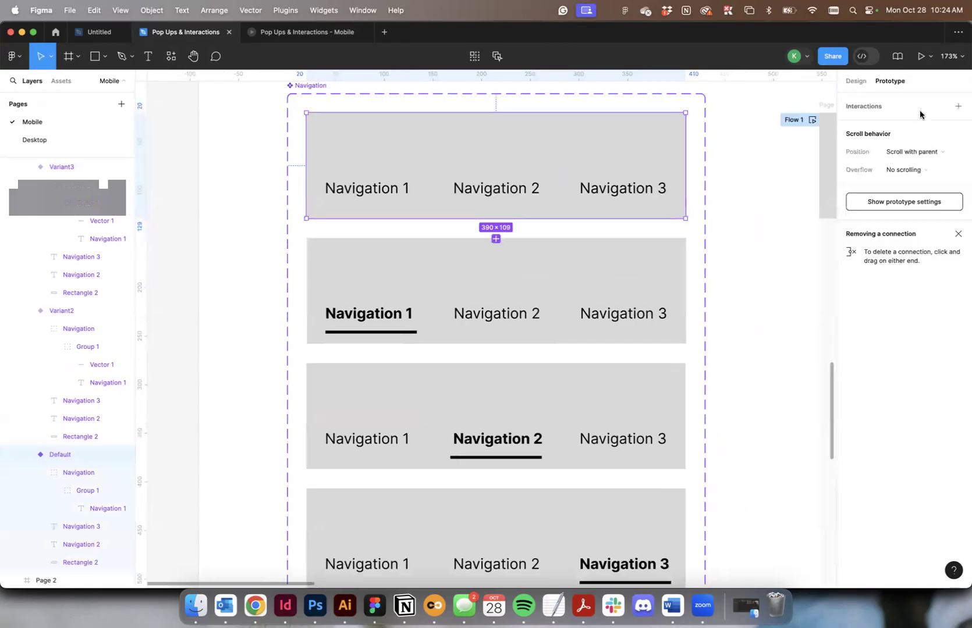
pyautogui.click(362, 192)
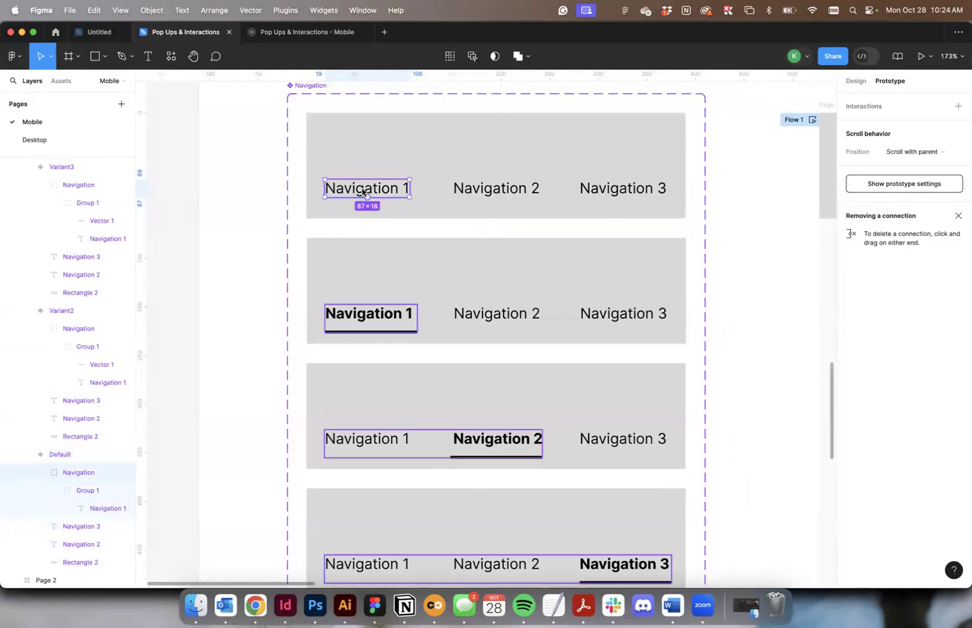
pyautogui.moveTo(366, 199); pyautogui.dragTo(366, 313)
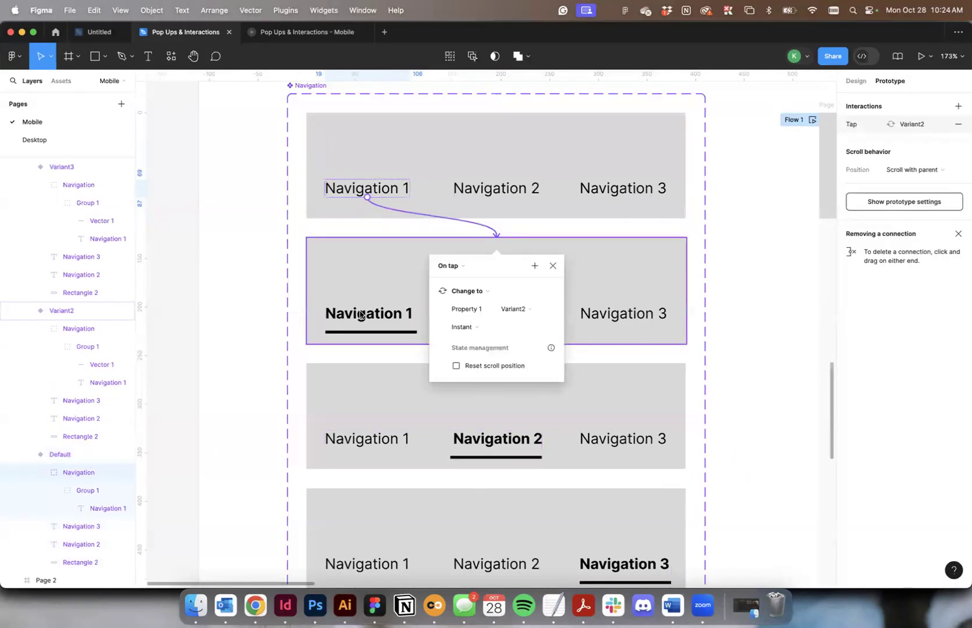
pyautogui.click(437, 268)
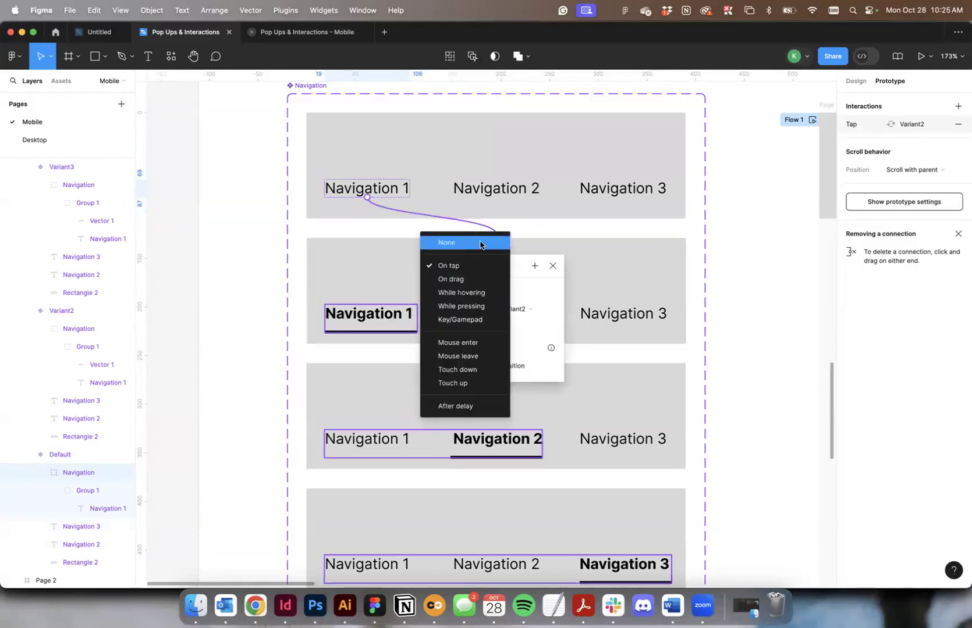
pyautogui.click(474, 293)
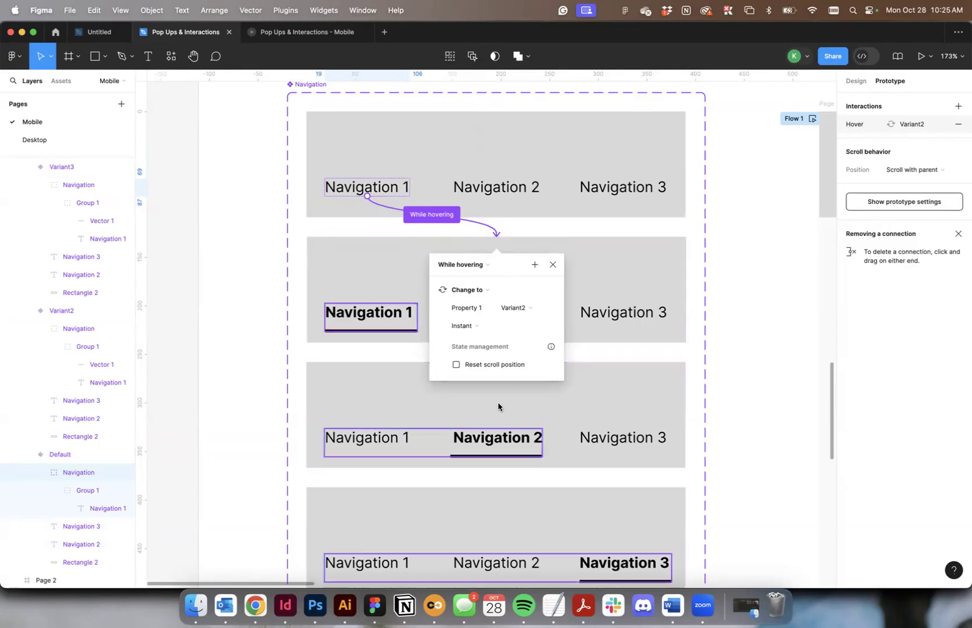
pyautogui.scroll(-3, 498, 402)
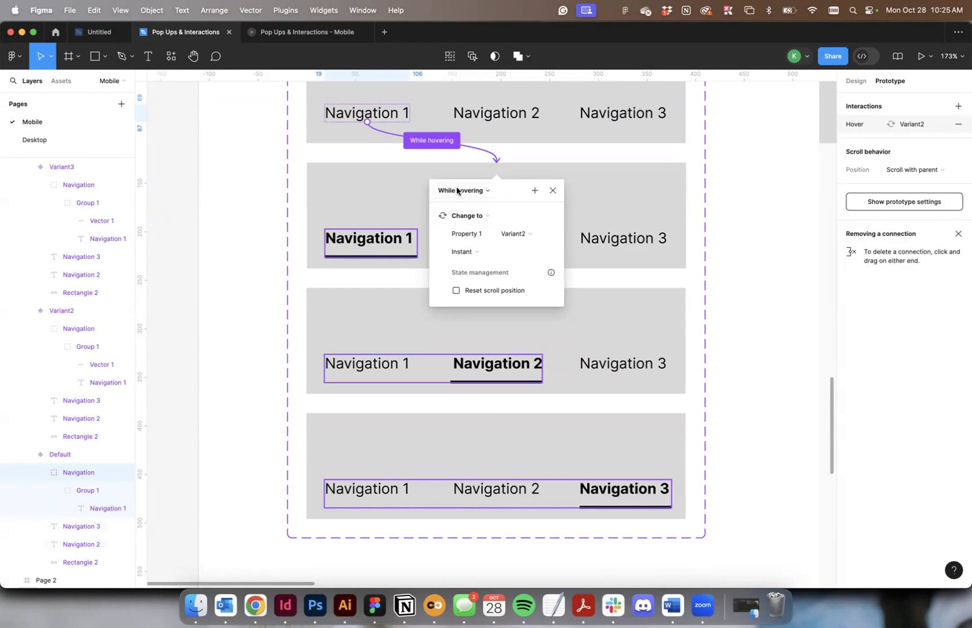
pyautogui.click(379, 268)
# Connect Navigation 2 in the default variant to Variant3 with a While hovering trigger and an instant change.
pyautogui.doubleClick(497, 120)
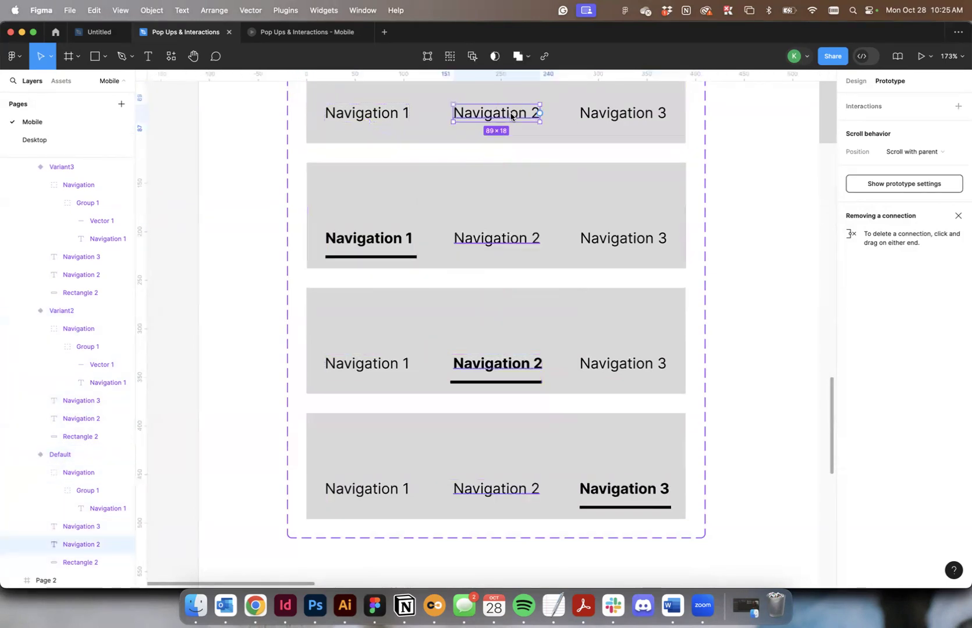
pyautogui.moveTo(501, 319); pyautogui.dragTo(502, 320)
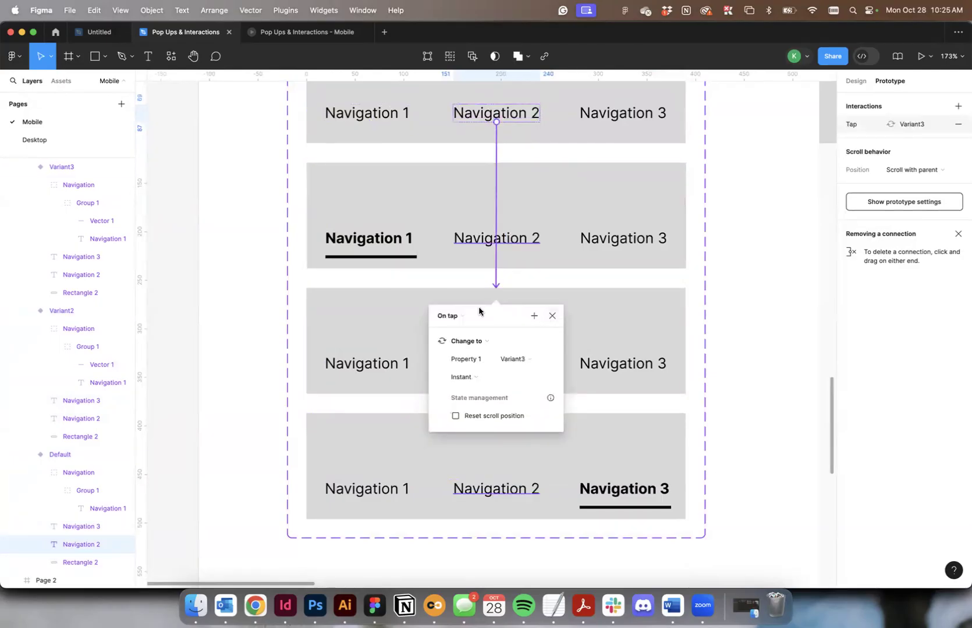
pyautogui.click(460, 315)
pyautogui.click(474, 343)
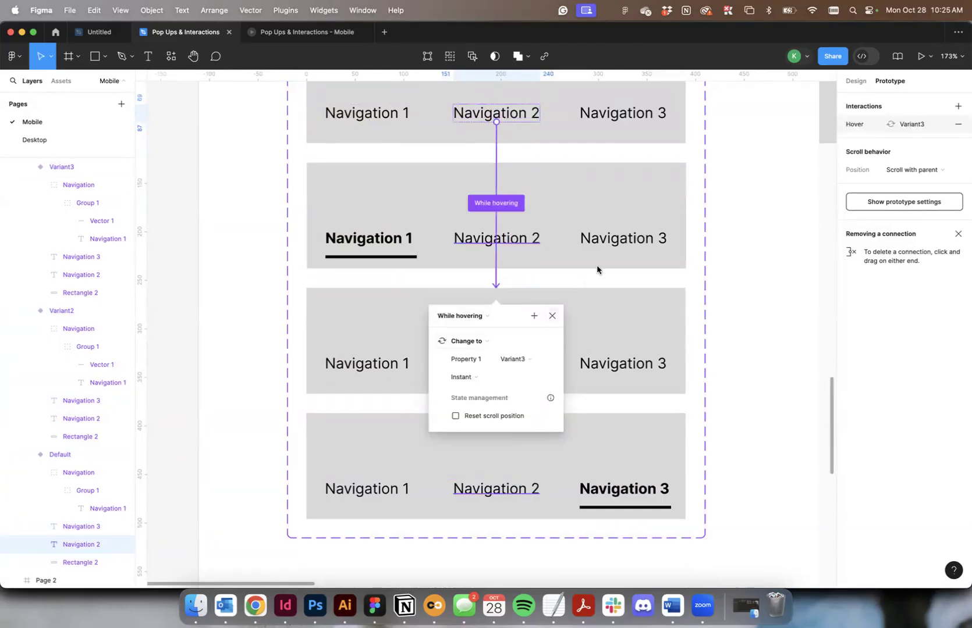
# Connect Navigation 3 in the default variant to Variant4 with a While hovering trigger and an instant change.
pyautogui.click(618, 115)
pyautogui.moveTo(622, 122); pyautogui.dragTo(592, 426)
pyautogui.click(454, 443)
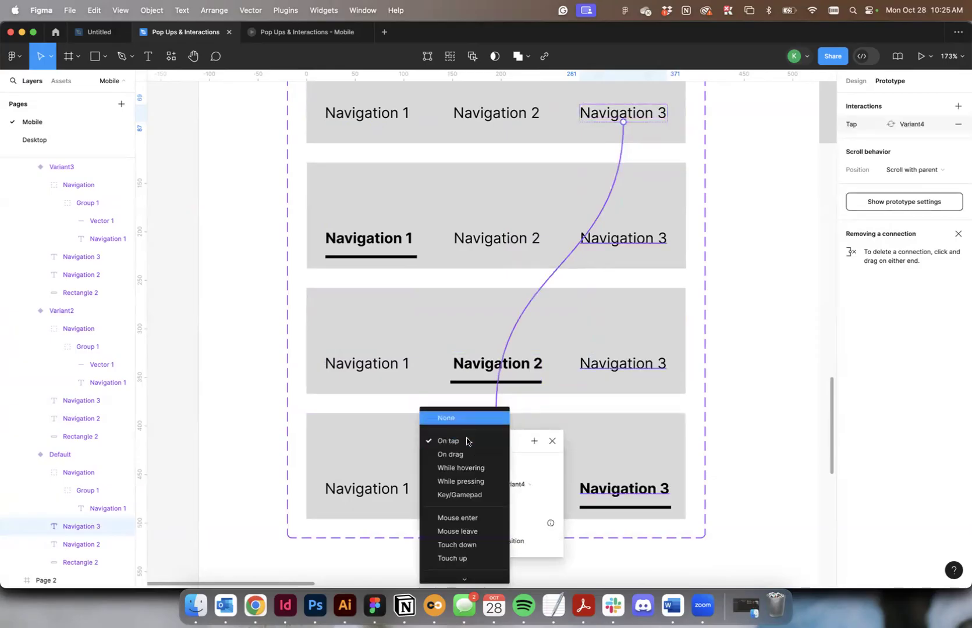
pyautogui.click(468, 469)
# Connect Navigation 2 in Variant2 to Variant3 with a While hovering trigger and an instant change.
pyautogui.click(401, 240)
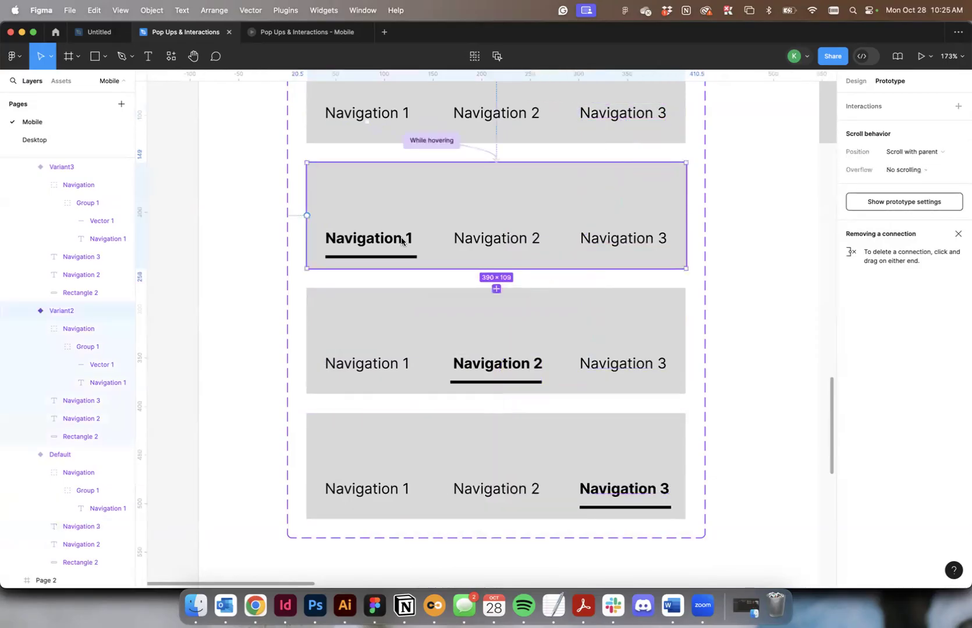
pyautogui.click(500, 237)
pyautogui.scroll(-2, 546, 236)
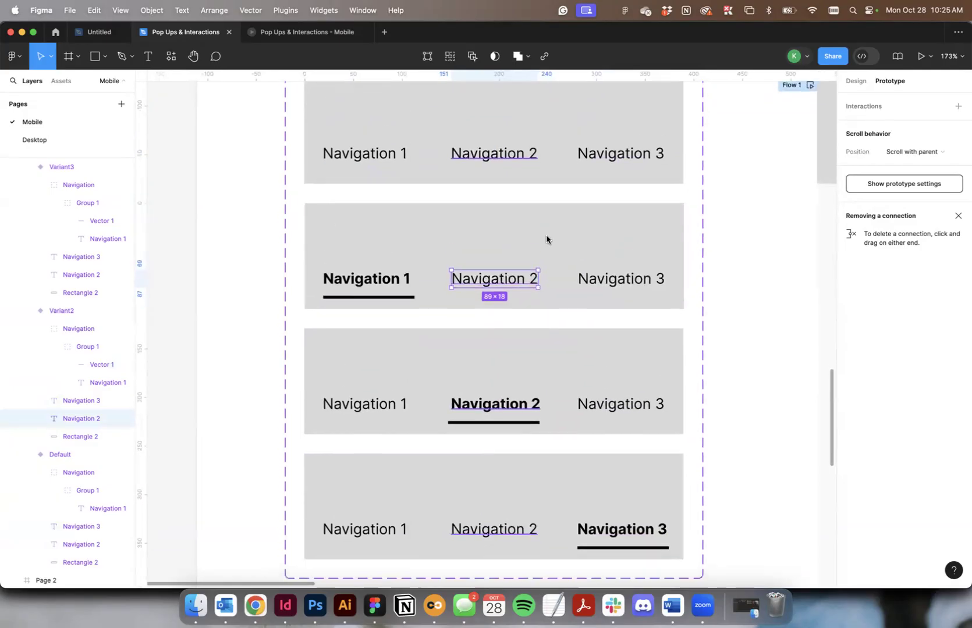
pyautogui.scroll(3, 546, 235)
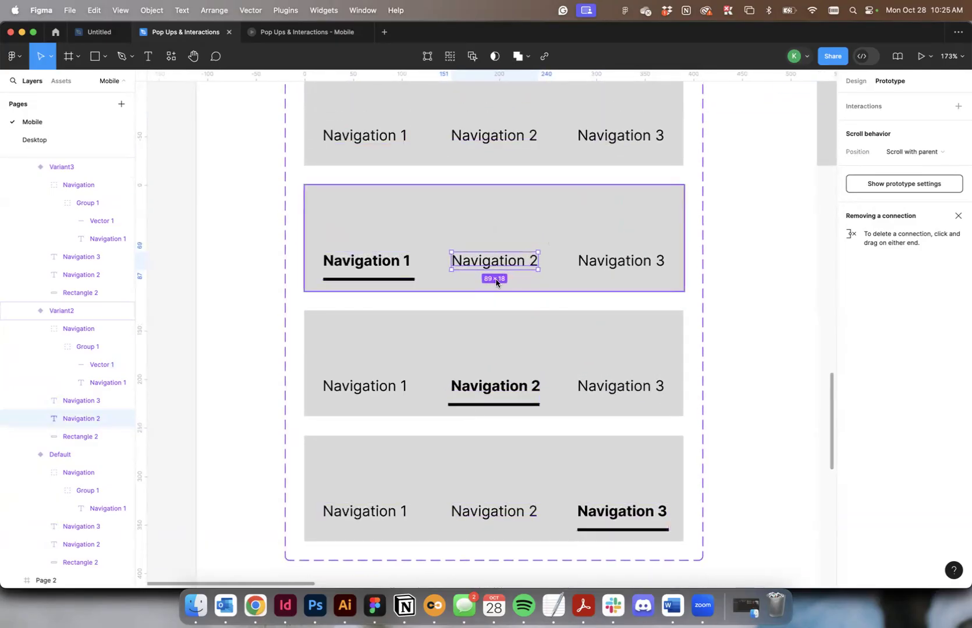
pyautogui.moveTo(495, 271); pyautogui.dragTo(493, 330)
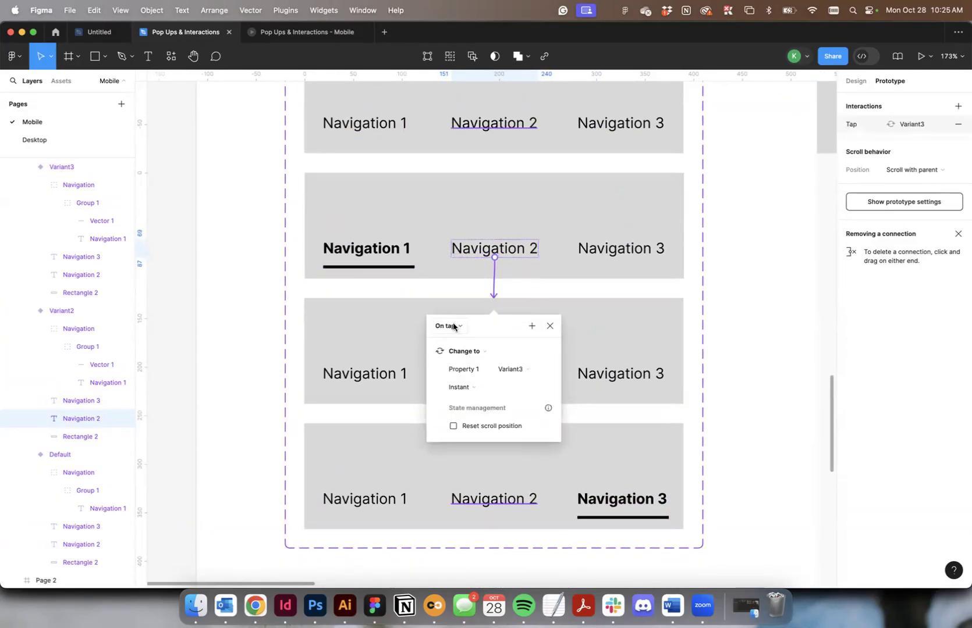
pyautogui.click(452, 327)
pyautogui.click(460, 352)
# Connect Navigation 3 in Variant2 to Variant4 with a While hovering trigger and an instant change.
pyautogui.click(615, 253)
pyautogui.scroll(-1, 615, 253)
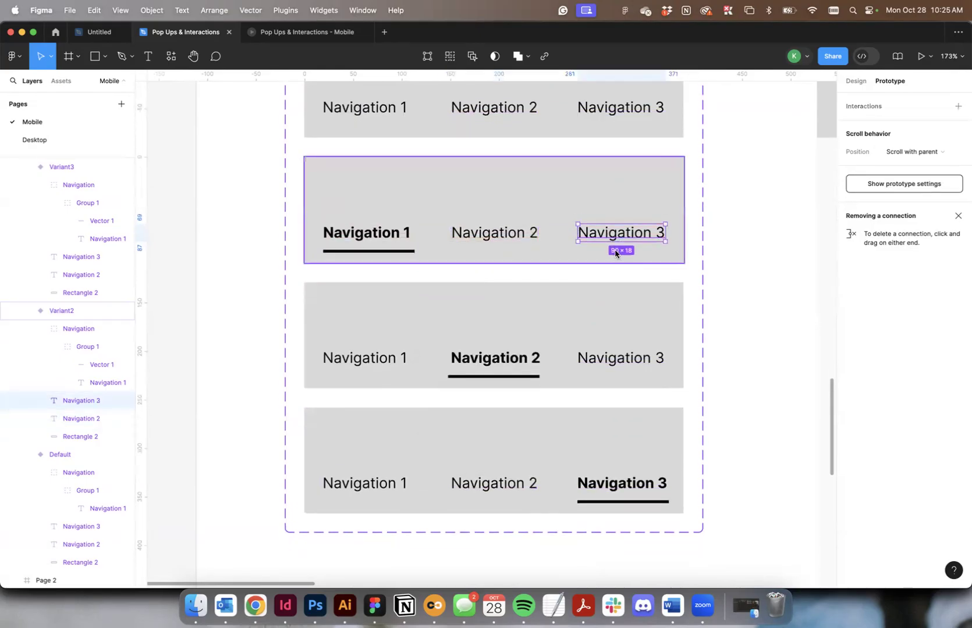
pyautogui.moveTo(620, 242); pyautogui.dragTo(616, 437)
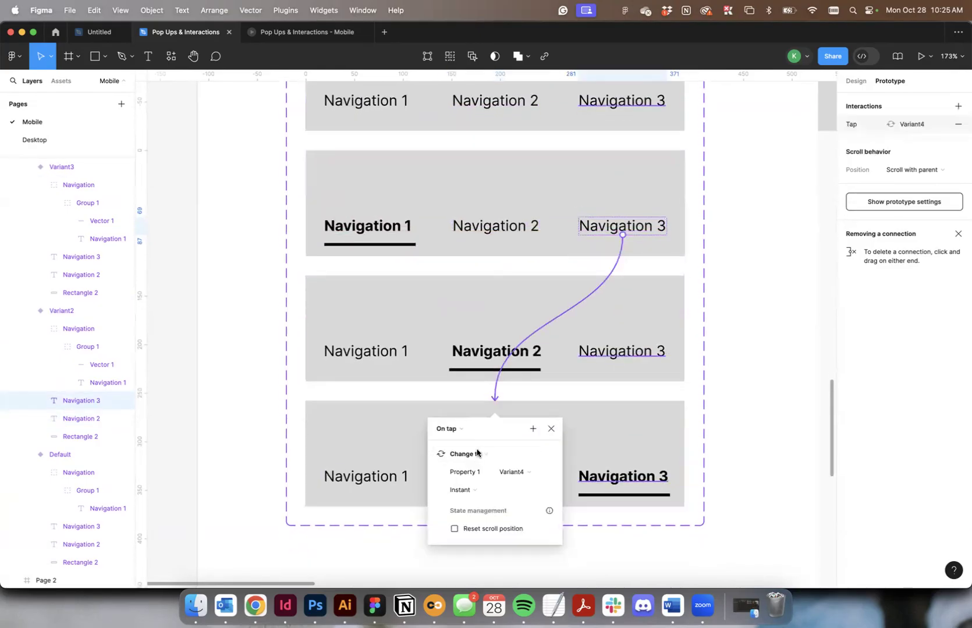
pyautogui.click(448, 429)
pyautogui.click(457, 453)
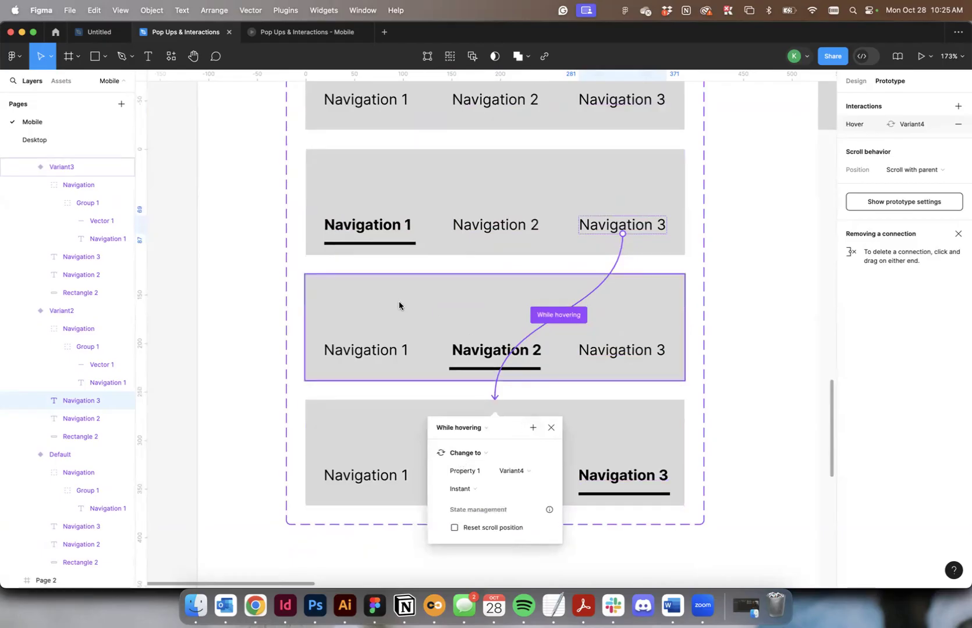
# Connect Navigation 1 in Variant3 to Variant2 with a While hovering trigger and an instant change.
pyautogui.click(398, 301)
pyautogui.click(379, 356)
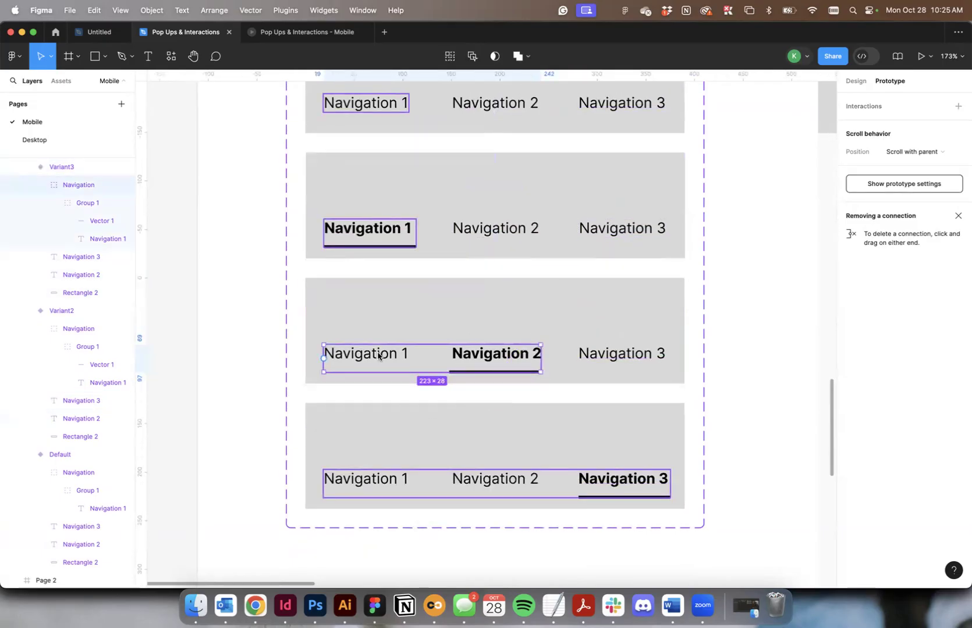
pyautogui.doubleClick(378, 356)
pyautogui.moveTo(408, 353); pyautogui.dragTo(496, 260)
pyautogui.click(455, 289)
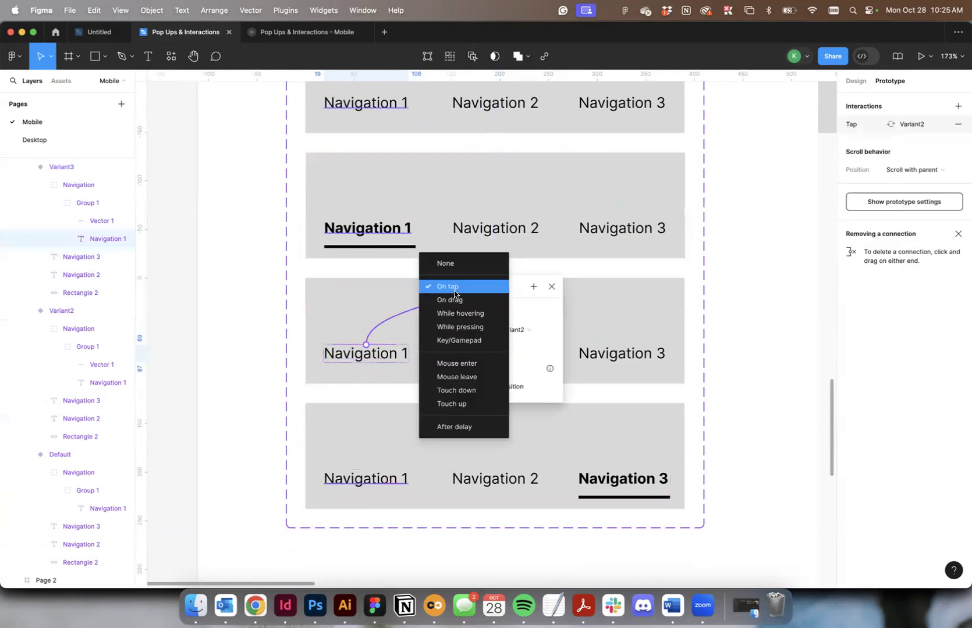
pyautogui.click(463, 314)
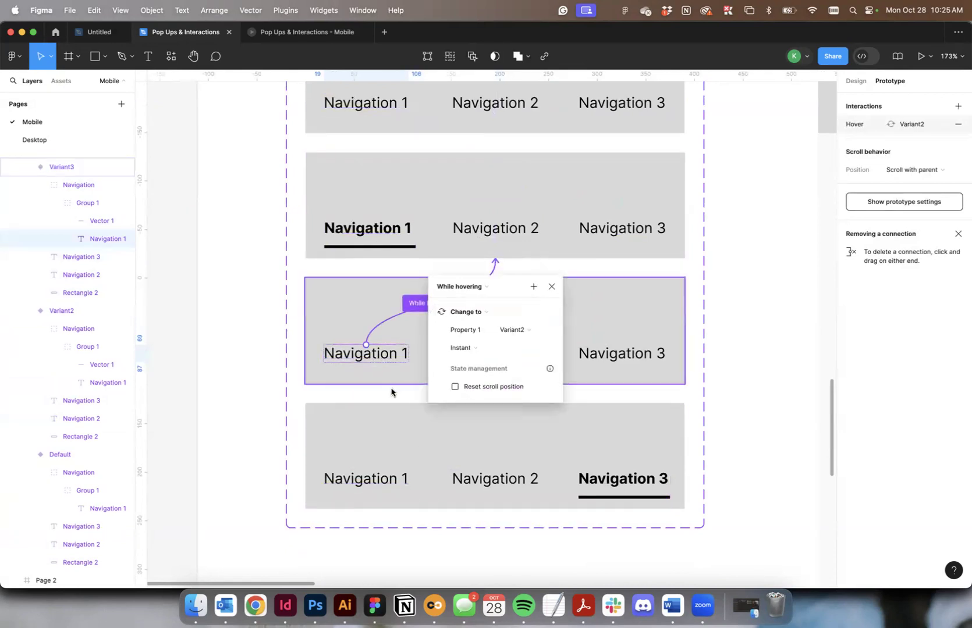
pyautogui.click(390, 417)
# Connect Navigation 3 in Variant3 to Variant4 with a While hovering trigger and an instant change.
pyautogui.doubleClick(640, 356)
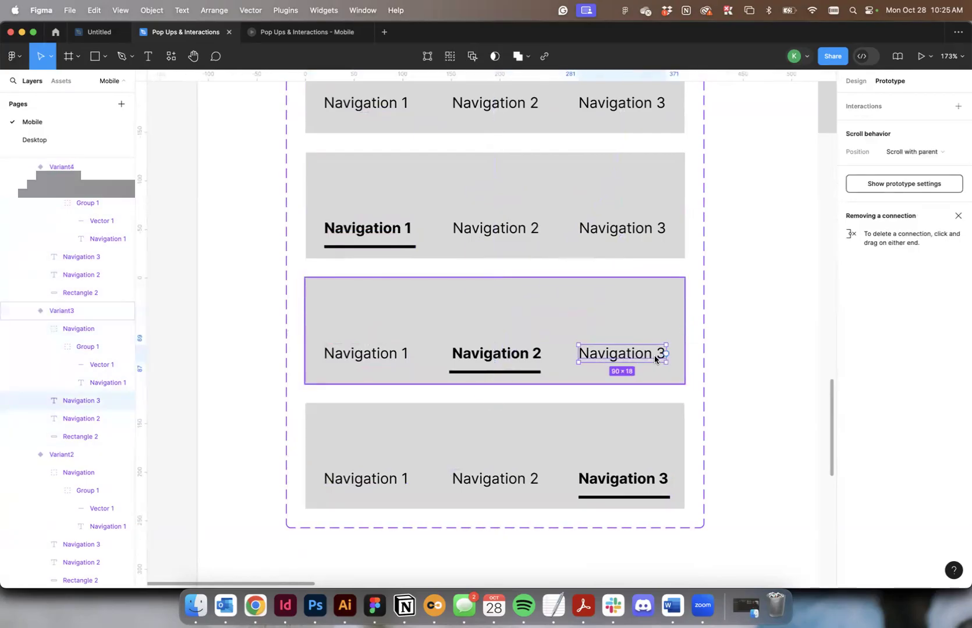
pyautogui.moveTo(665, 353); pyautogui.dragTo(654, 429)
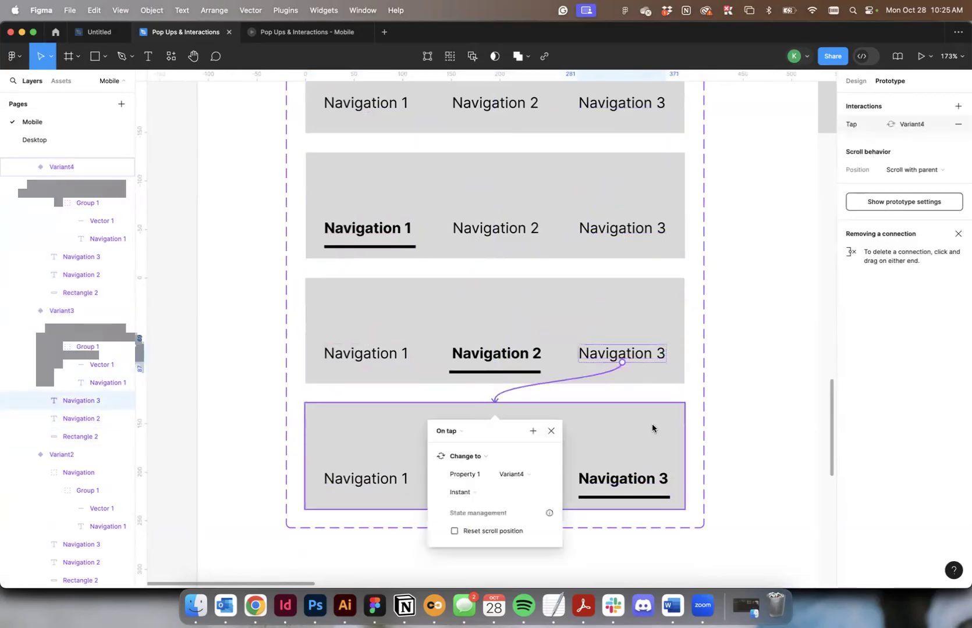
pyautogui.click(448, 432)
pyautogui.click(460, 458)
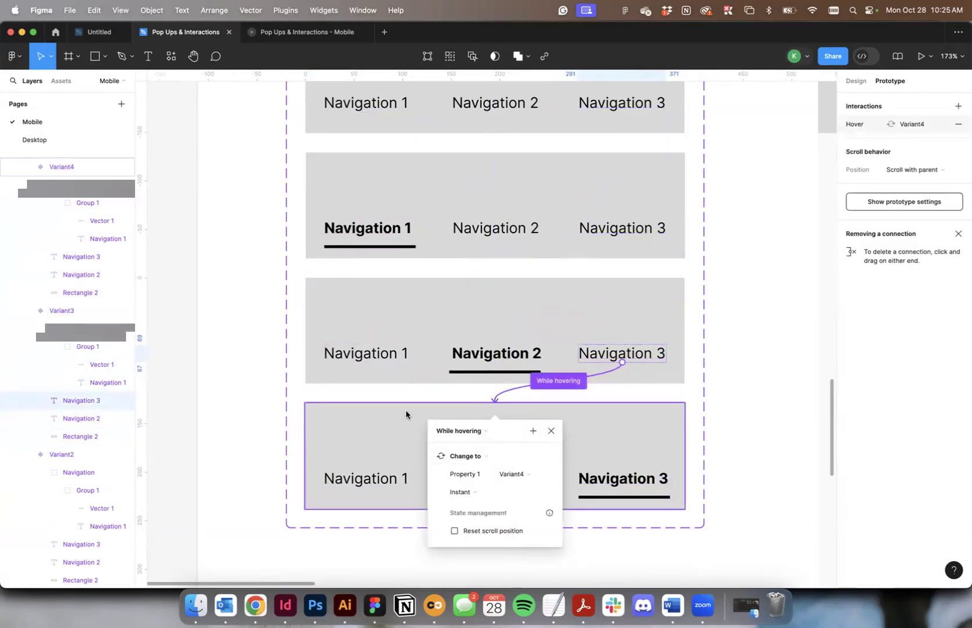
pyautogui.click(405, 394)
# Connect Navigation 1 in Variant4 to Variant2 with a While hovering trigger, and link Navigation 2 in Variant4 to Variant3.
pyautogui.doubleClick(364, 484)
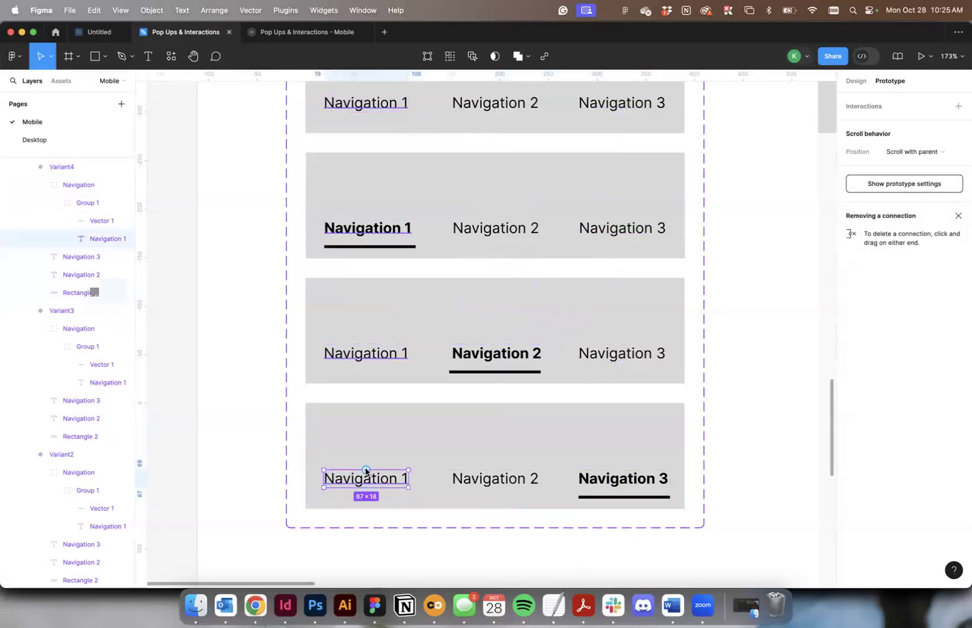
pyautogui.moveTo(365, 471); pyautogui.dragTo(370, 197)
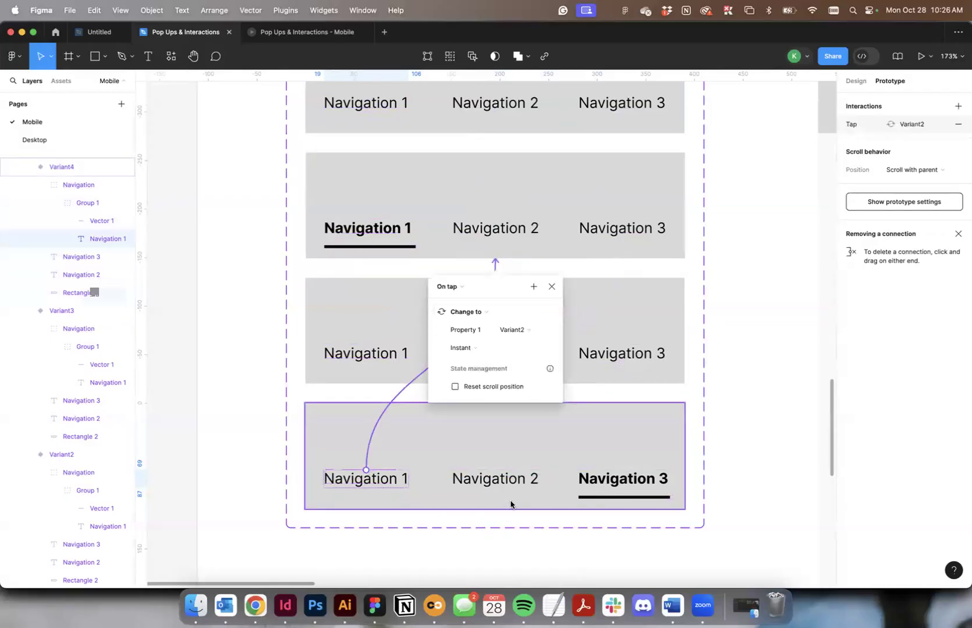
pyautogui.click(512, 475)
pyautogui.moveTo(496, 470); pyautogui.dragTo(551, 354)
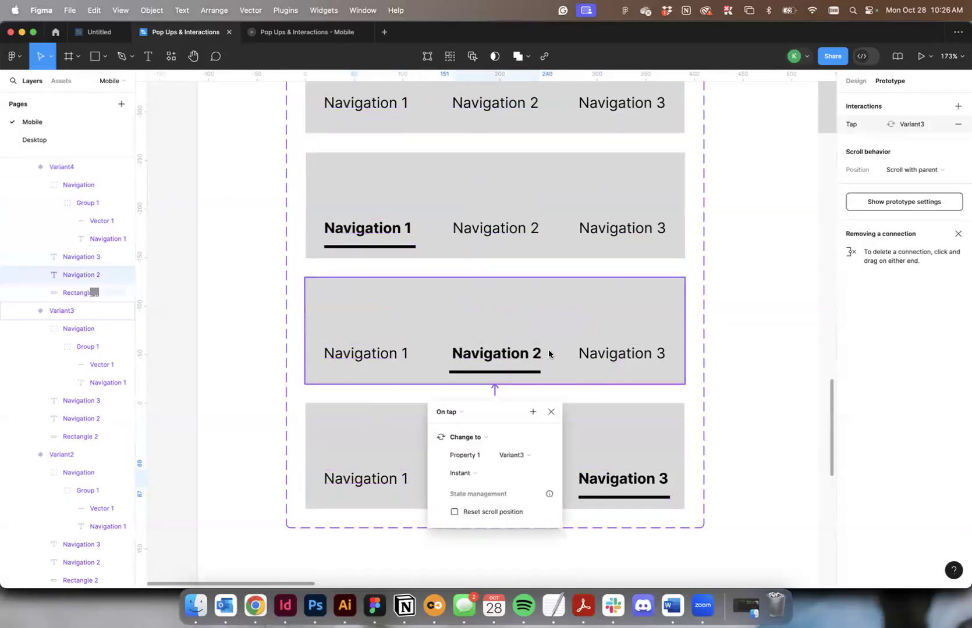
pyautogui.click(493, 259)
pyautogui.moveTo(493, 259); pyautogui.dragTo(403, 391)
pyautogui.click(359, 421)
pyautogui.click(366, 450)
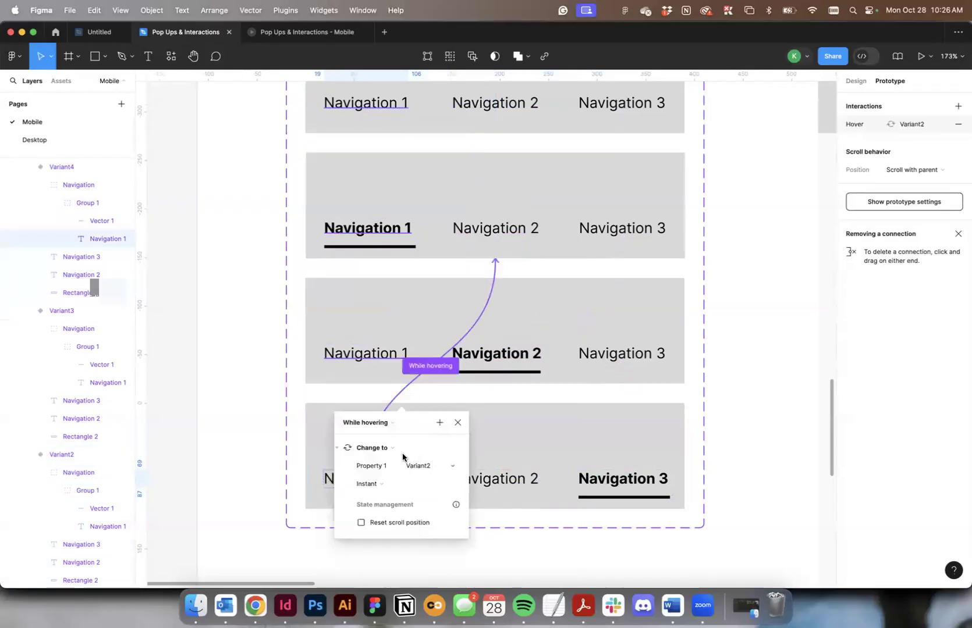
# Set the trigger of the connection from Navigation 2 in Variant4 to Variant3 to While hovering.
pyautogui.click(501, 476)
pyautogui.click(495, 438)
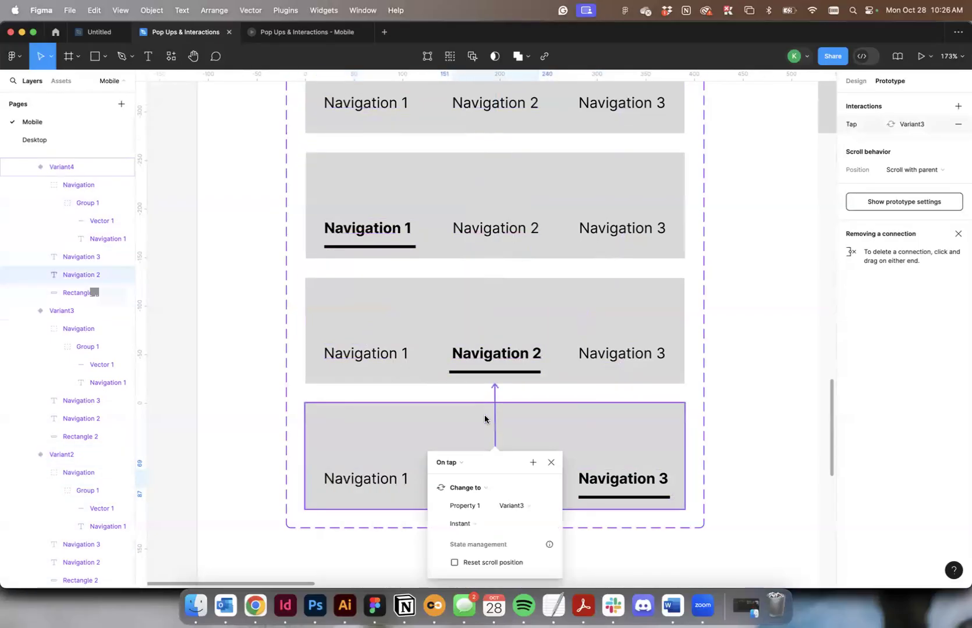
pyautogui.click(446, 463)
pyautogui.click(470, 489)
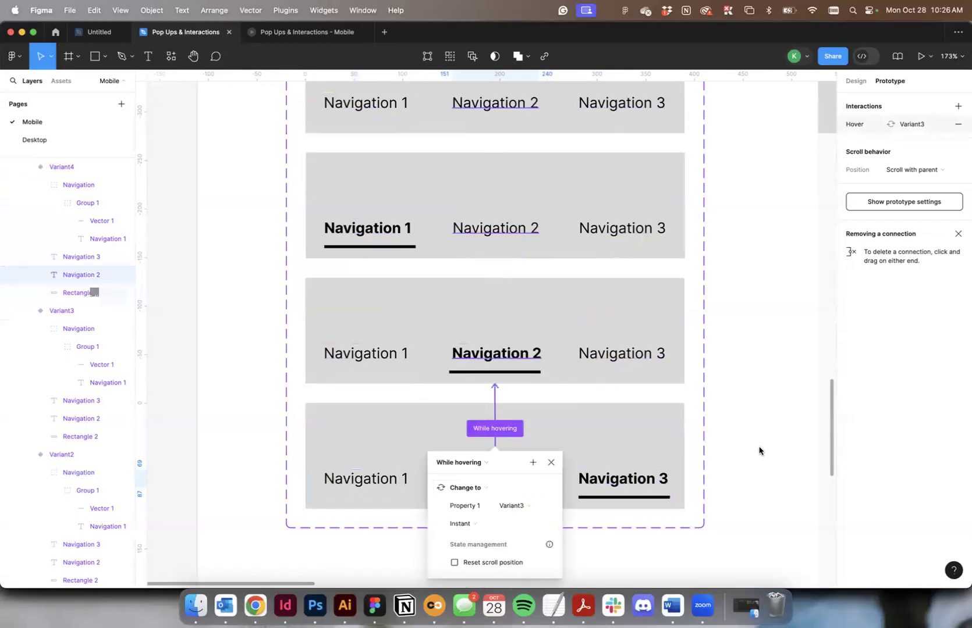
pyautogui.click(731, 448)
# Check the navigation's behaviour in the Mobile prototype preview and return to the design file.
pyautogui.scroll(2, 730, 448)
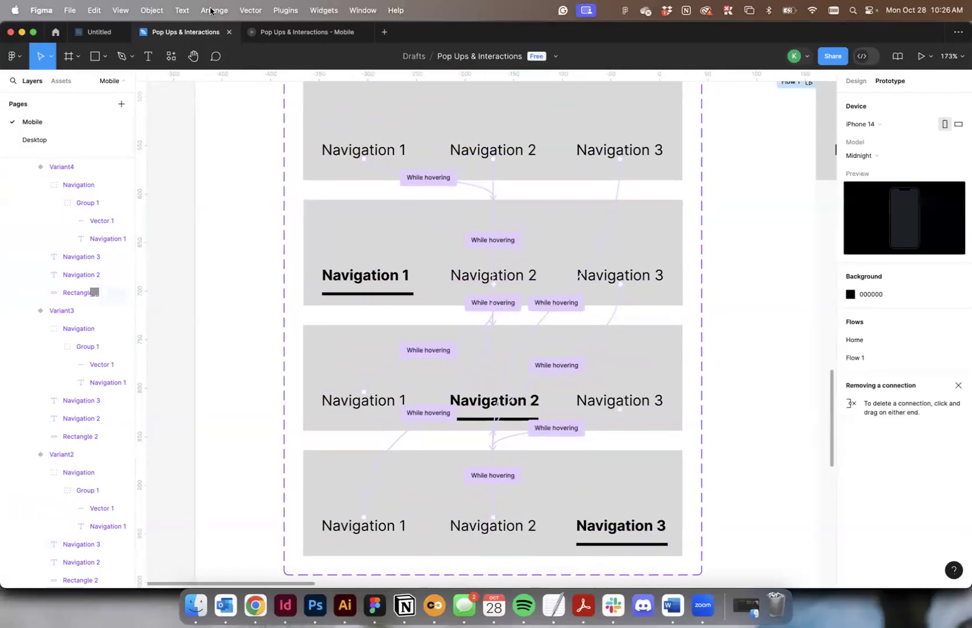
pyautogui.click(305, 32)
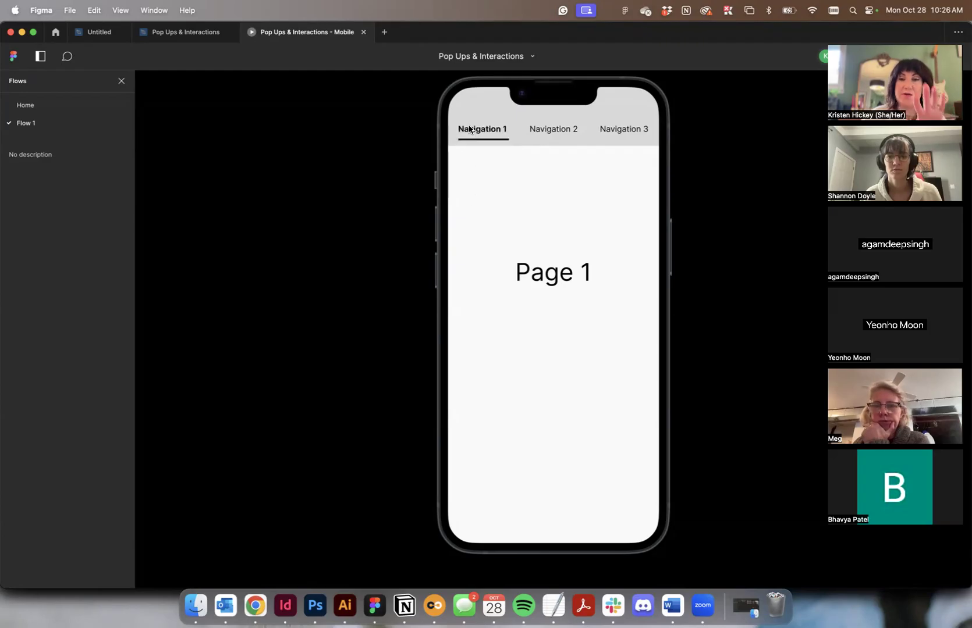
pyautogui.click(146, 30)
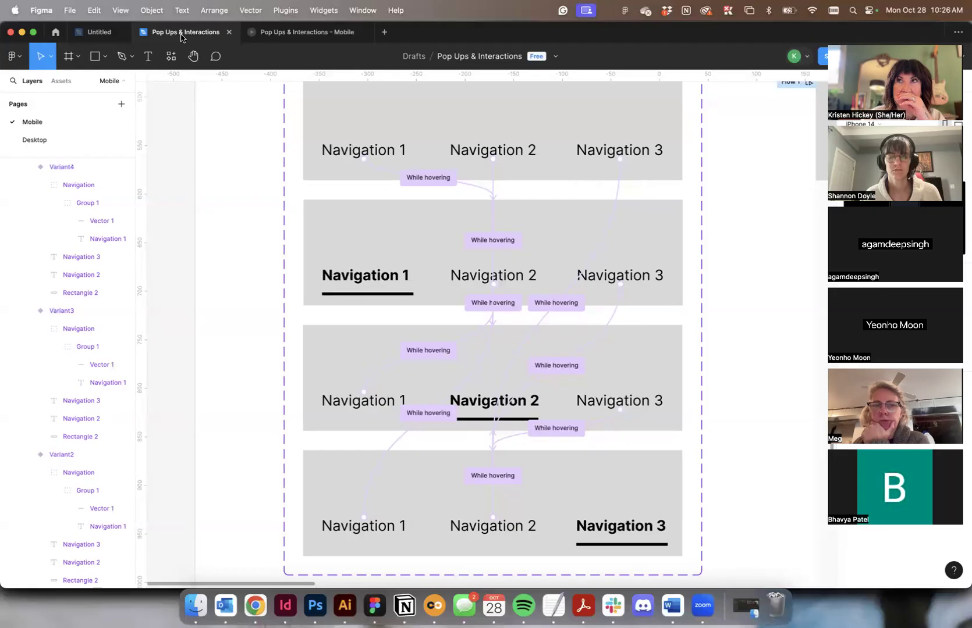
# Change the font weight of the Navigation 1 text in the default variant to Bold.
pyautogui.doubleClick(335, 158)
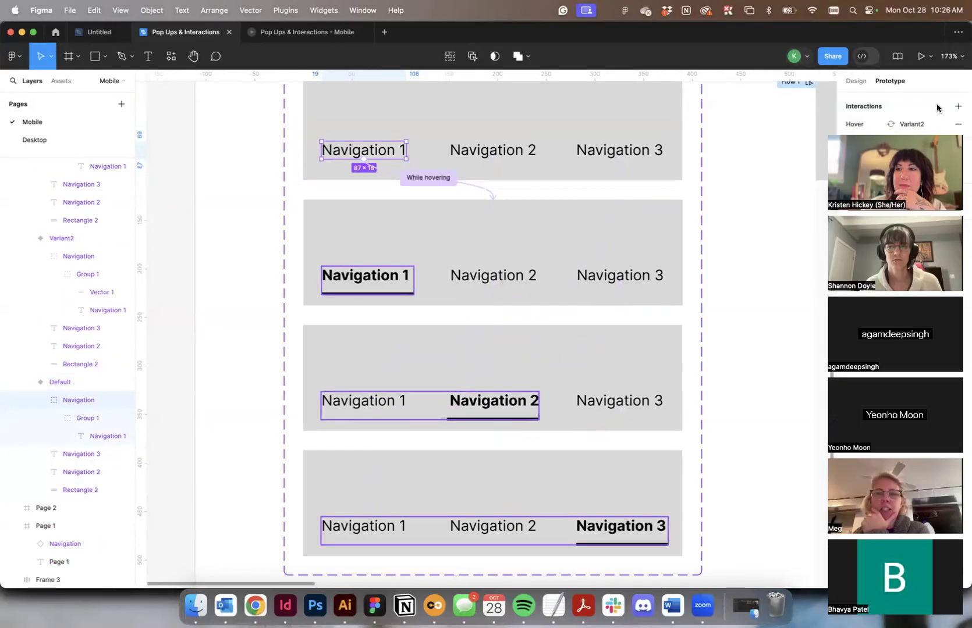
pyautogui.click(860, 82)
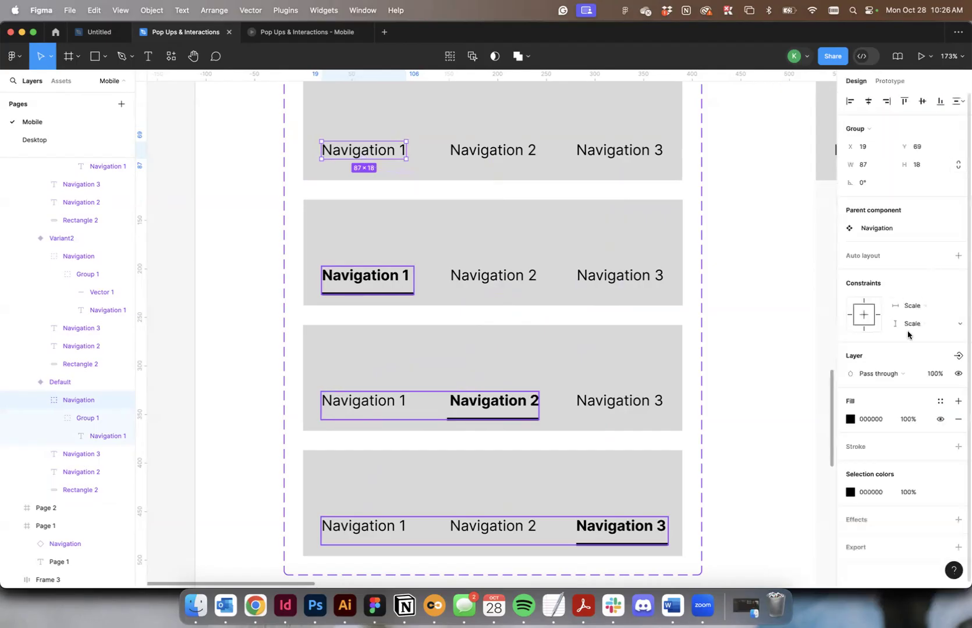
pyautogui.doubleClick(341, 153)
pyautogui.click(862, 396)
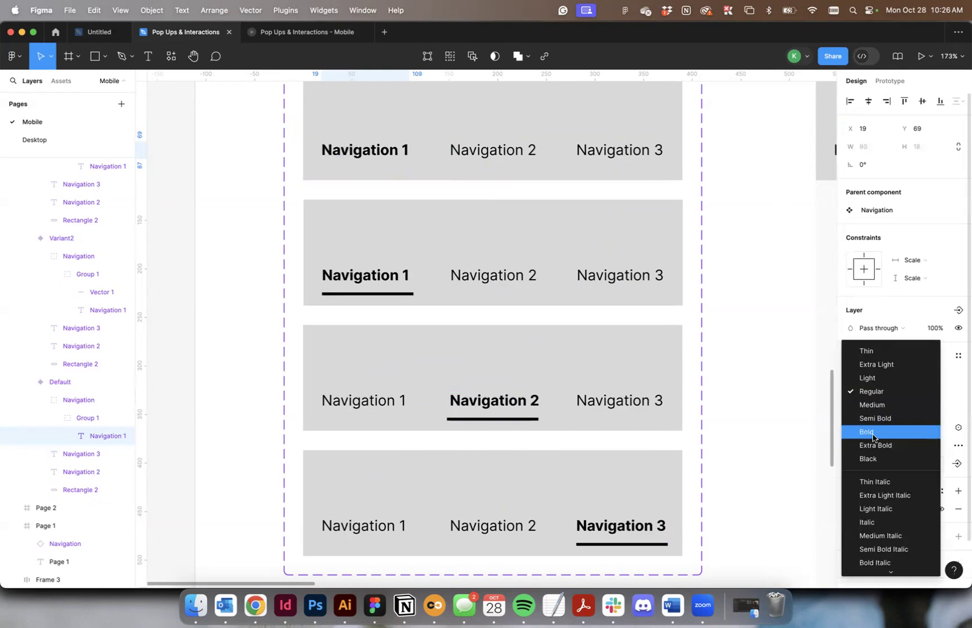
pyautogui.click(867, 432)
# Copy Variant2's underline into the default variant and place it beneath Navigation 1 at X 19 and about Y 96.
pyautogui.click(367, 293)
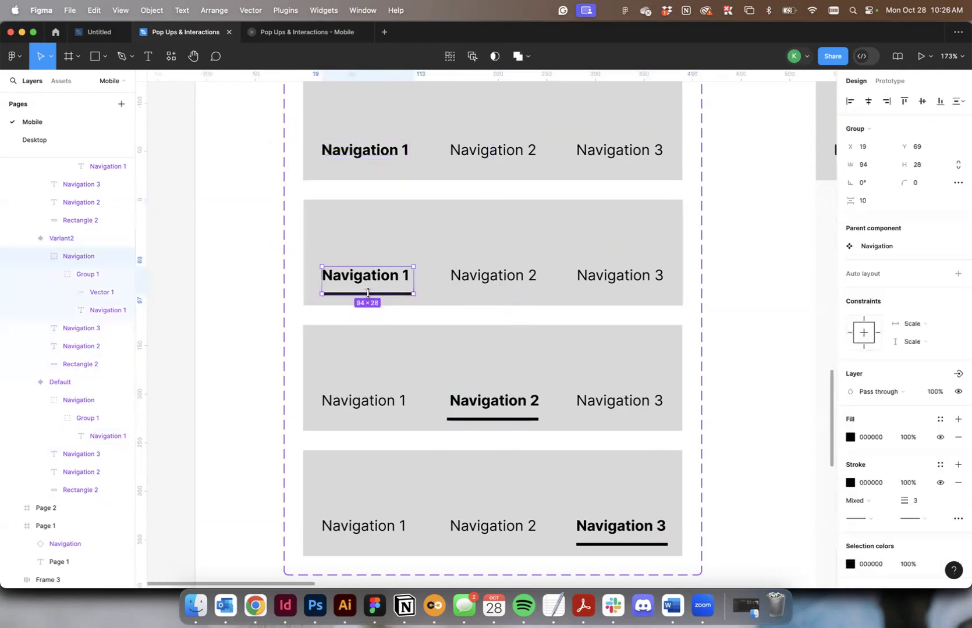
pyautogui.click(87, 291)
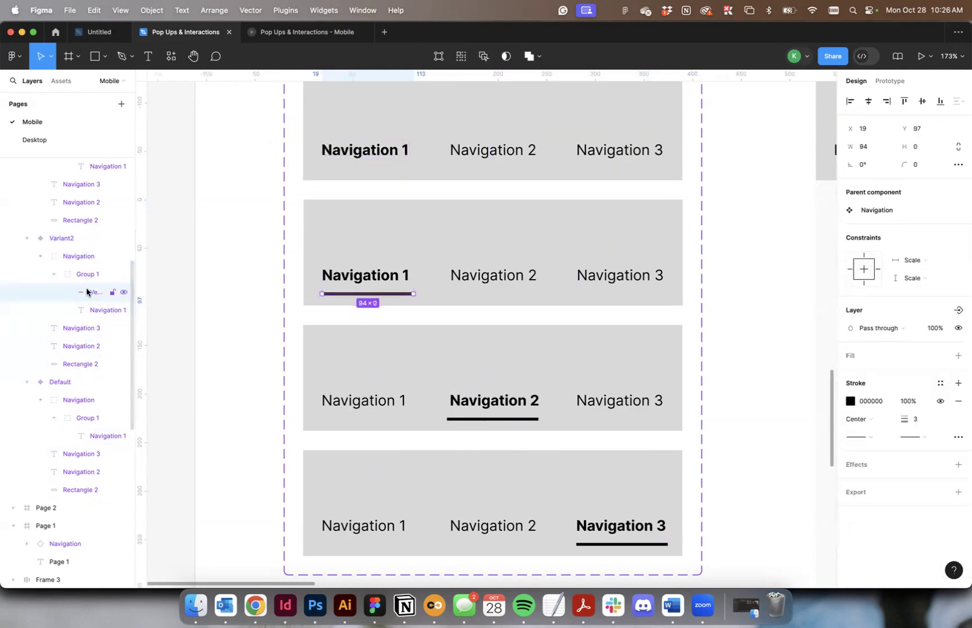
pyautogui.click(380, 109)
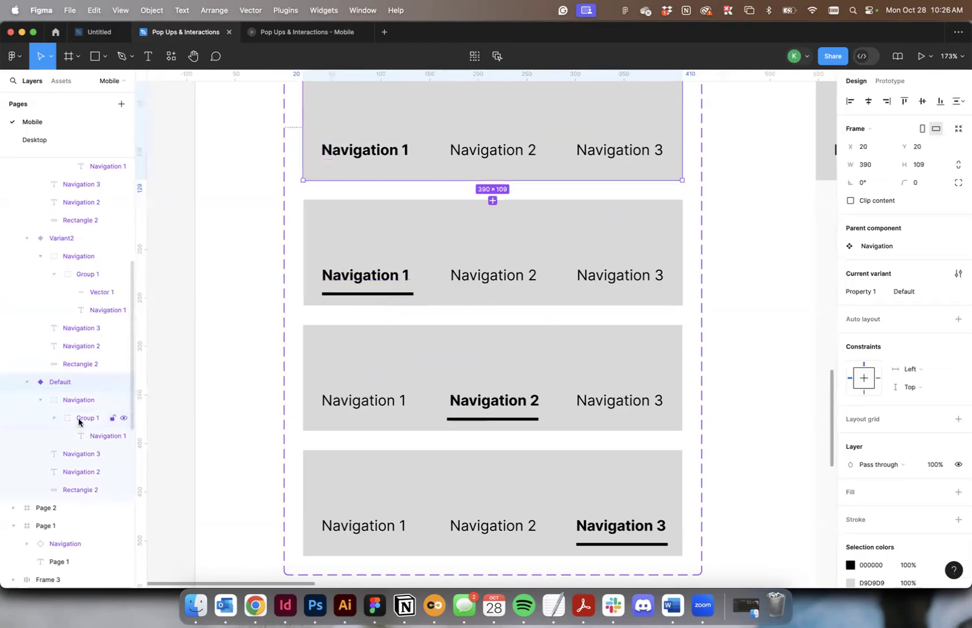
pyautogui.press('super+v')
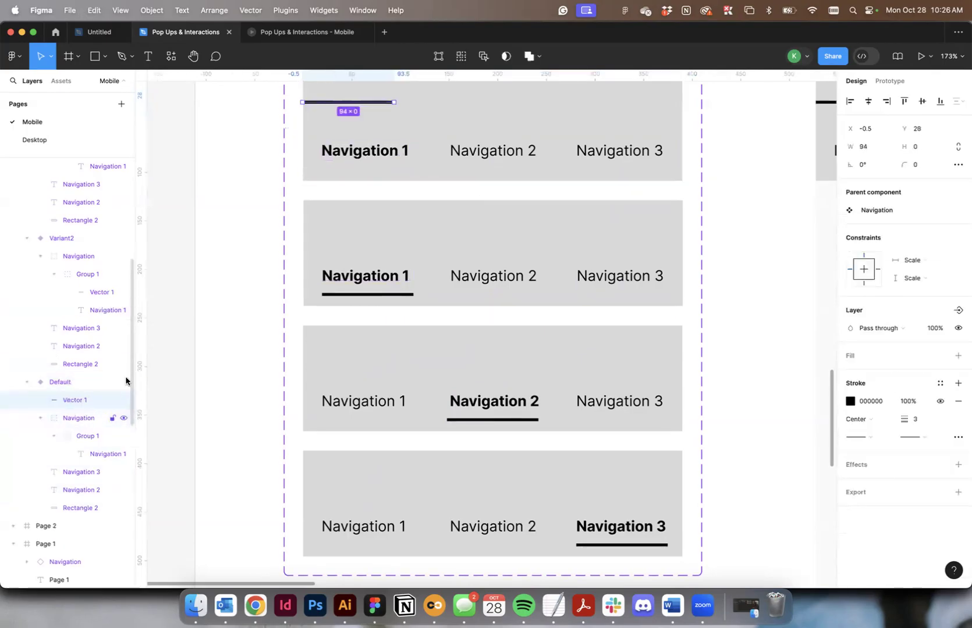
pyautogui.click(382, 149)
pyautogui.moveTo(365, 103); pyautogui.dragTo(379, 173)
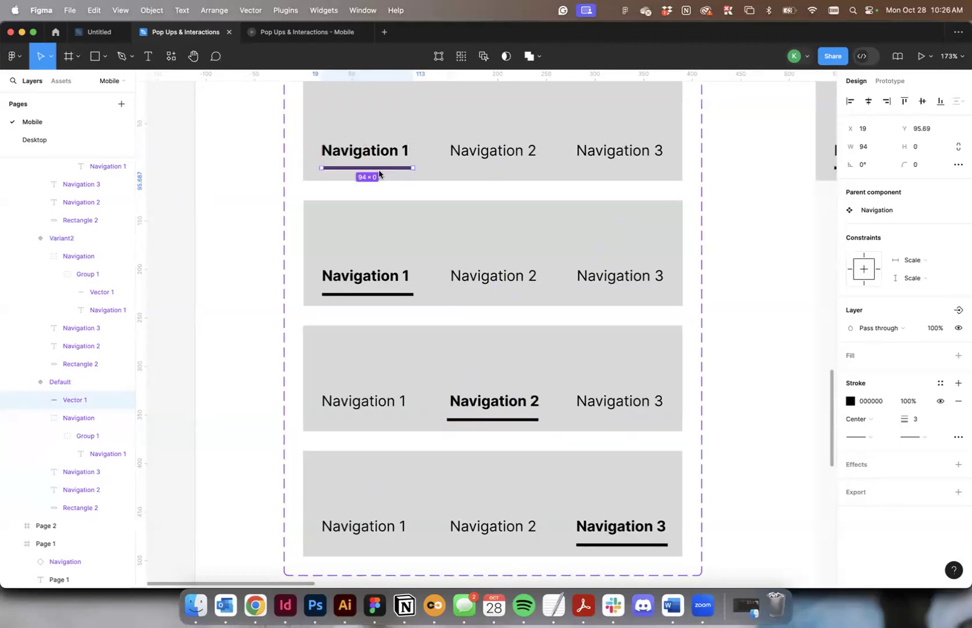
pyautogui.click(222, 188)
# Check the highlighted Navigation 1 of the default variant in the Mobile prototype preview and return to the design file.
pyautogui.scroll(2, 226, 186)
pyautogui.click(282, 32)
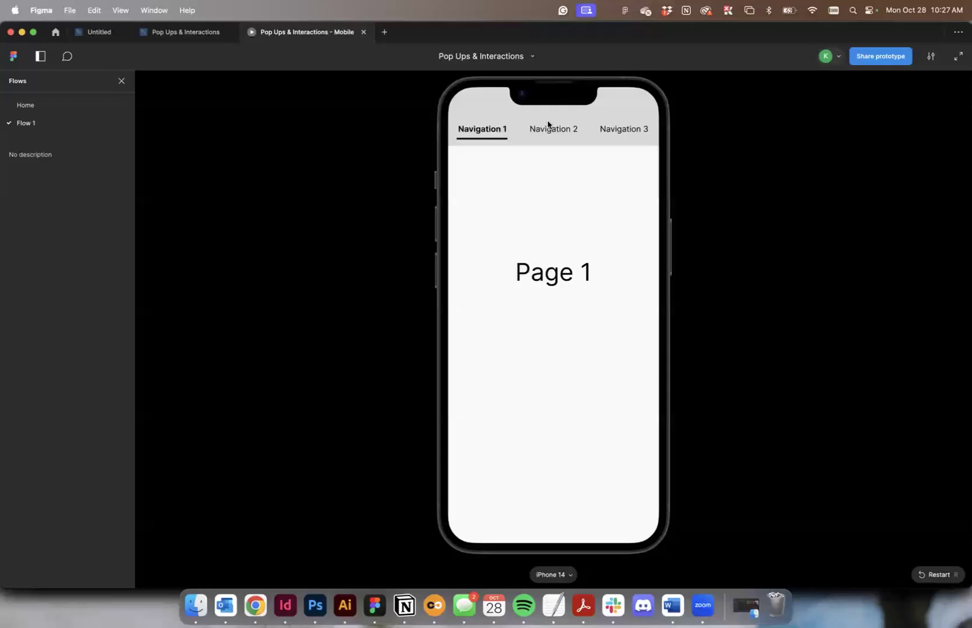
pyautogui.click(185, 31)
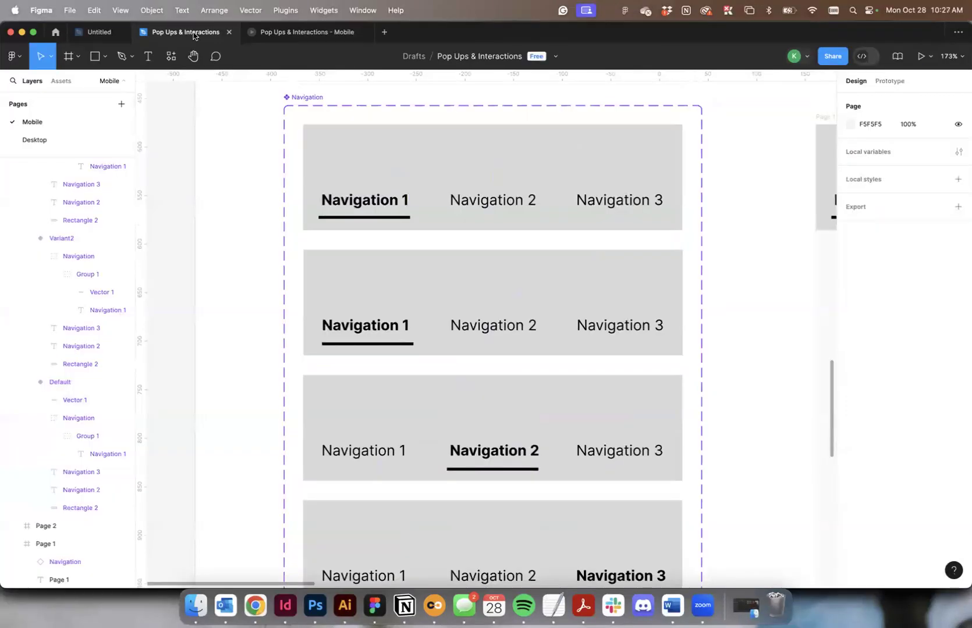
# Undo the added underline and the Bold weight of Navigation 1 in the default variant.
pyautogui.click(347, 219)
pyautogui.press('super+z')
pyautogui.press('super+z')
pyautogui.press('super+z')
pyautogui.press('super+z')
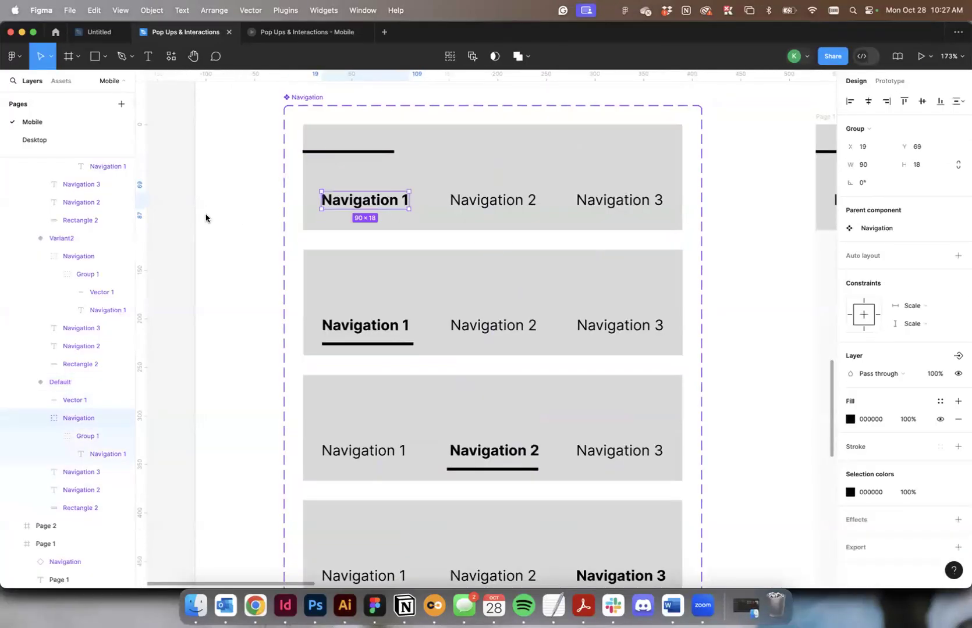
pyautogui.press('super+z')
pyautogui.press('super+z')
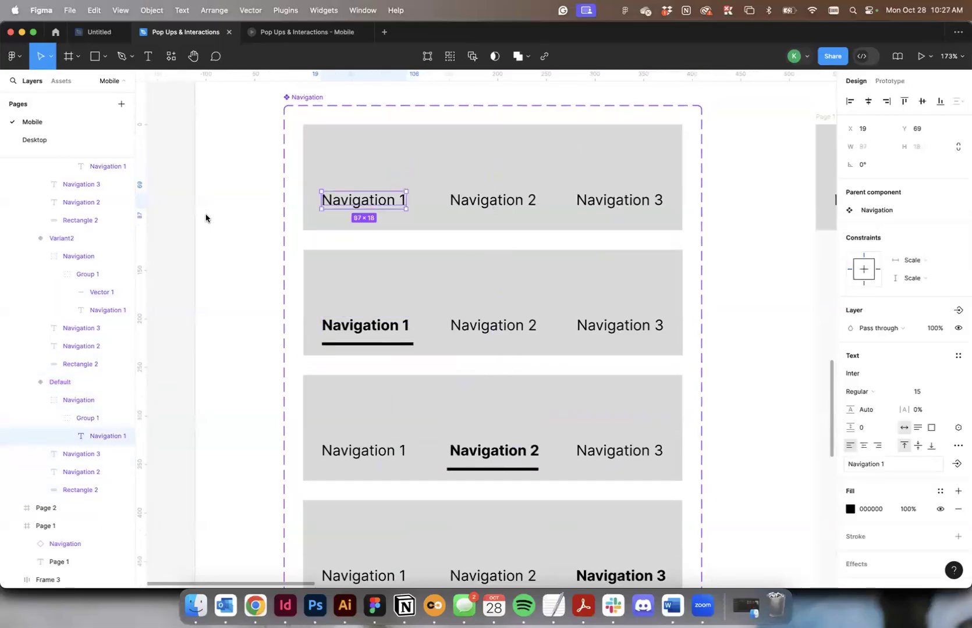
pyautogui.click(749, 200)
pyautogui.scroll(-4, 749, 200)
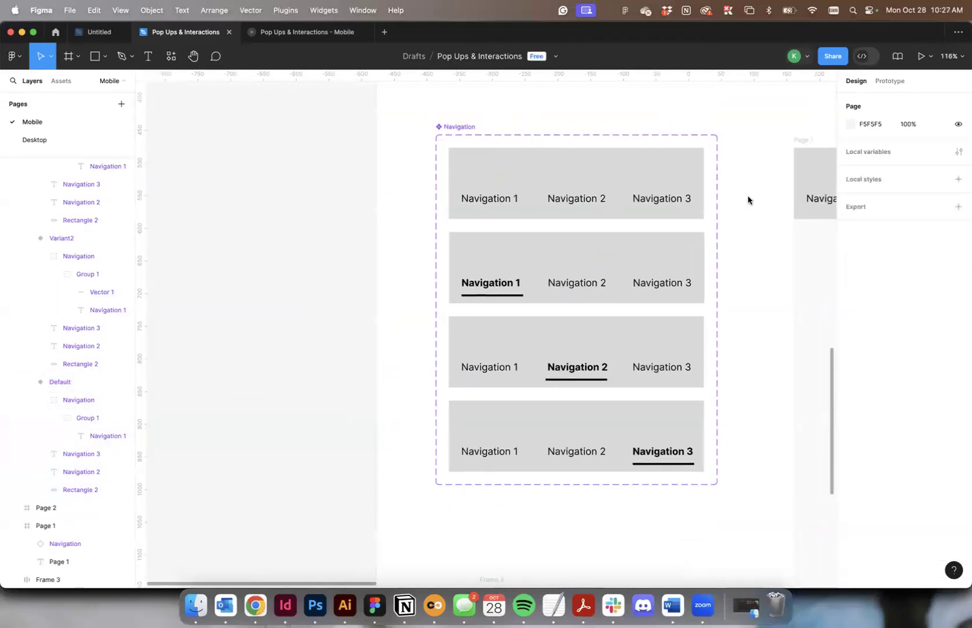
# Open the Mobile prototype preview again to check the restored default navigation on Page 1.
pyautogui.hscroll(3, 749, 200)
pyautogui.click(299, 34)
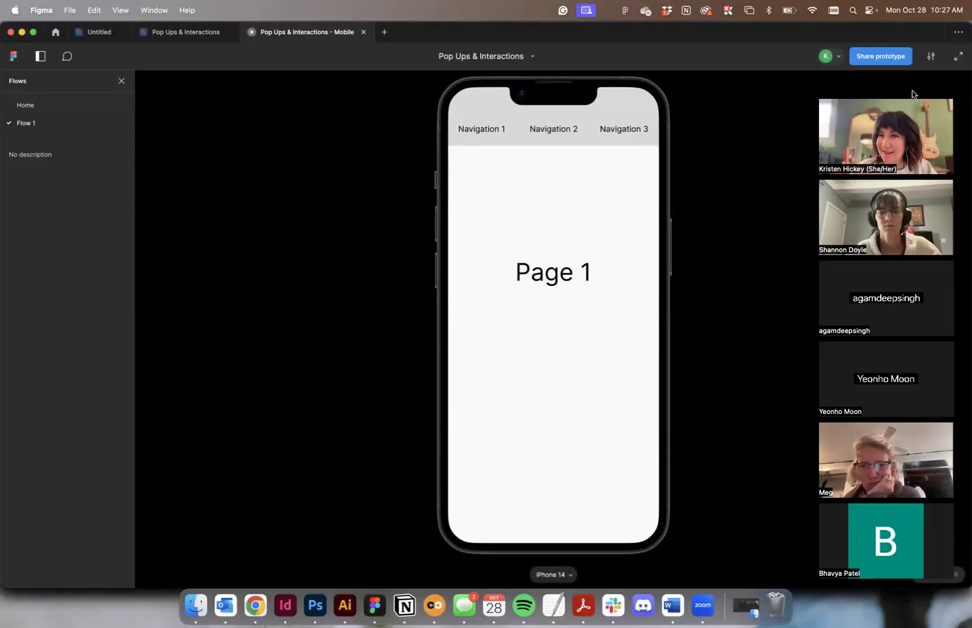
pyautogui.moveTo(911, 93); pyautogui.dragTo(901, 39)
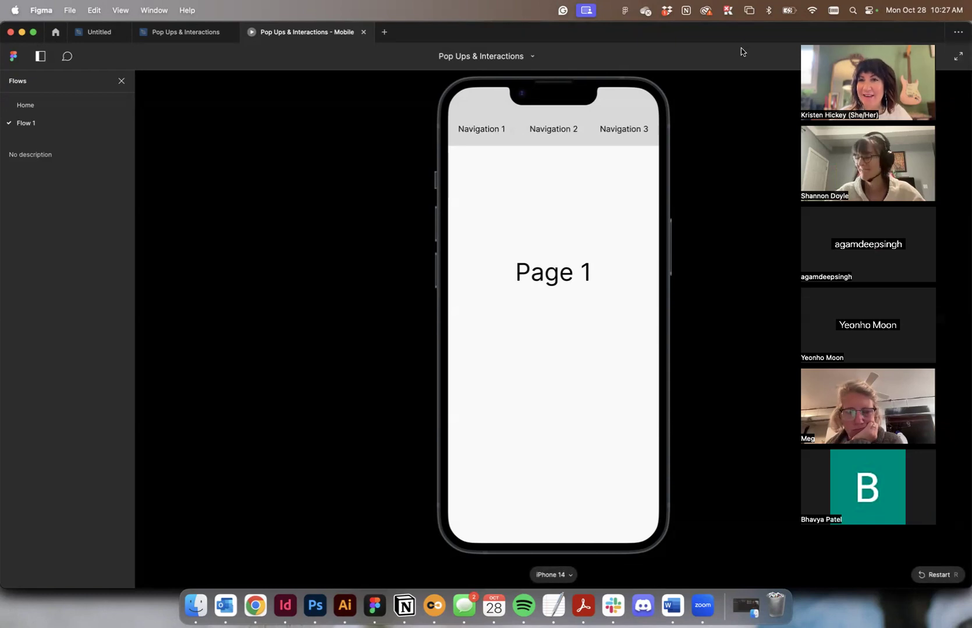